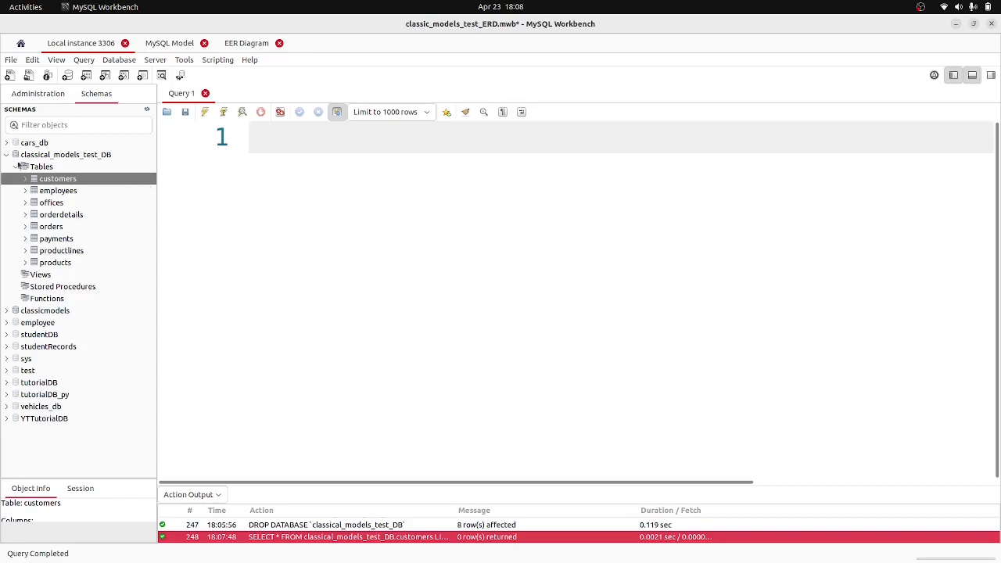
Step: Collapse the classical_models_test_DB schema and list the tables of the classicmodels schema
left_click(6, 154)
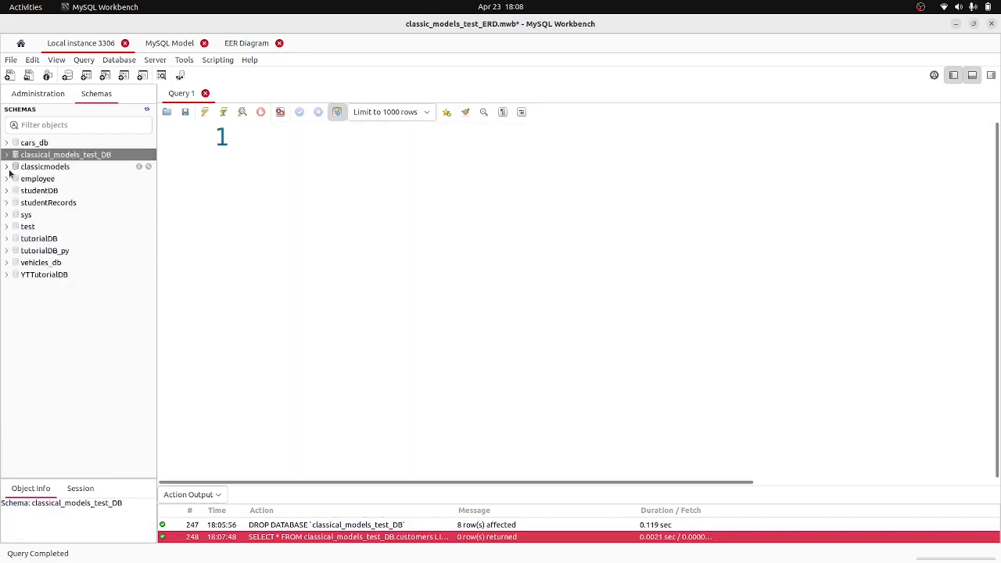
left_click(7, 168)
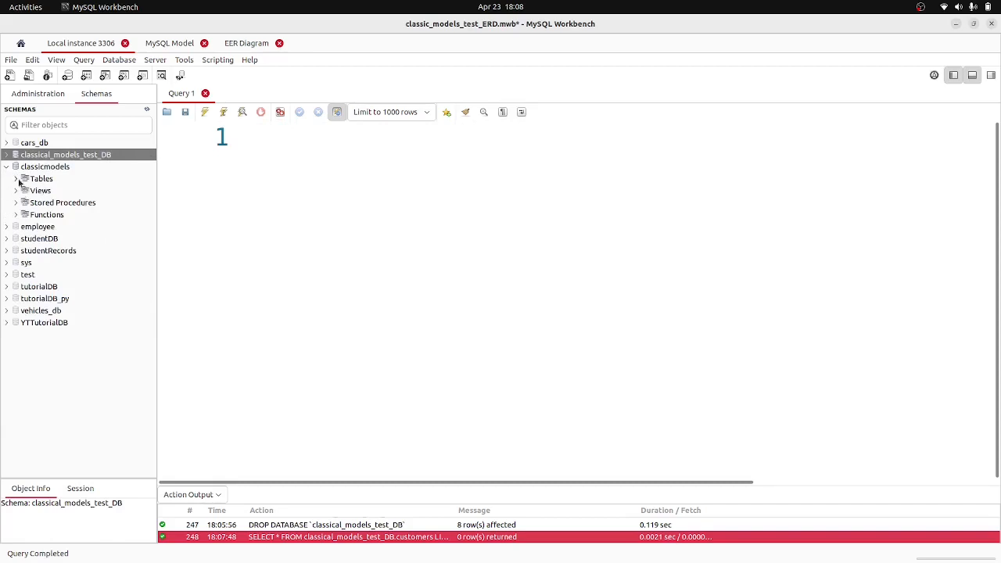
left_click(17, 179)
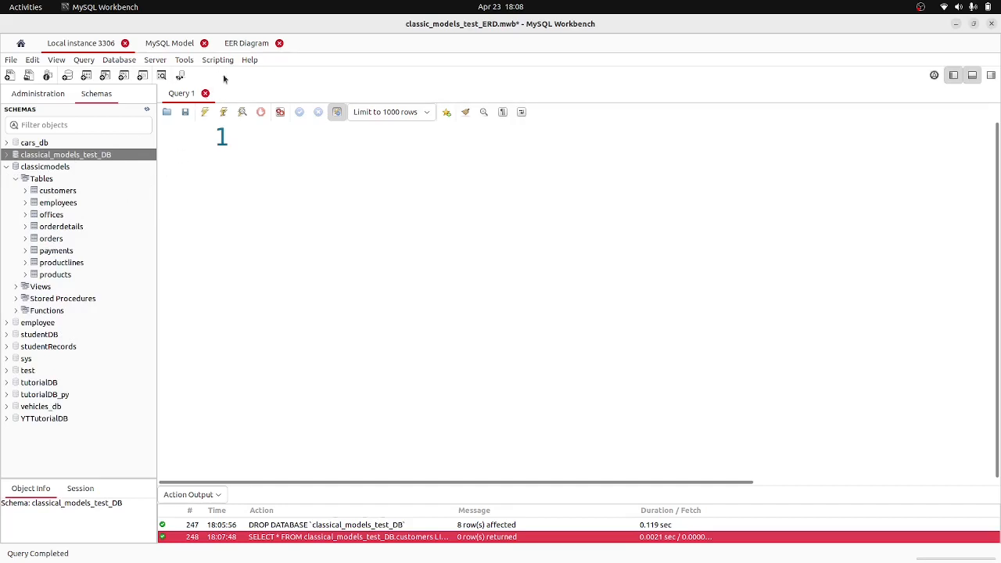
Step: Inspect the offices, productlines and payments tables in the EER diagram, and shift the offices table slightly to the right
left_click(240, 44)
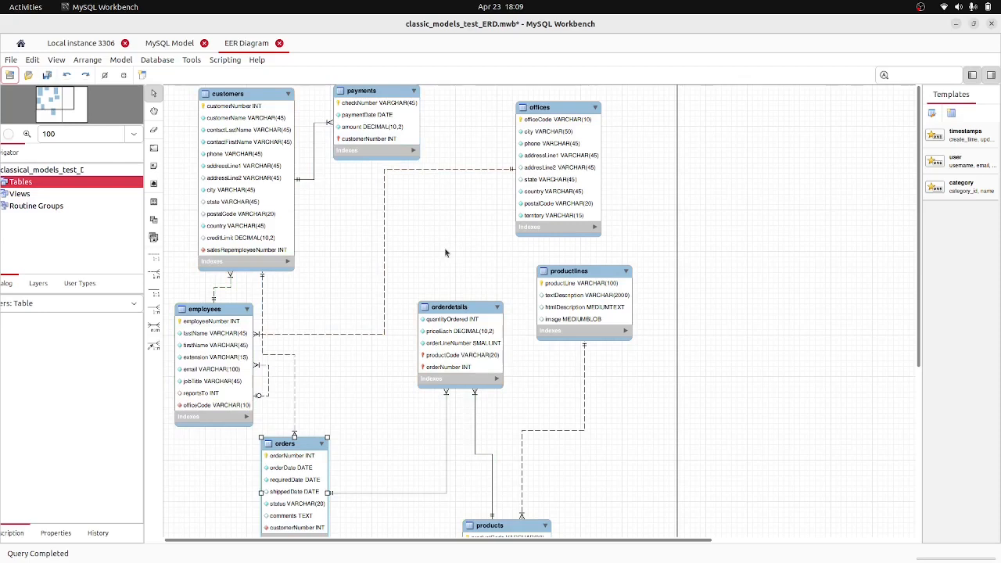
left_click(541, 129)
left_click(477, 222)
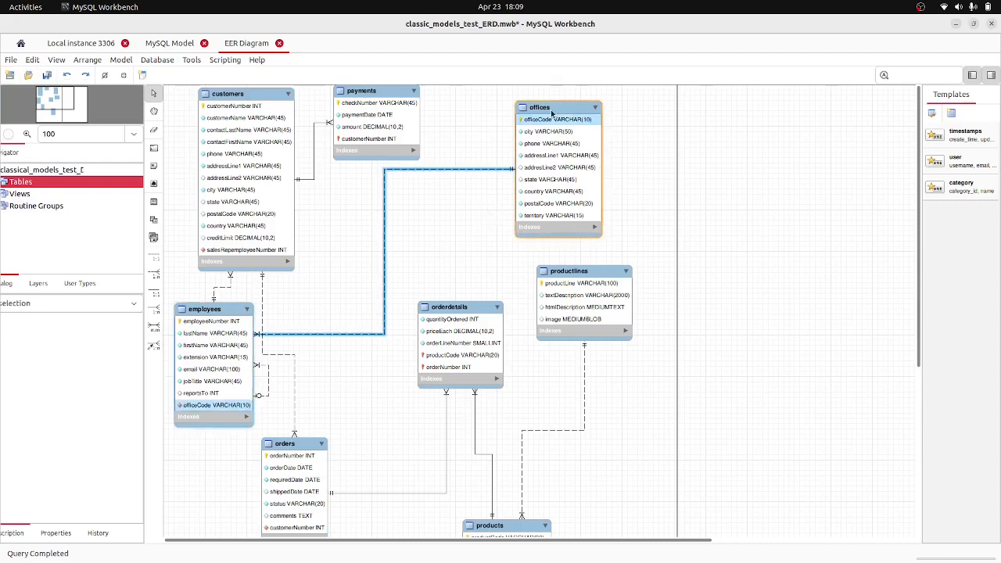
left_click(563, 285)
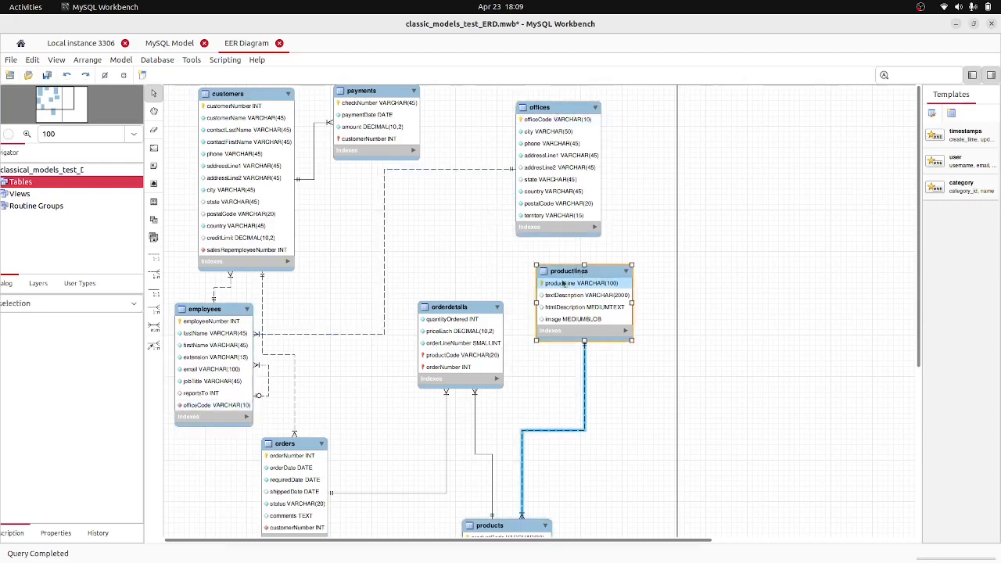
left_click(501, 280)
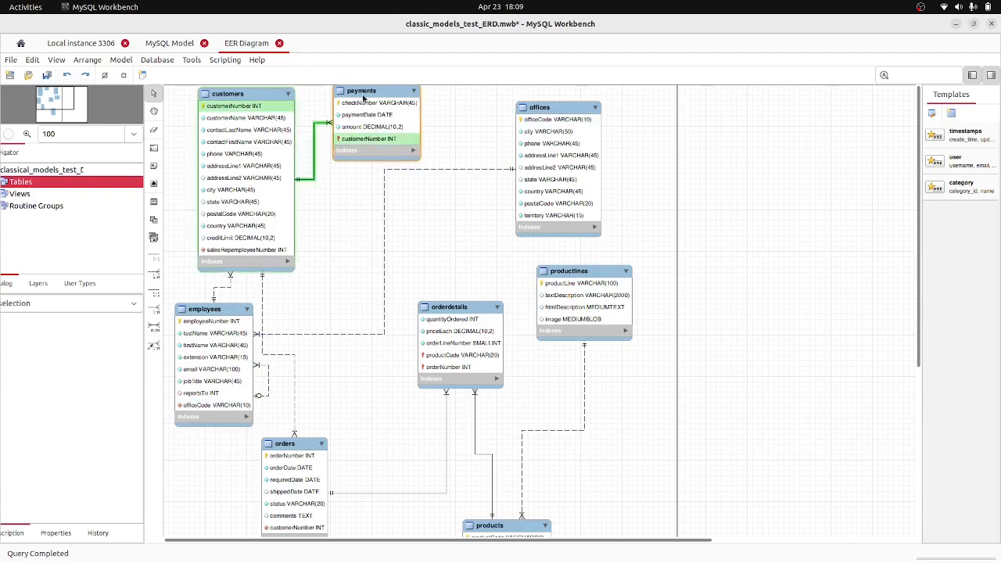
mouse_move(364, 98)
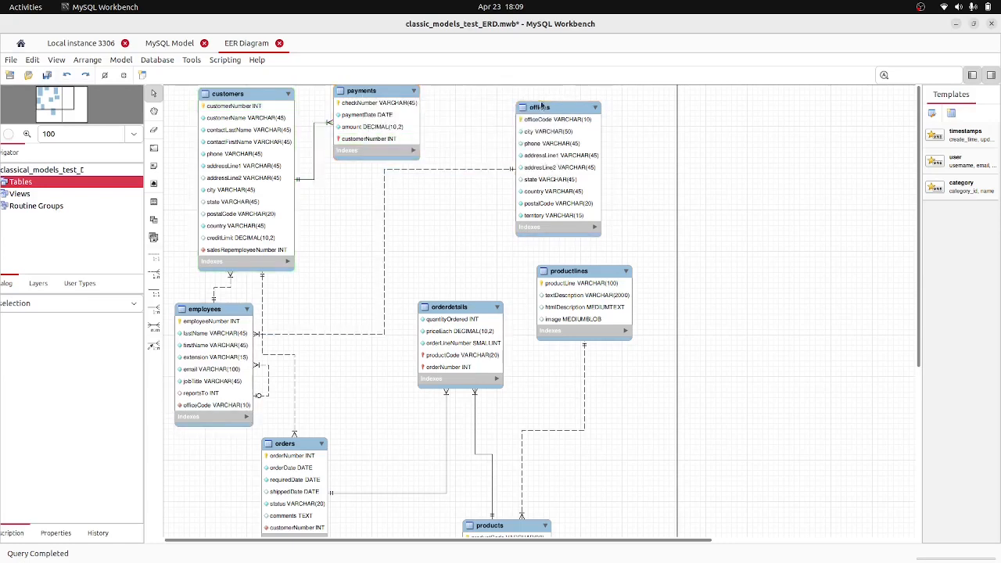
mouse_move(551, 112)
left_mouse_down()
mouse_move(541, 104)
mouse_move(556, 114)
mouse_move(567, 107)
left_mouse_up()
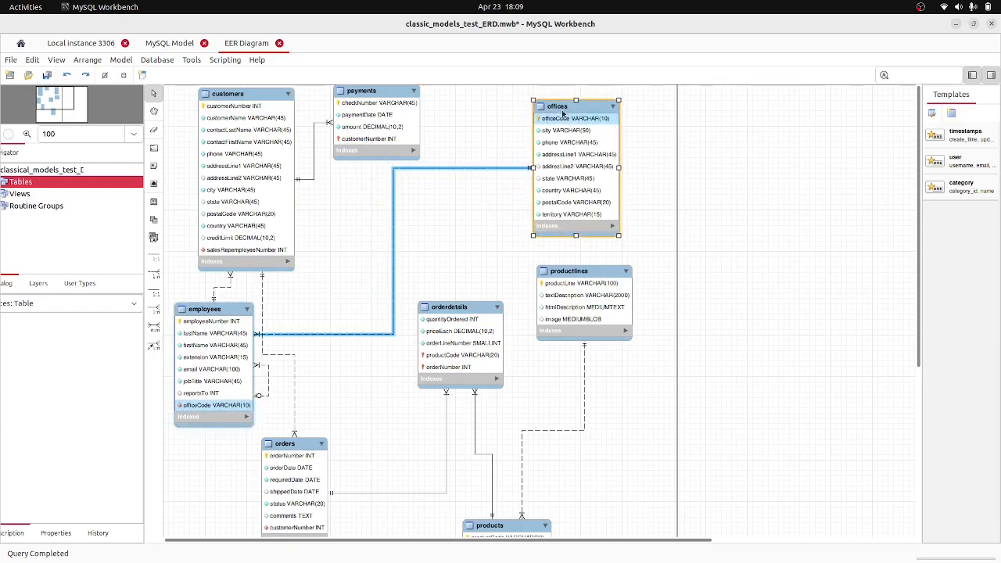
Step: Query all rows of the offices table in the classicmodels schema
left_click(81, 43)
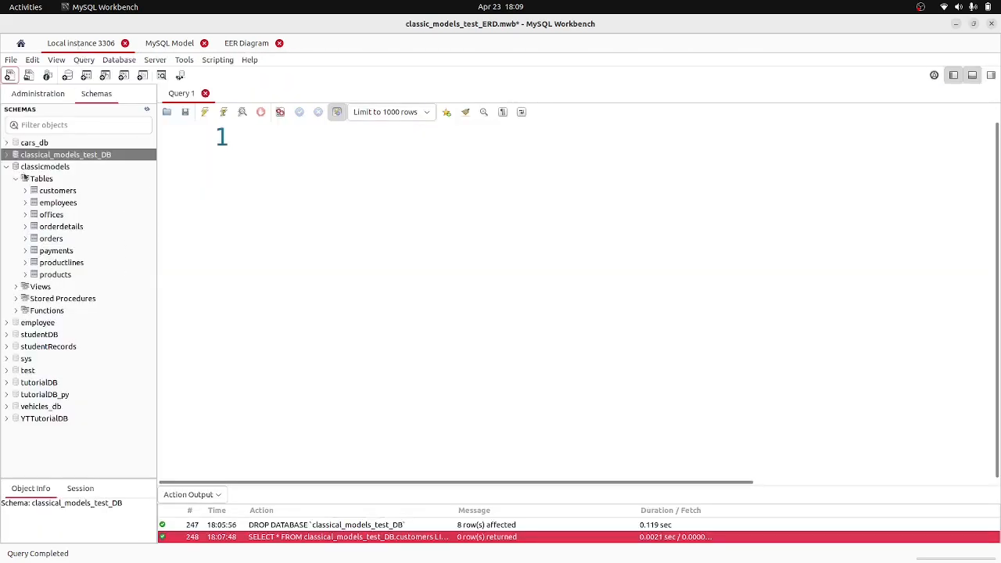
left_click(53, 168)
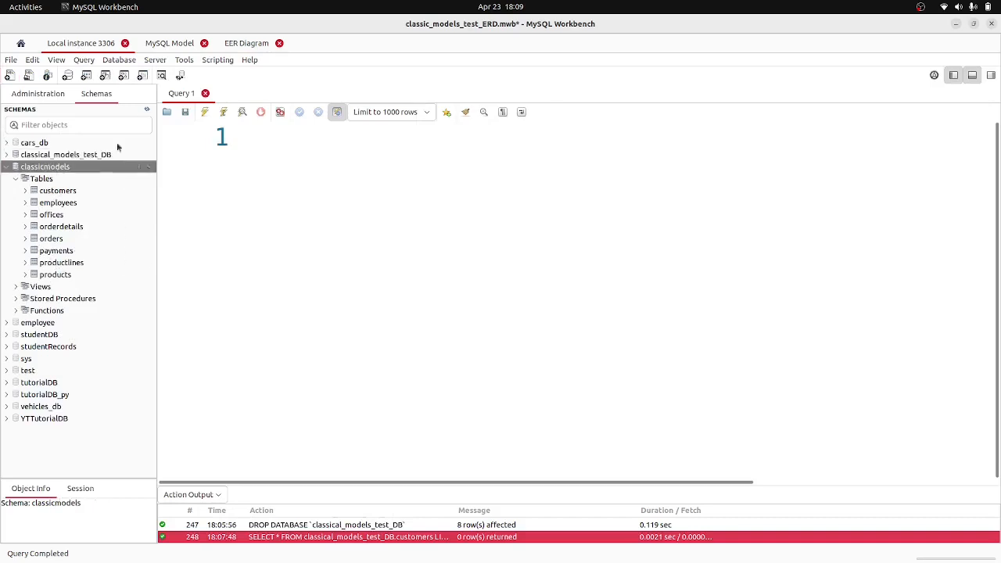
left_click(247, 45)
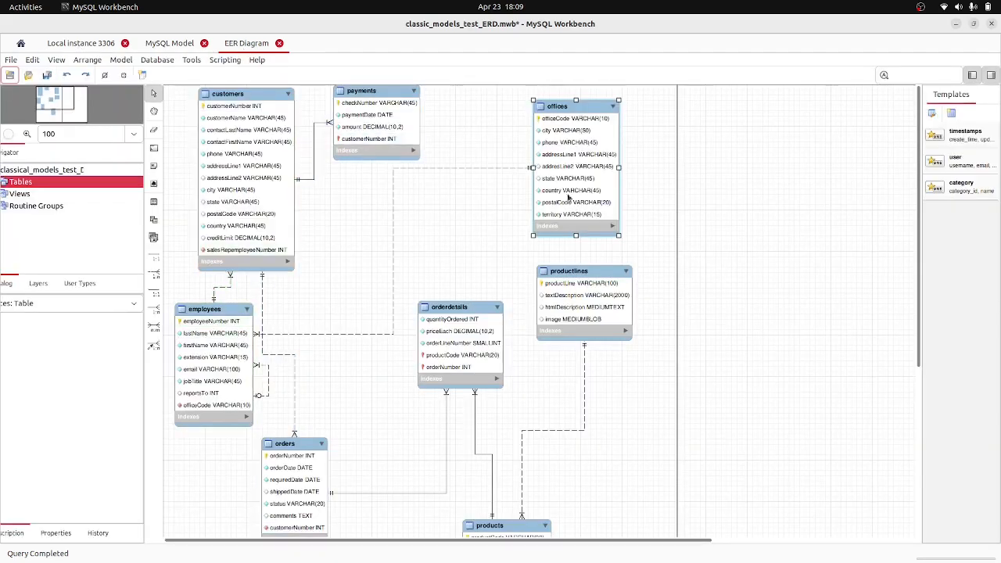
left_click(73, 44)
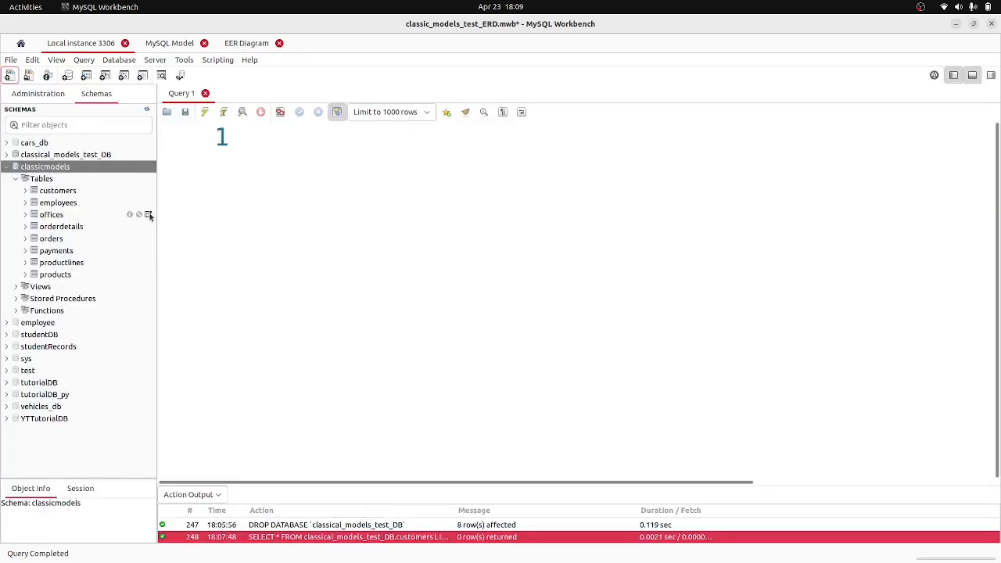
left_click(149, 215)
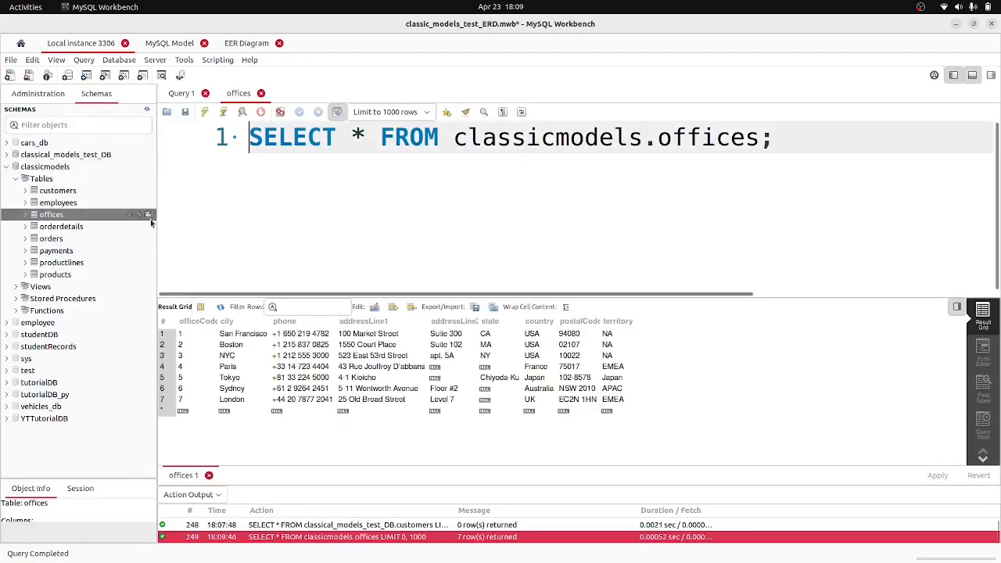
Step: Export the offices result set as offices.csv in CSV format to the Desktop, and close the offices query
left_click(474, 308)
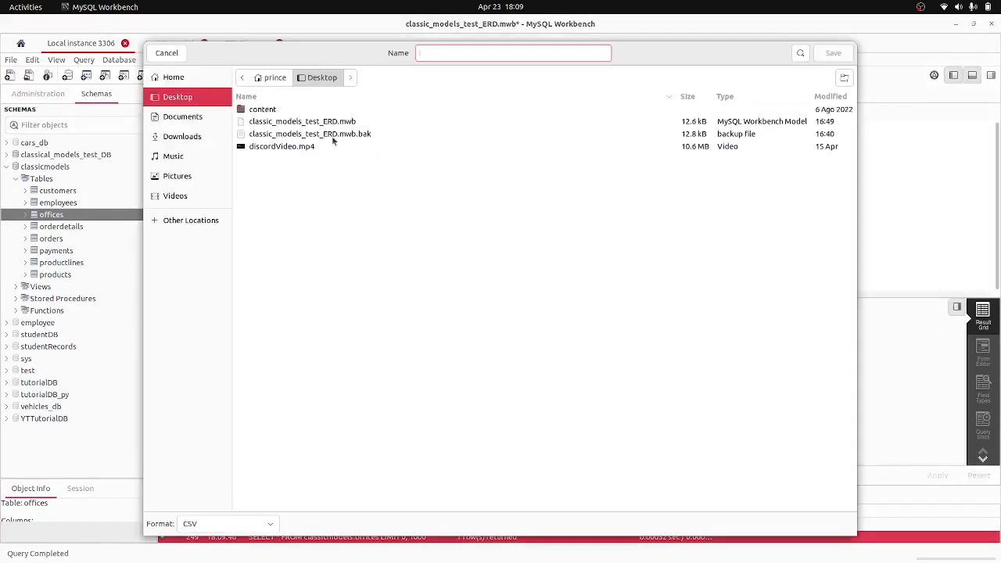
type("offi")
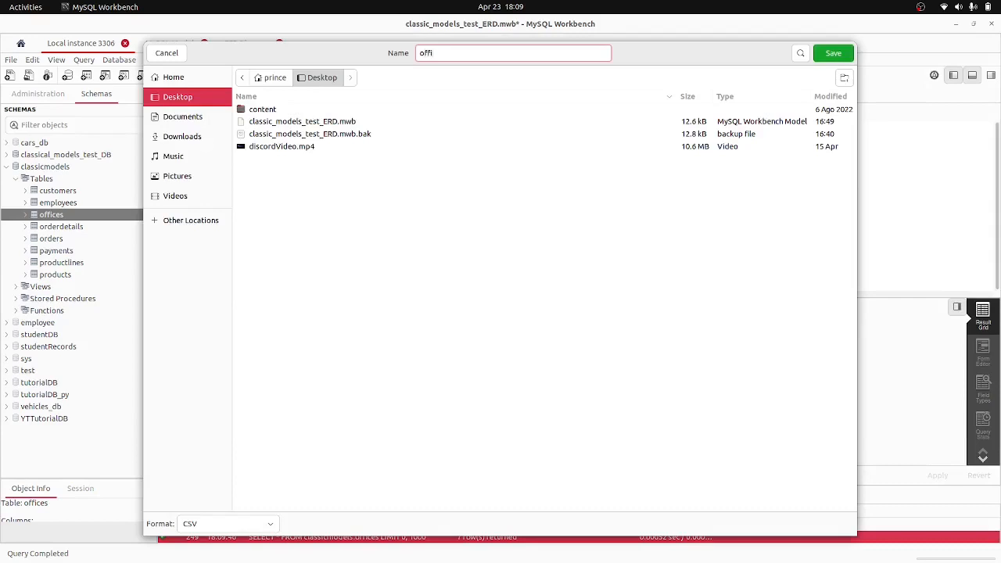
type("ces.csv")
key("Return")
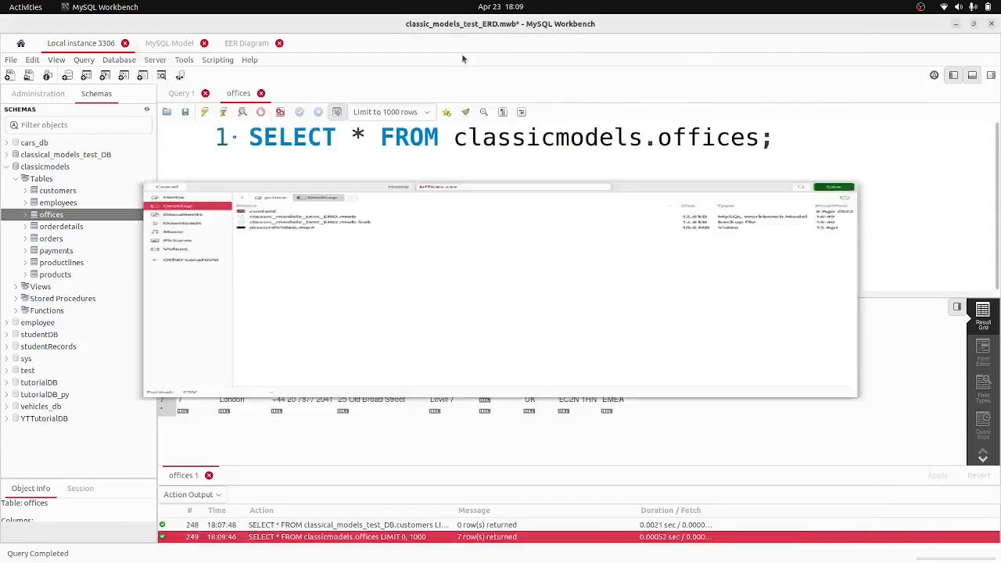
left_click(261, 93)
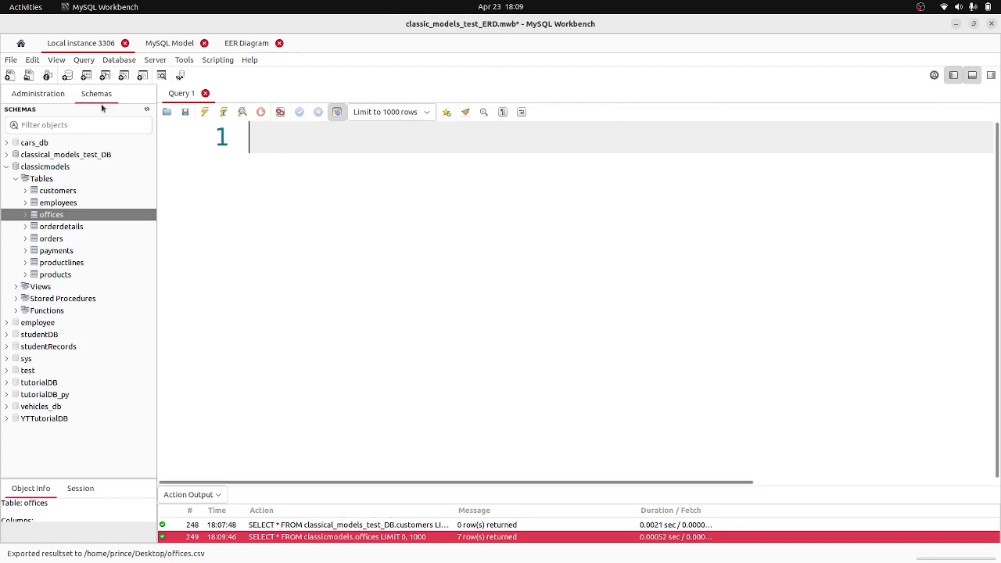
Step: Open the exported offices.csv from the Desktop in LibreOffice Calc to check its rows, and return to MySQL Workbench
left_click(17, 165)
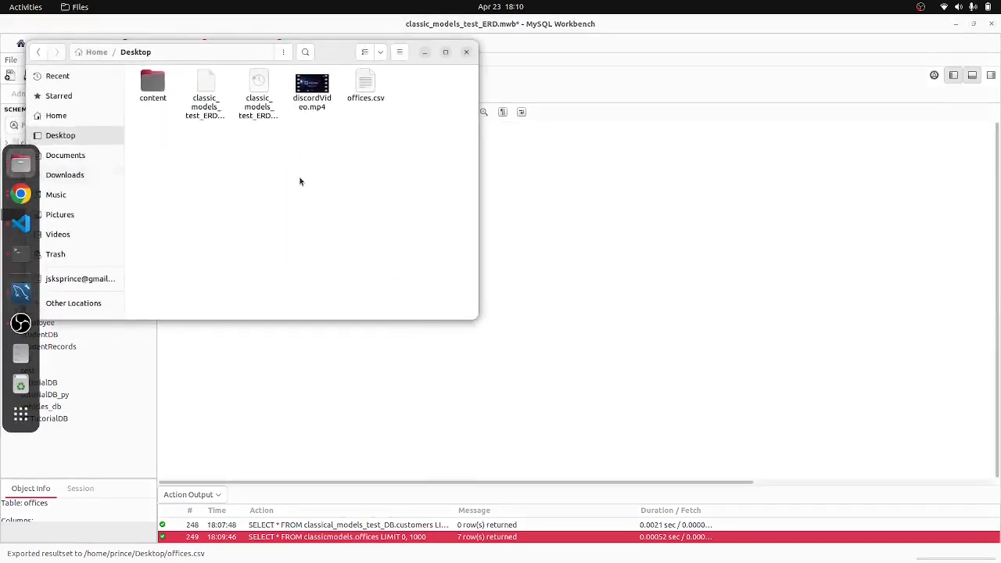
double_click(367, 85)
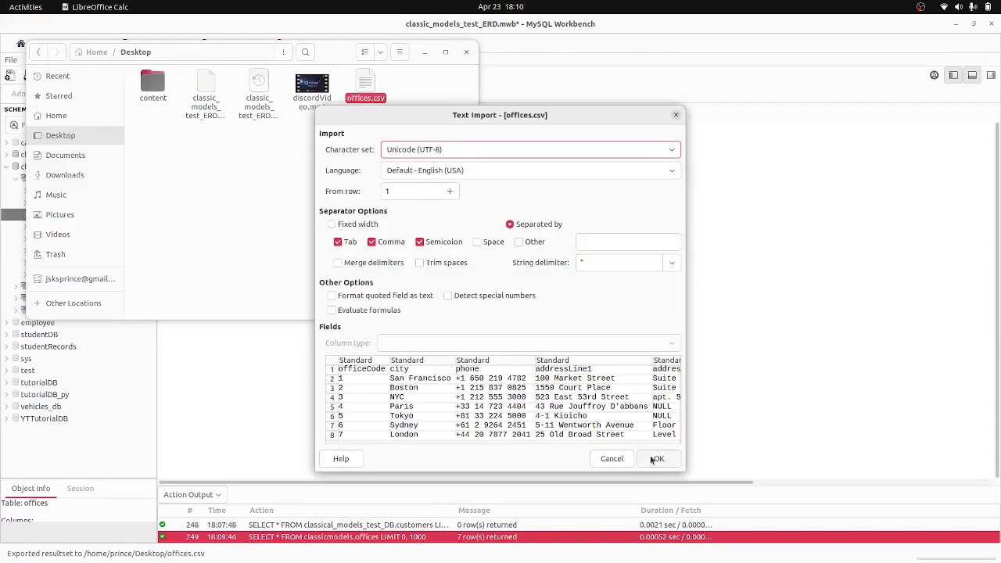
left_click(656, 459)
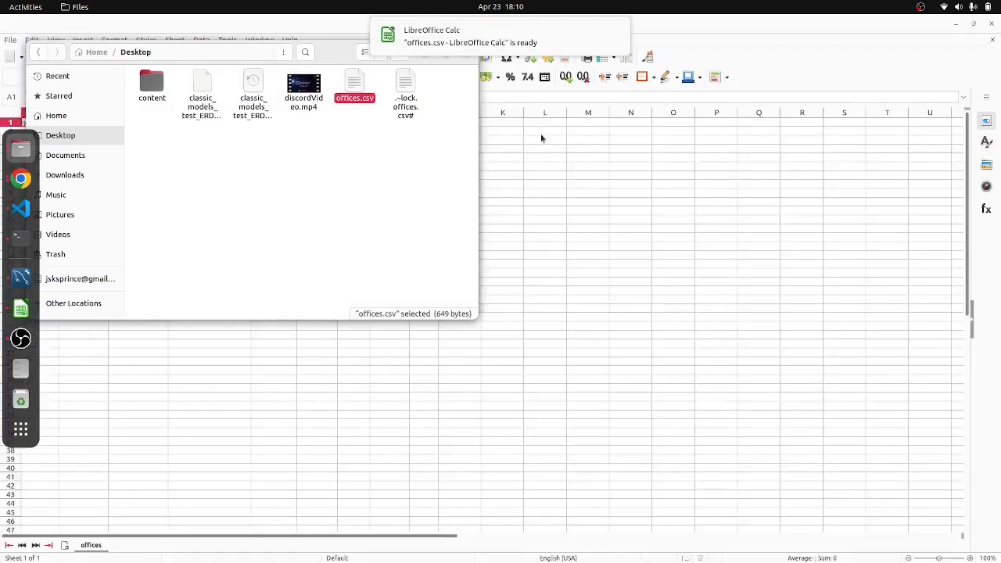
left_click(679, 192)
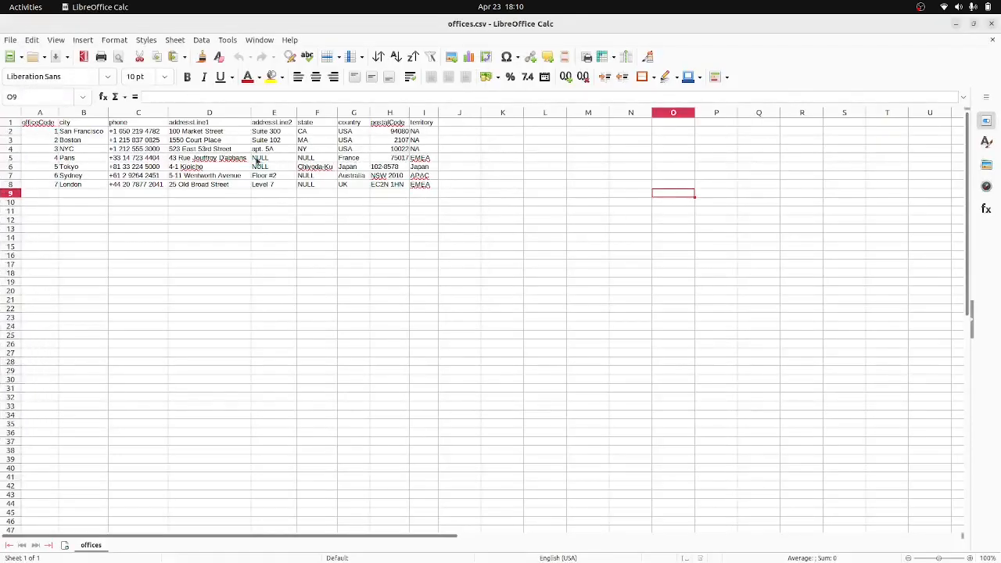
left_click(991, 24)
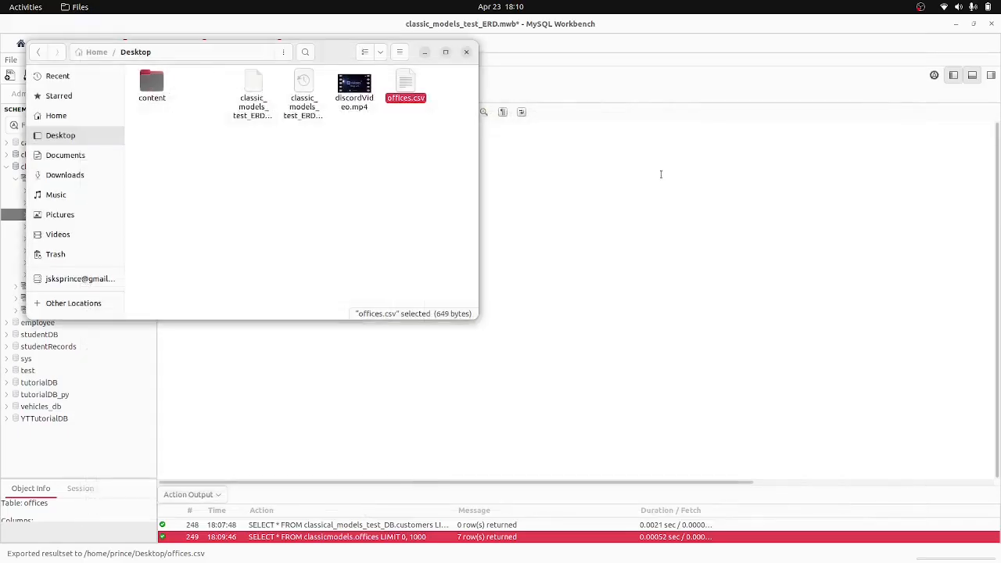
left_click(656, 177)
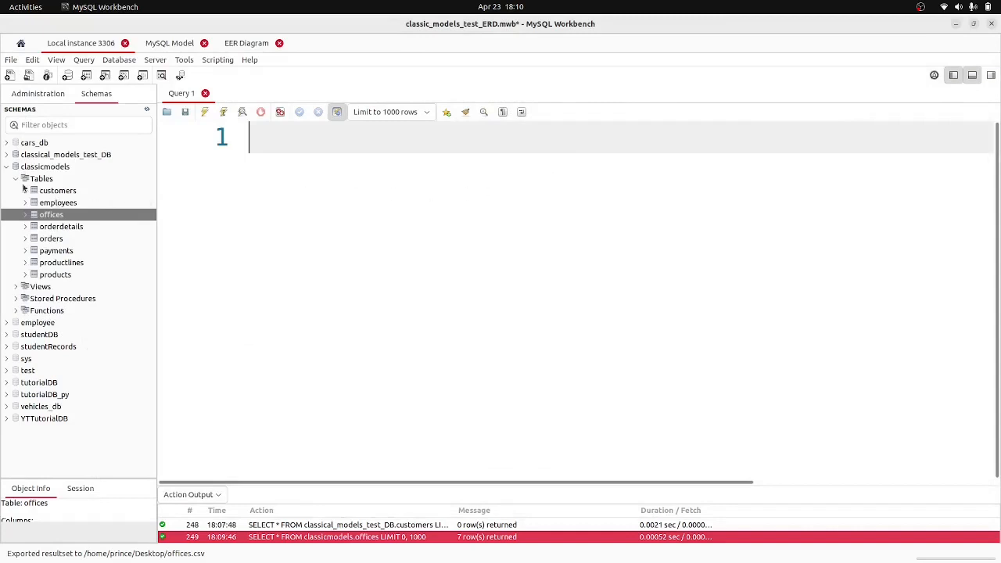
Step: Collapse classicmodels and query all rows of the offices table in the classical_models_test_DB schema
left_click(6, 166)
left_click(7, 155)
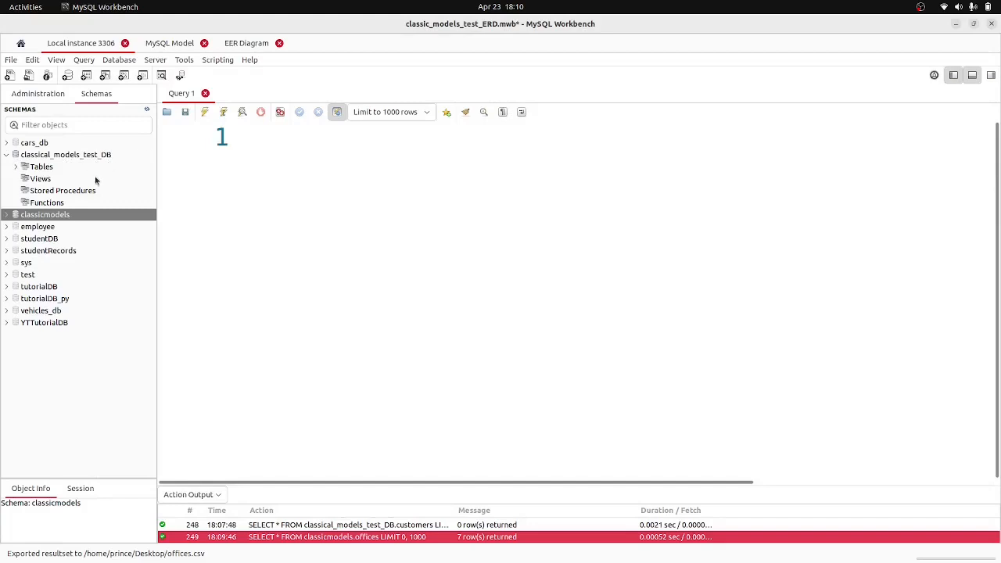
left_click(15, 166)
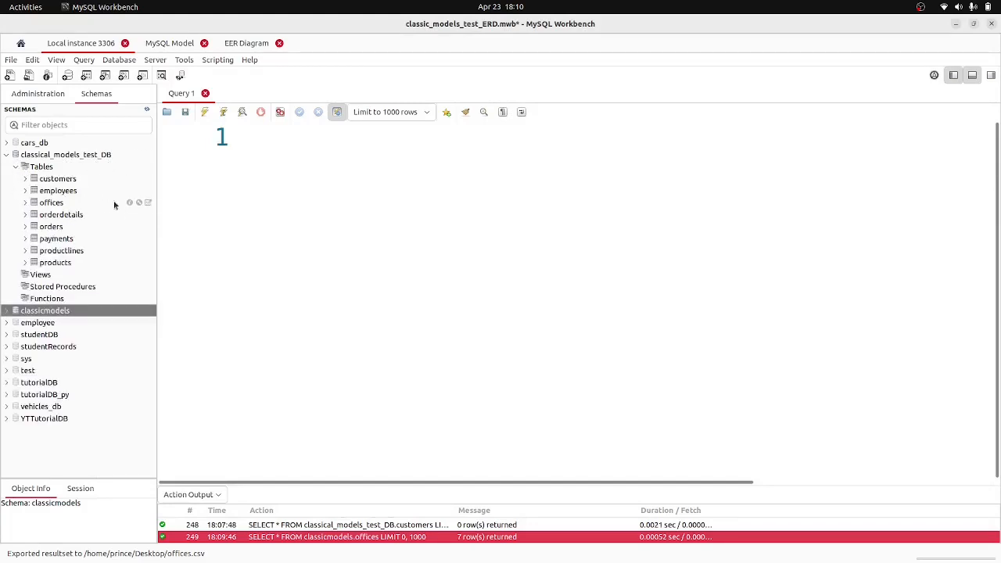
left_click(148, 203)
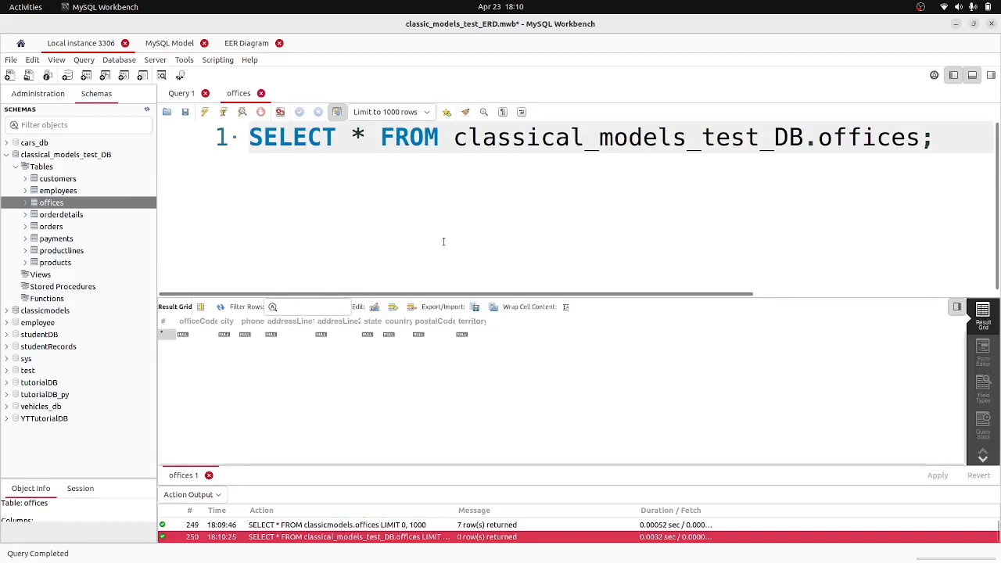
left_click(494, 307)
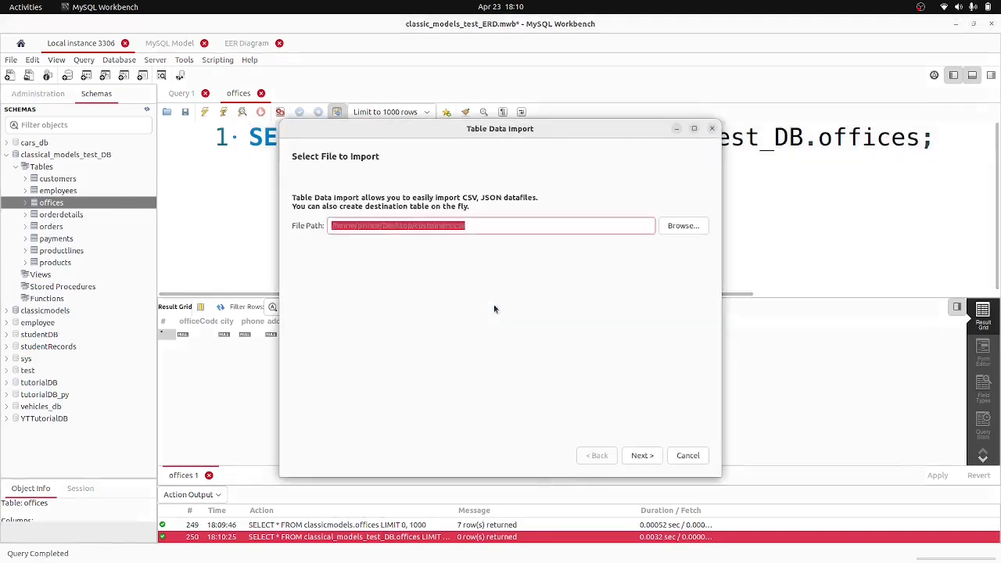
left_click(681, 225)
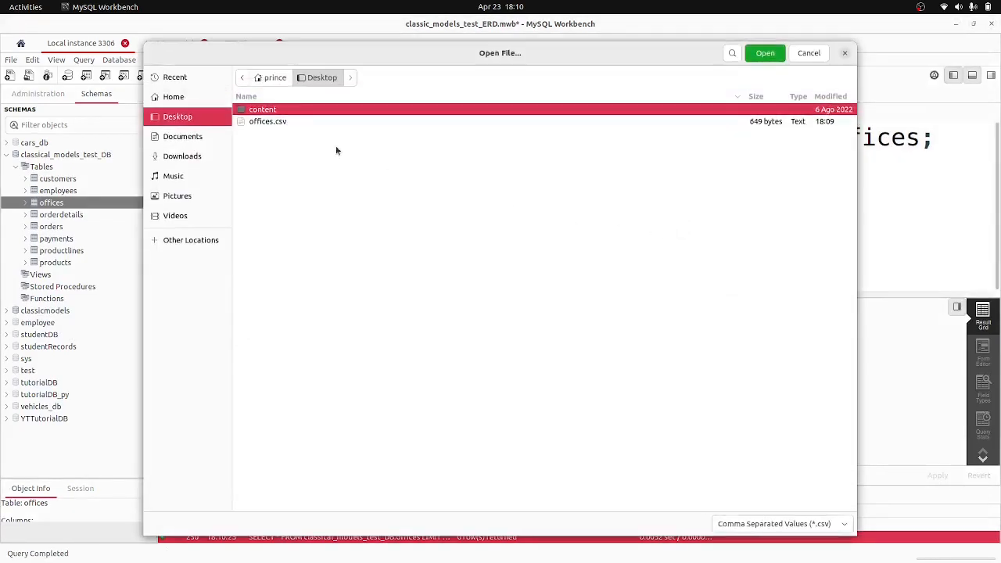
left_click(328, 122)
left_click(763, 54)
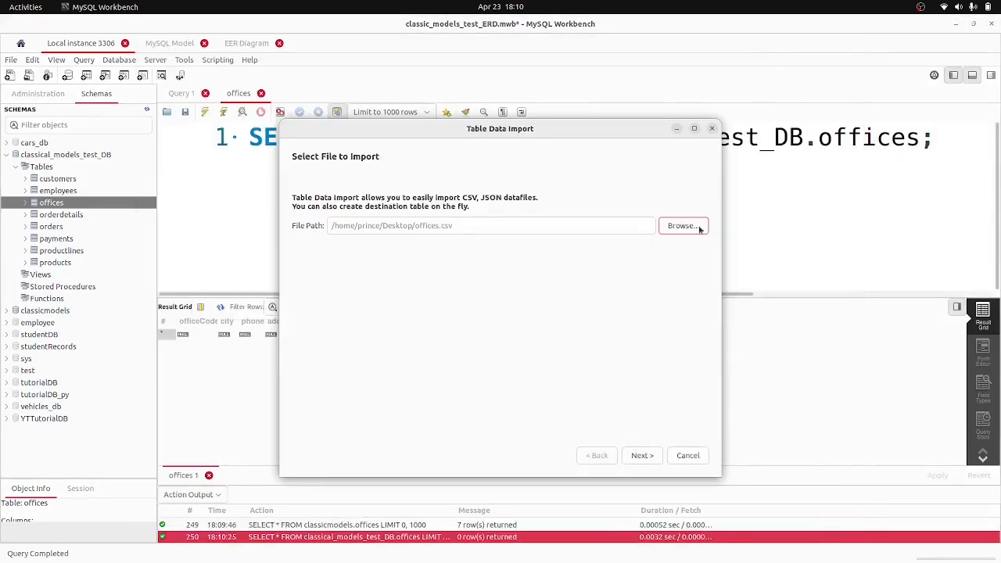
left_click(641, 455)
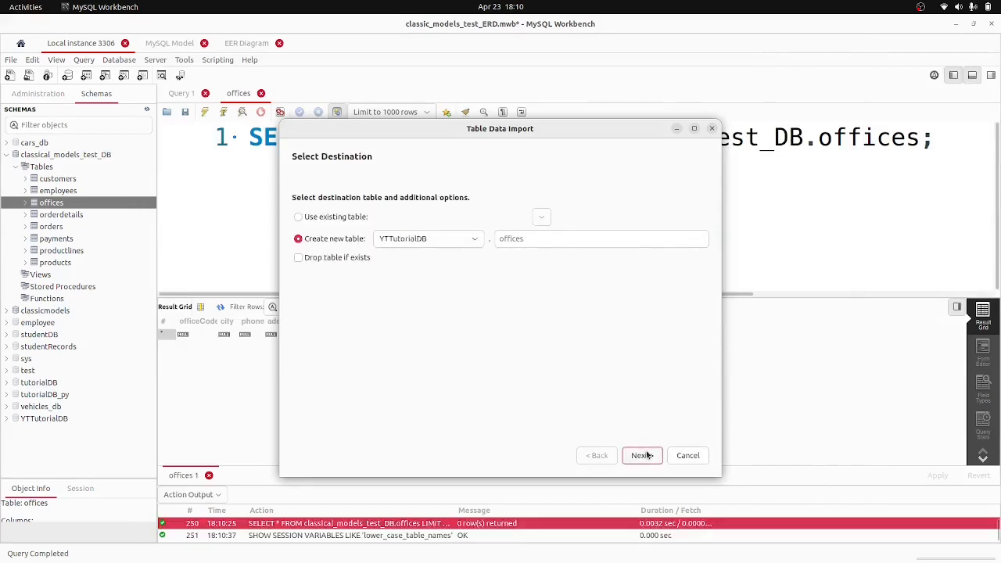
left_click(298, 219)
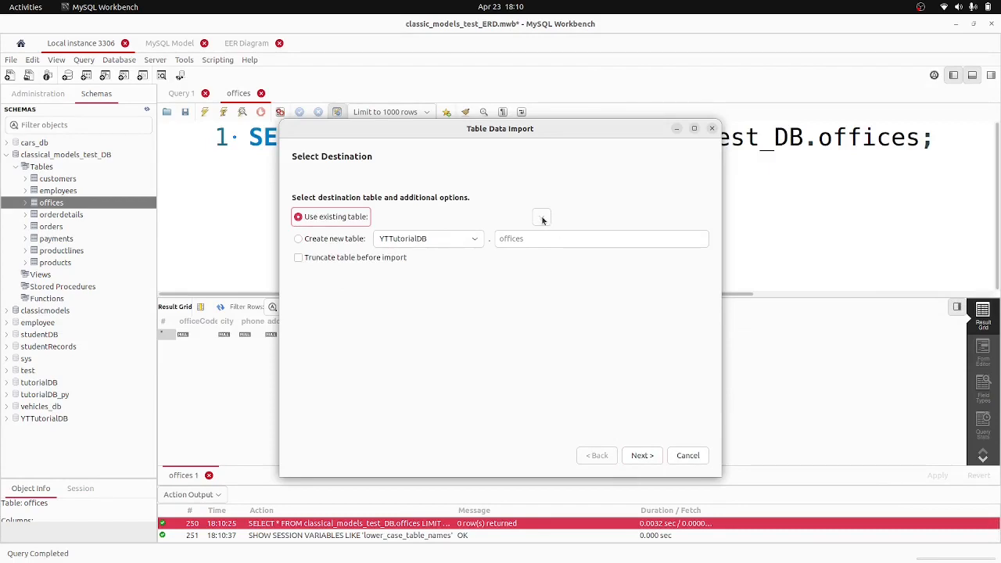
left_click(712, 128)
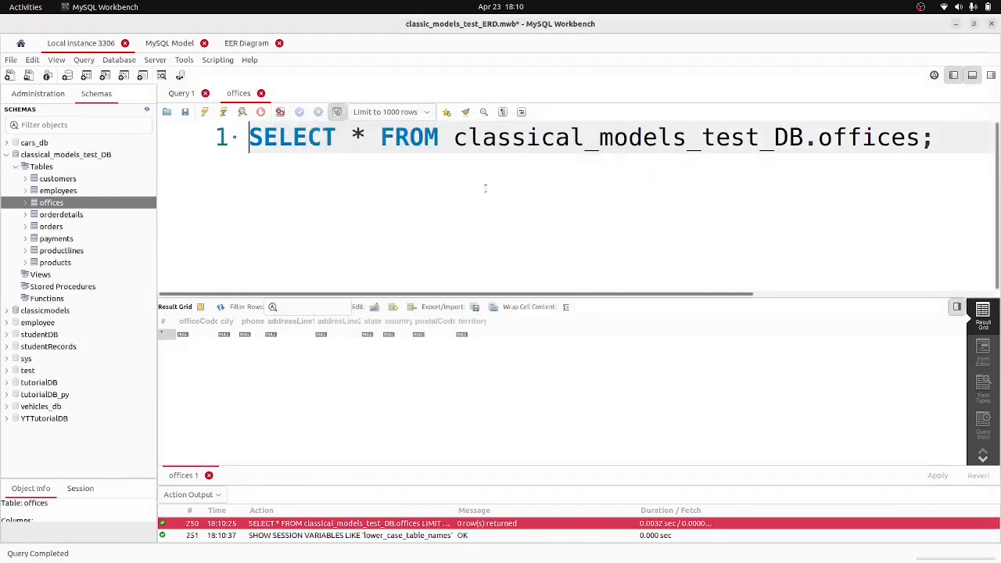
Step: Set classical_models_test_DB as the default schema
right_click(88, 154)
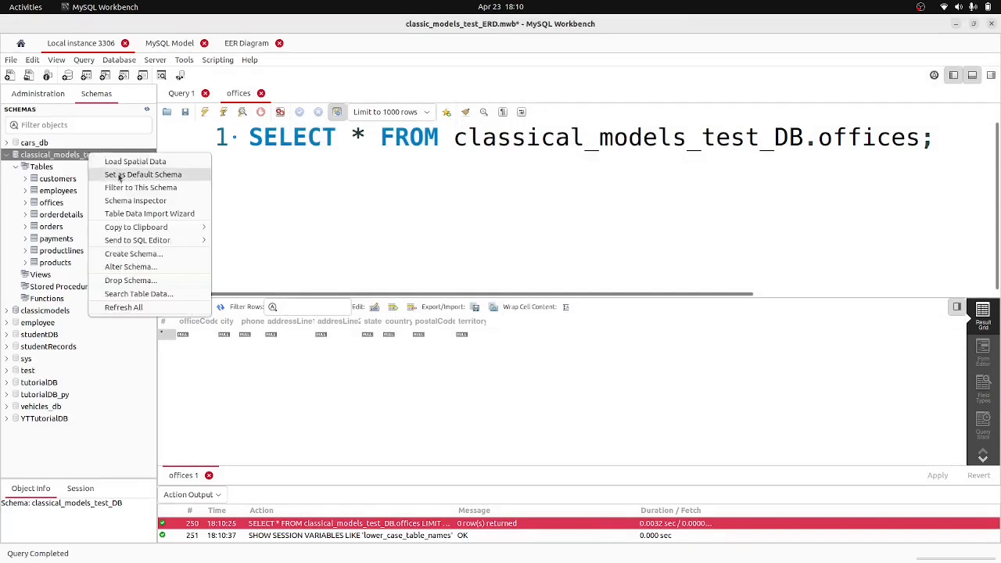
left_click(119, 175)
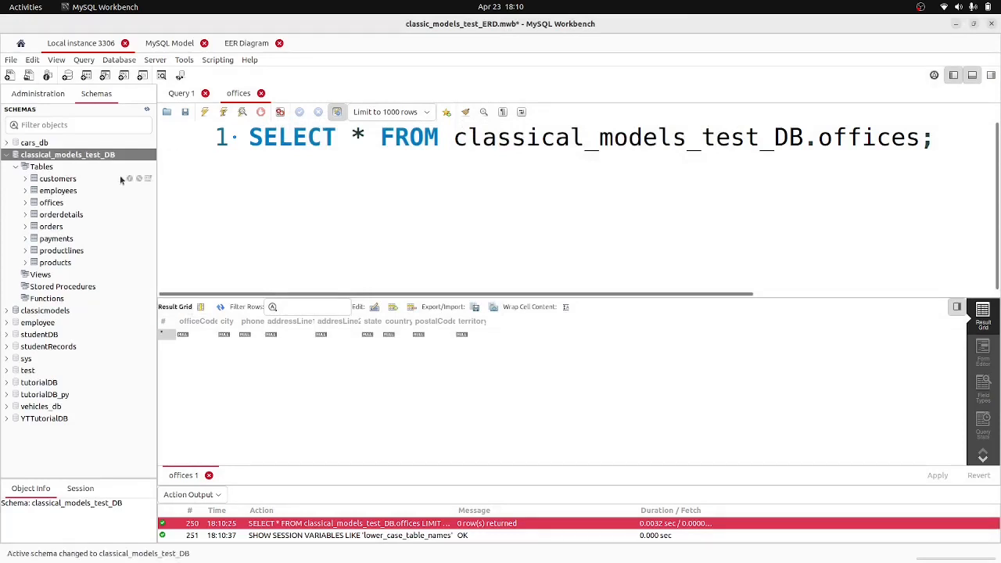
Step: Query the classical_models_test_DB offices table again and start a table data import from offices.csv on the Desktop
left_click(267, 194)
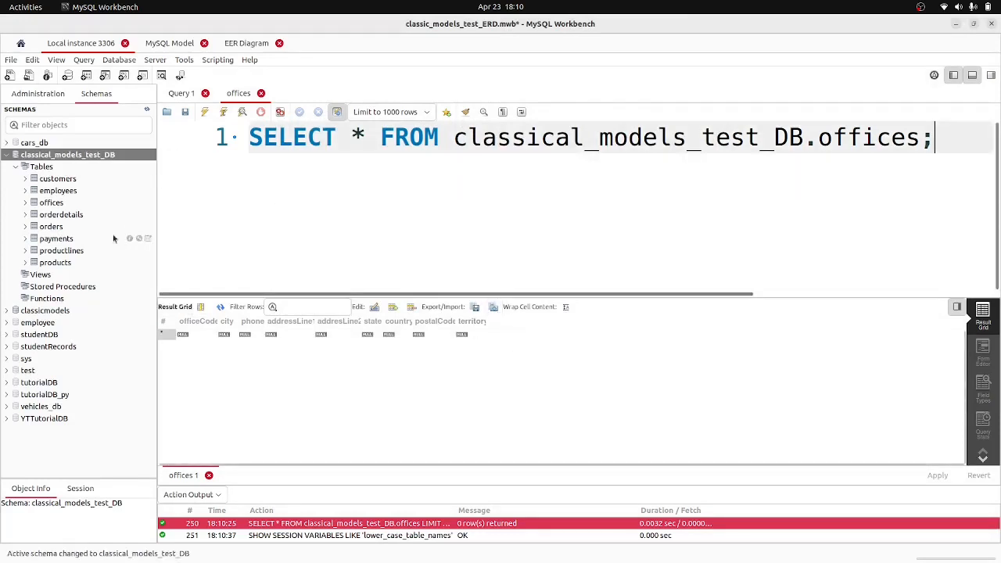
left_click(147, 204)
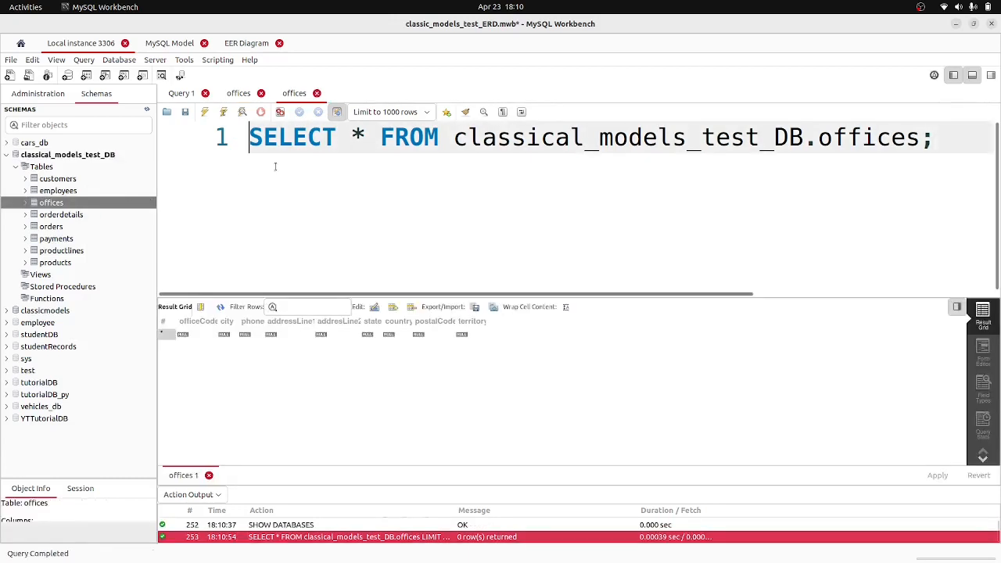
left_click(493, 307)
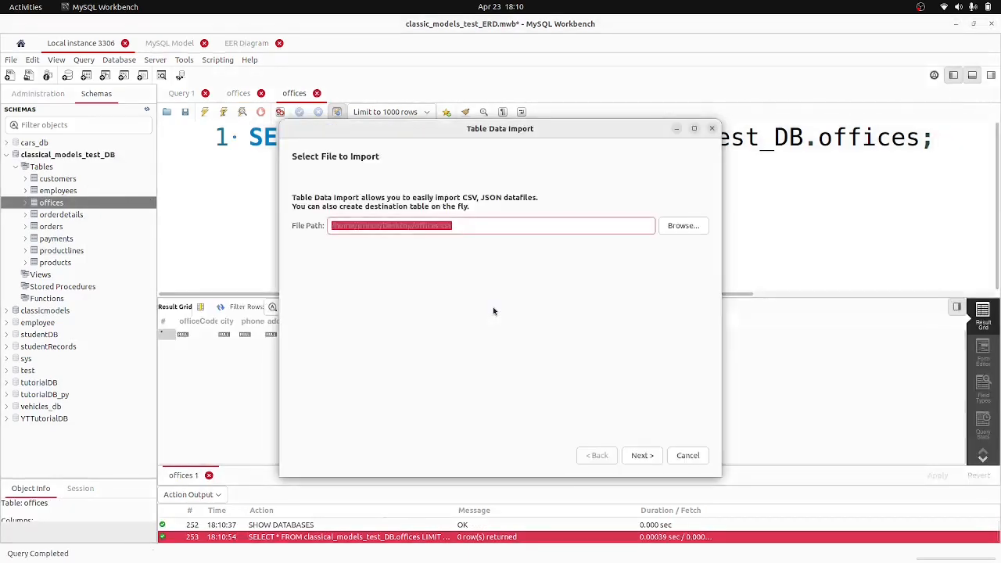
left_click(682, 226)
left_click(265, 123)
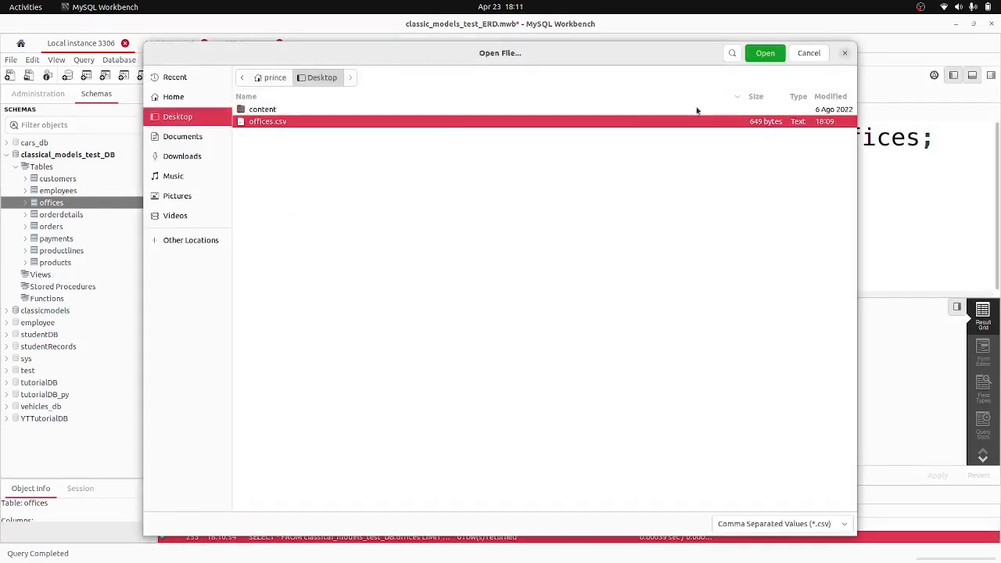
left_click(765, 55)
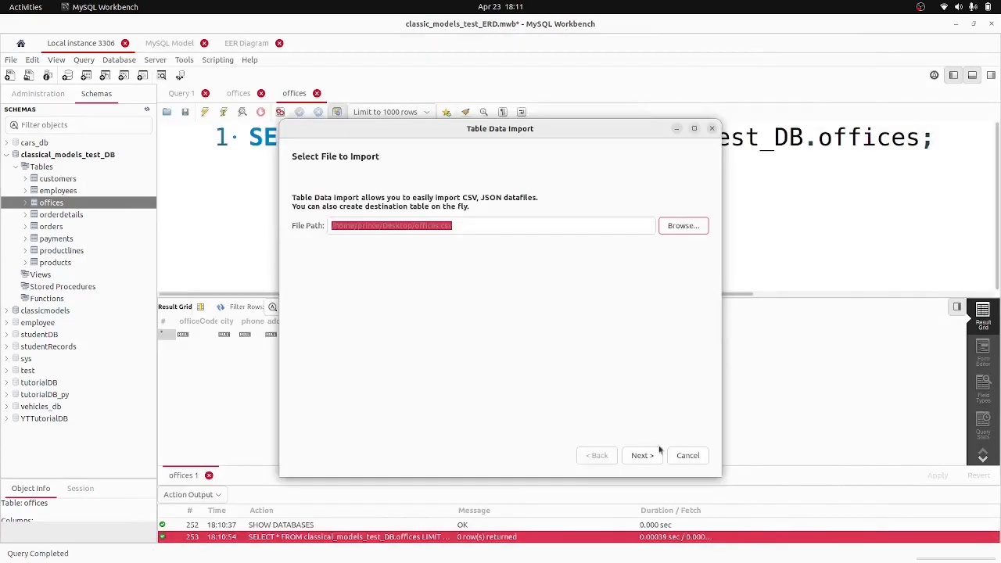
left_click(643, 455)
Step: Set the import destination to the existing table classical_models_test_DB.offices and continue to the import settings
left_click(611, 220)
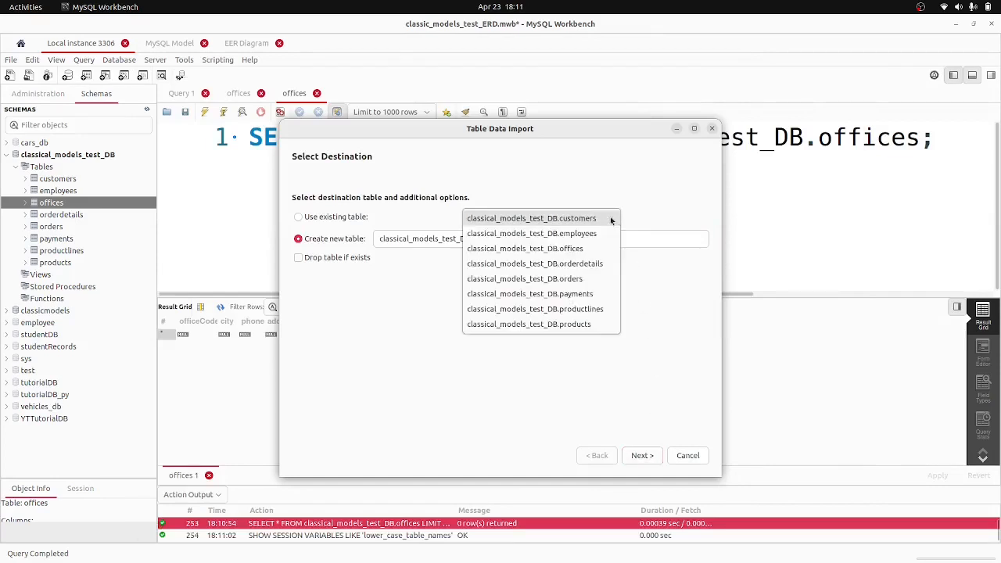
left_click(583, 249)
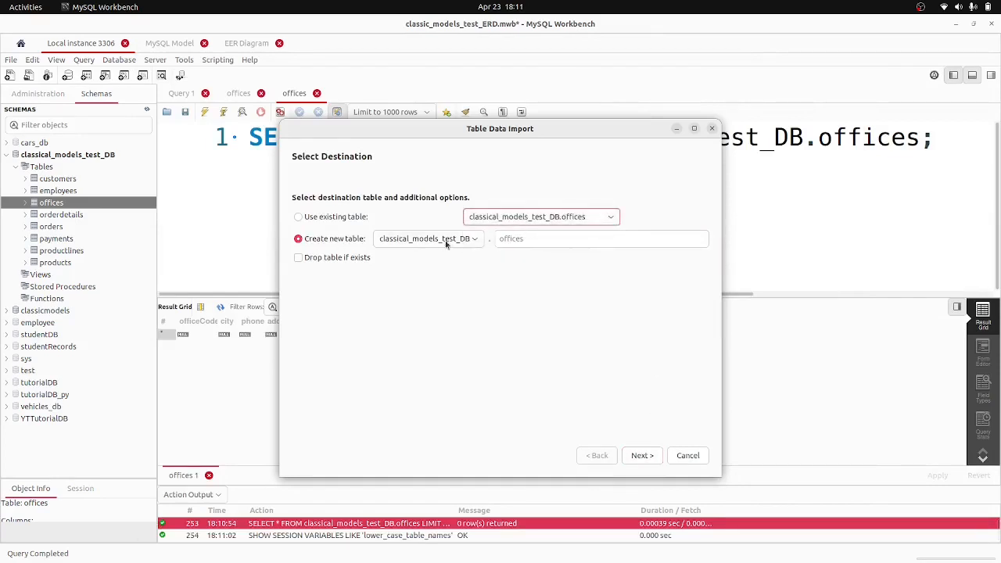
left_click(298, 217)
left_click(442, 239)
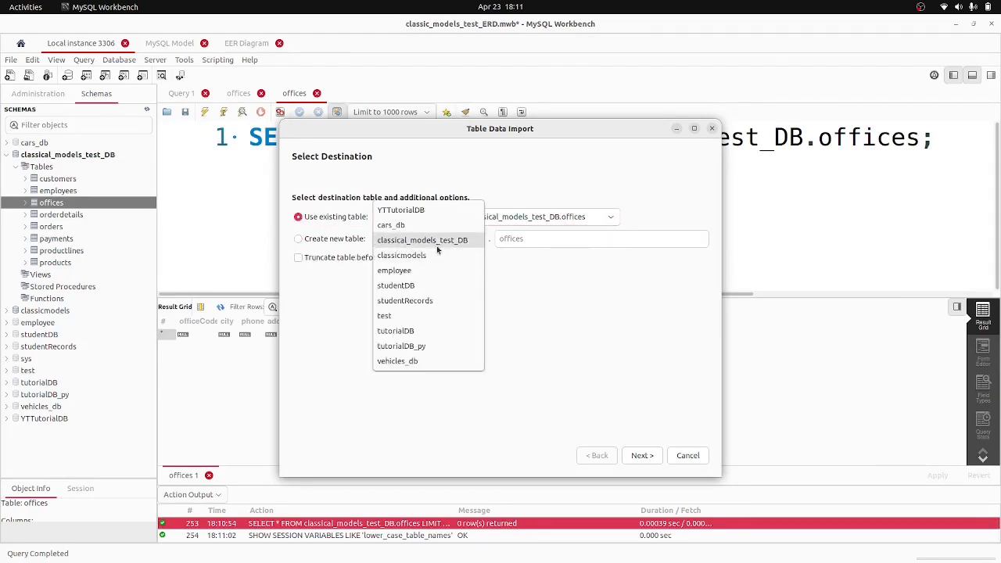
left_click(439, 241)
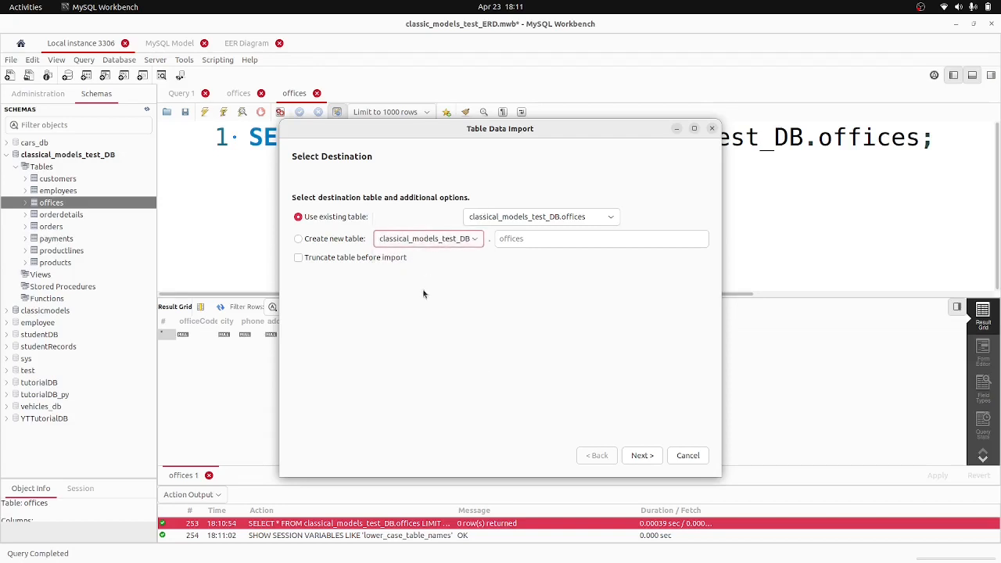
left_click(640, 456)
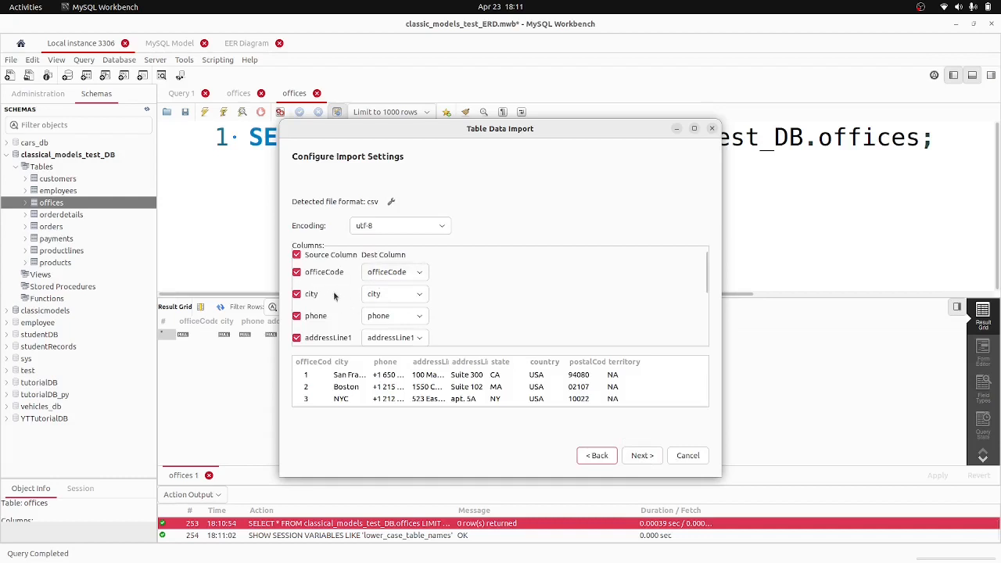
Step: Review the mapping of source to destination columns and set the import encoding to cp1250 (windows-1250)
scroll(348, 305, "down", 3)
scroll(350, 308, "down", 3)
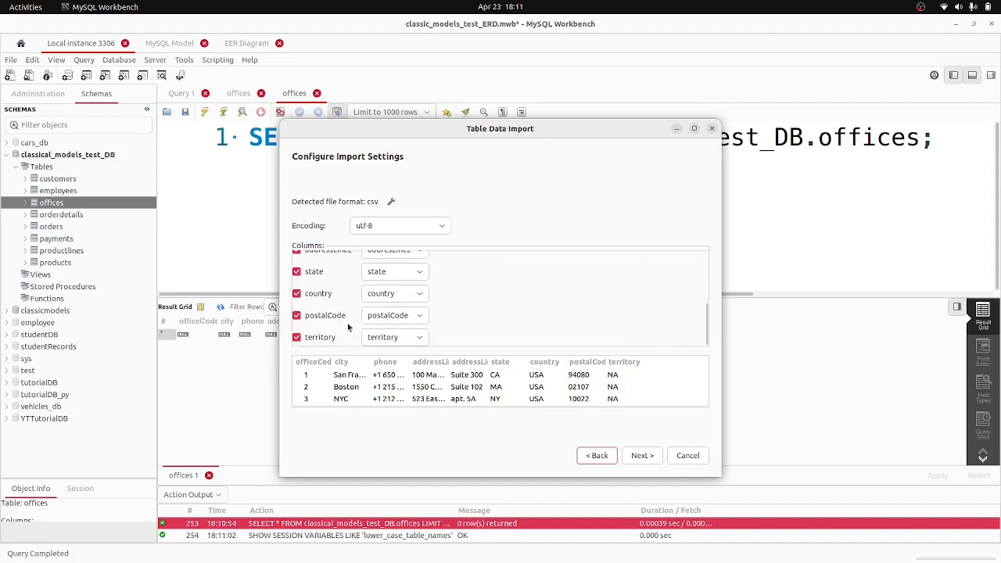
scroll(348, 326, "up", 6)
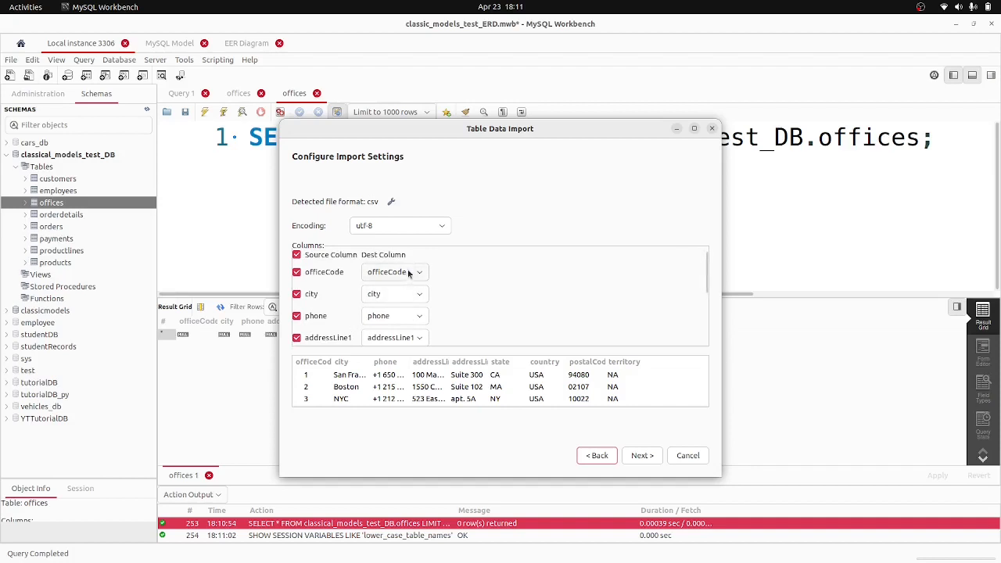
left_click(441, 229)
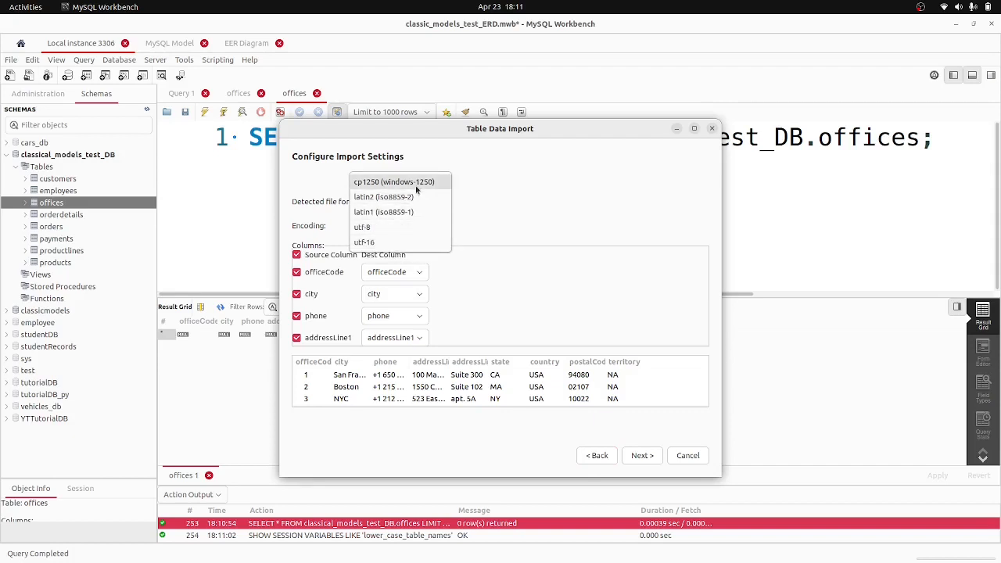
key("Escape")
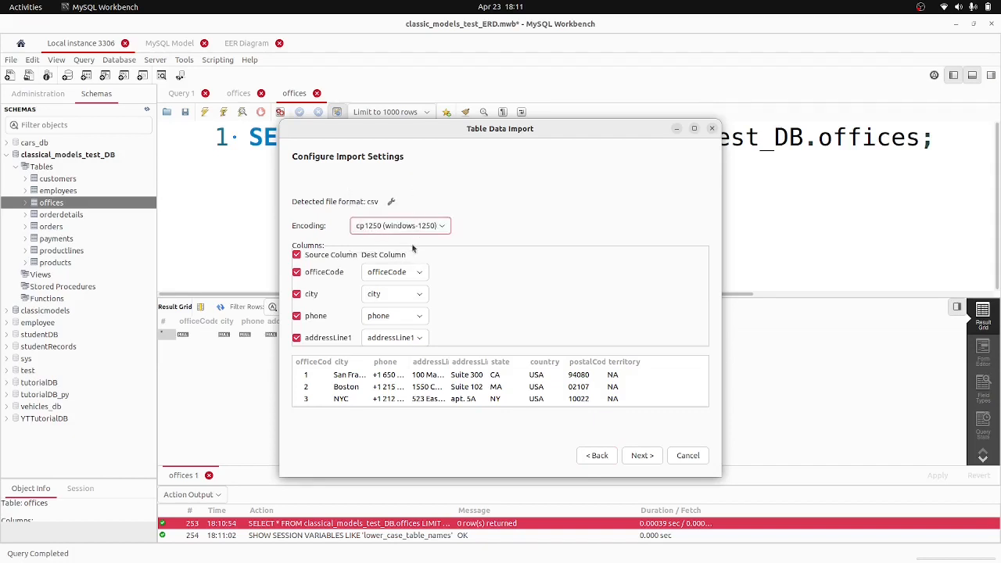
left_click(441, 226)
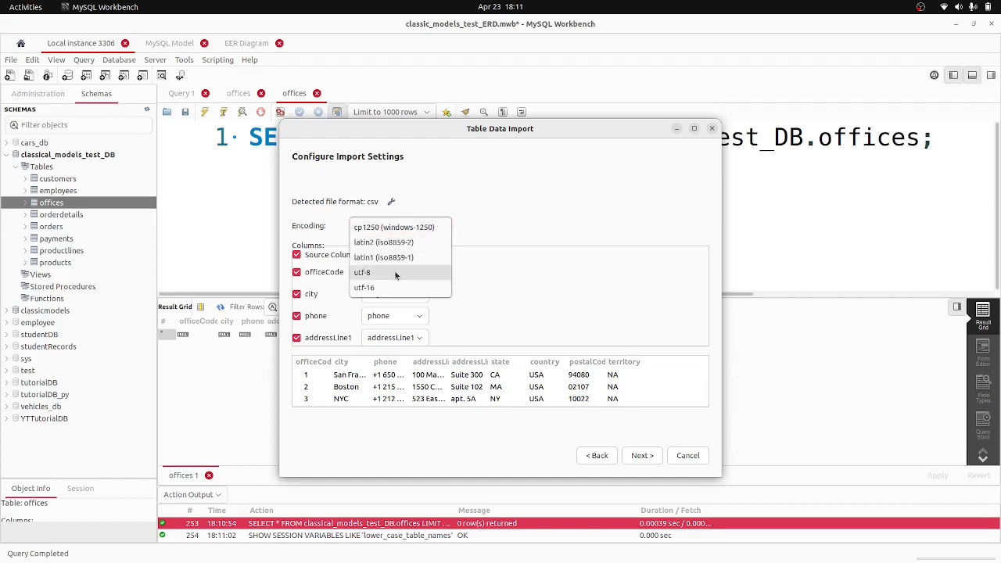
left_click(397, 271)
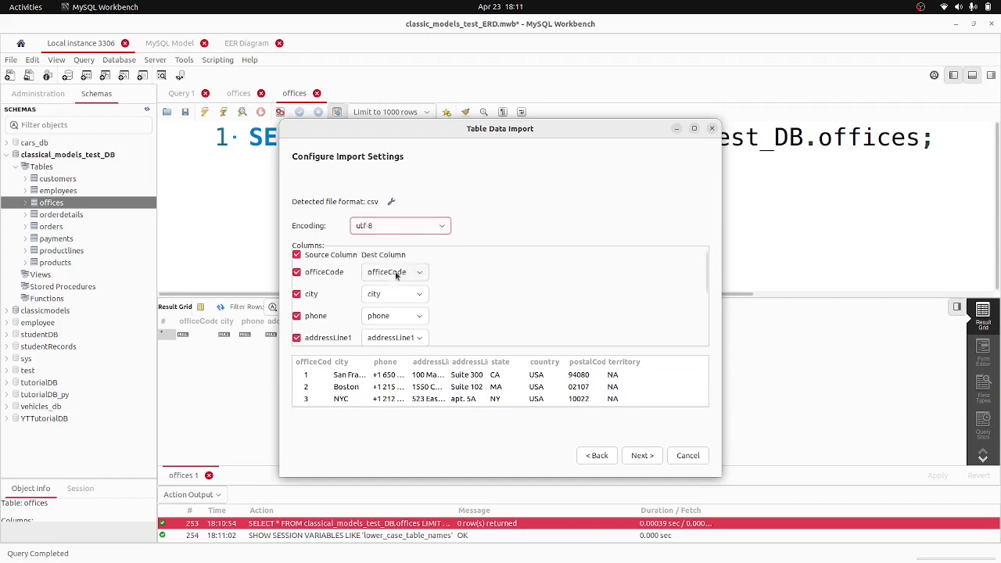
left_click(441, 226)
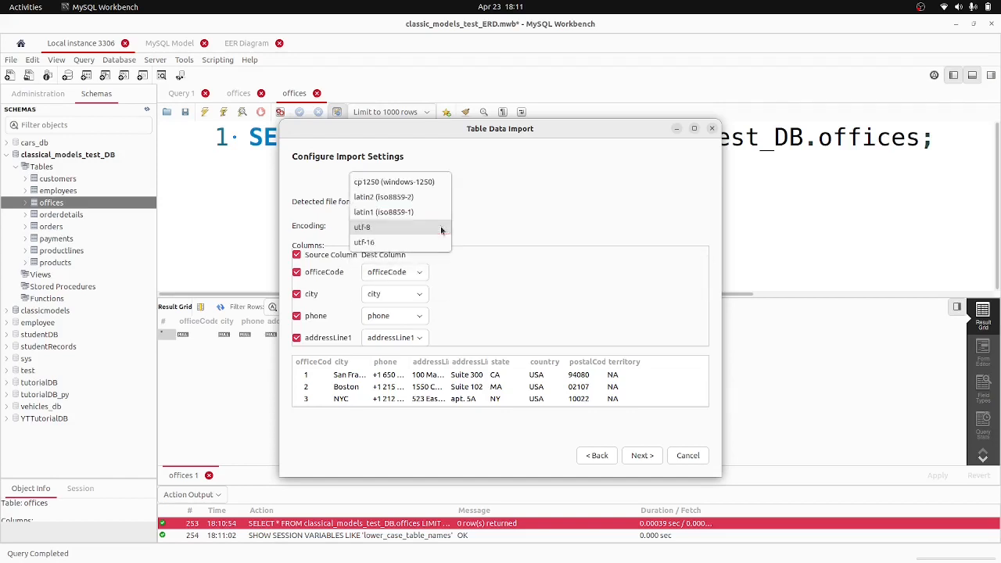
left_click(402, 182)
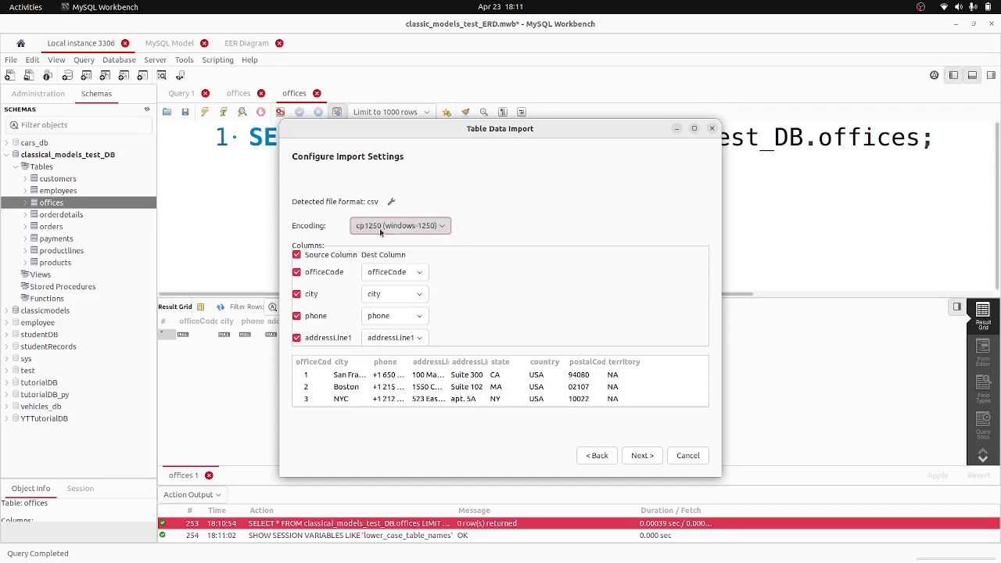
left_click(441, 226)
left_click(422, 227)
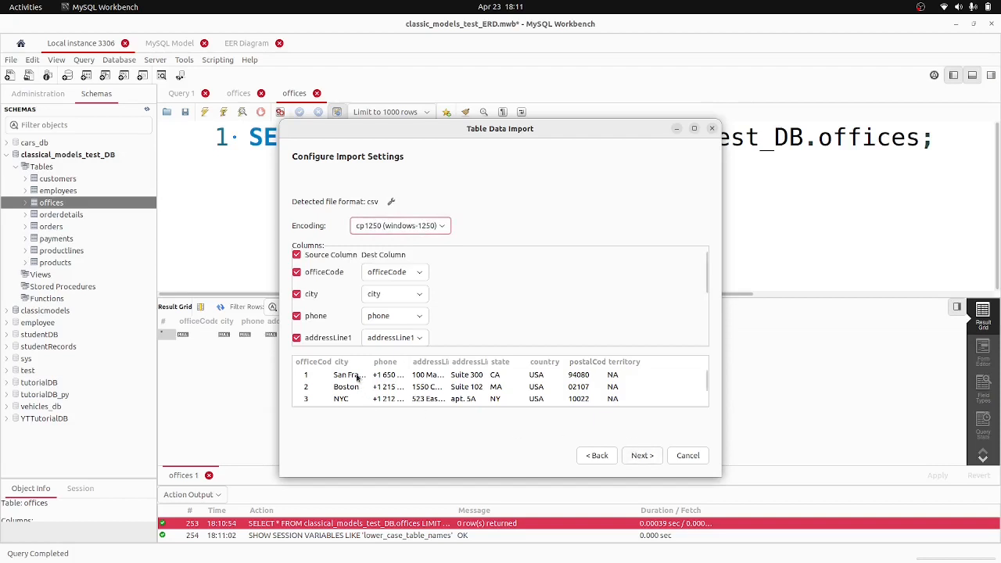
Step: Check the preview rows, run the import of offices.csv into the offices table, and finish the wizard
scroll(565, 395, "down", 2)
scroll(564, 395, "up", 2)
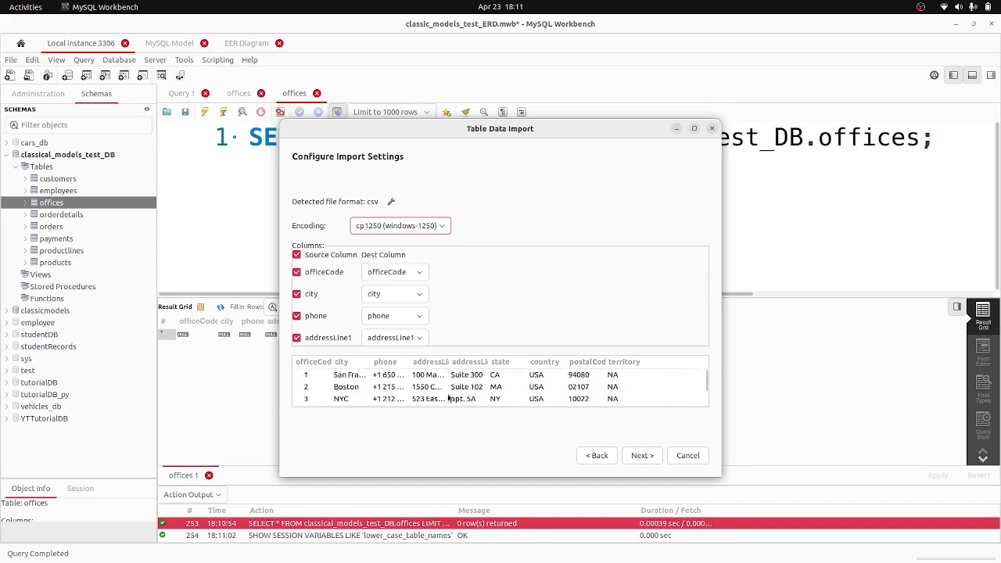
left_click(646, 458)
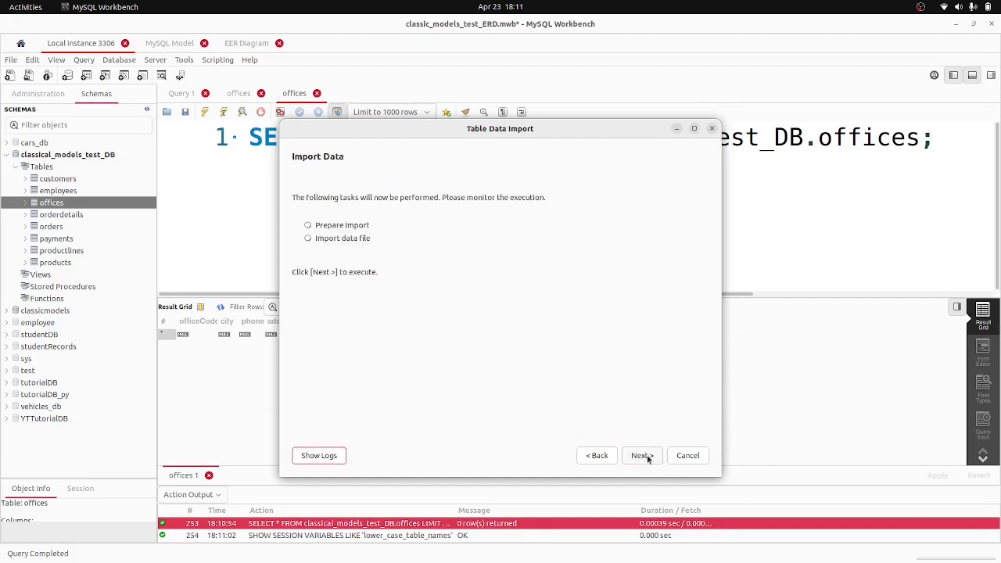
left_click(646, 459)
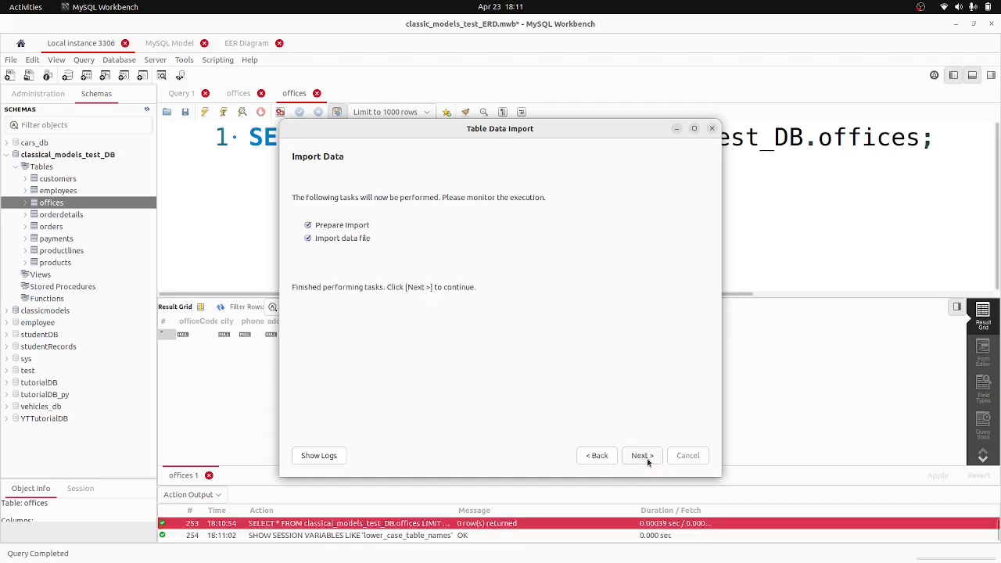
left_click(648, 459)
left_click(643, 456)
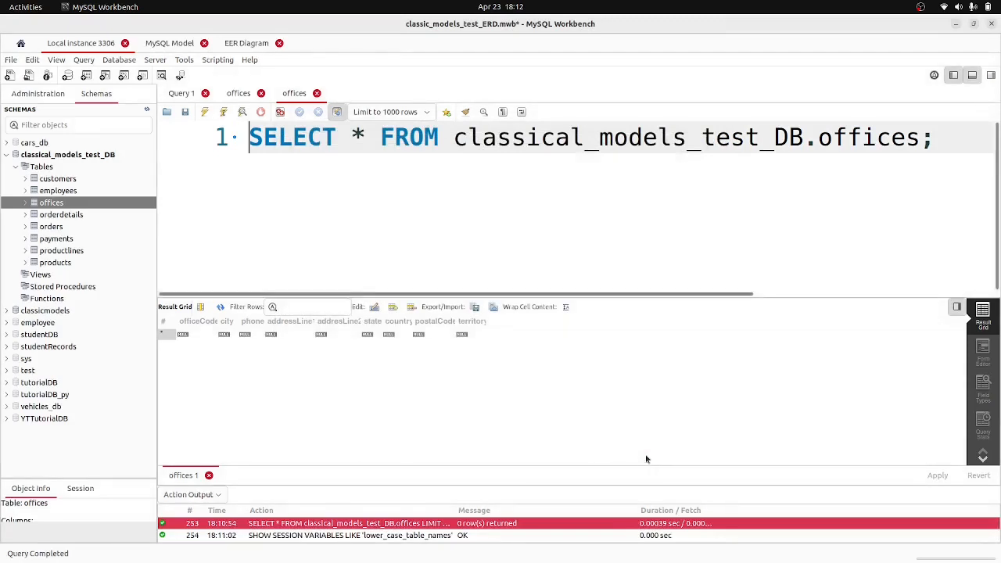
Step: Rerun the classical_models_test_DB offices query in both open editors to check the imported rows, and close both
left_click(204, 112)
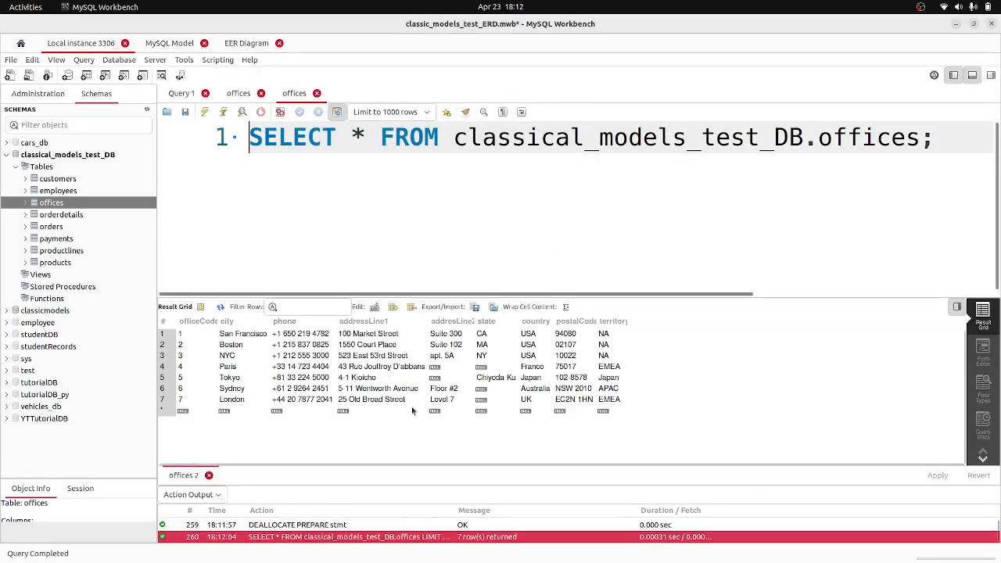
left_click(317, 93)
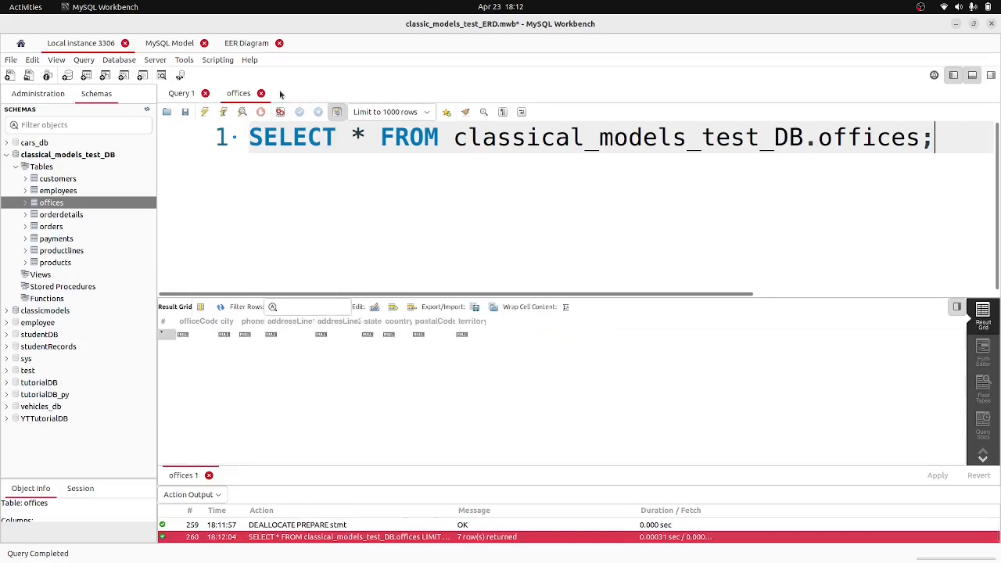
left_click(206, 112)
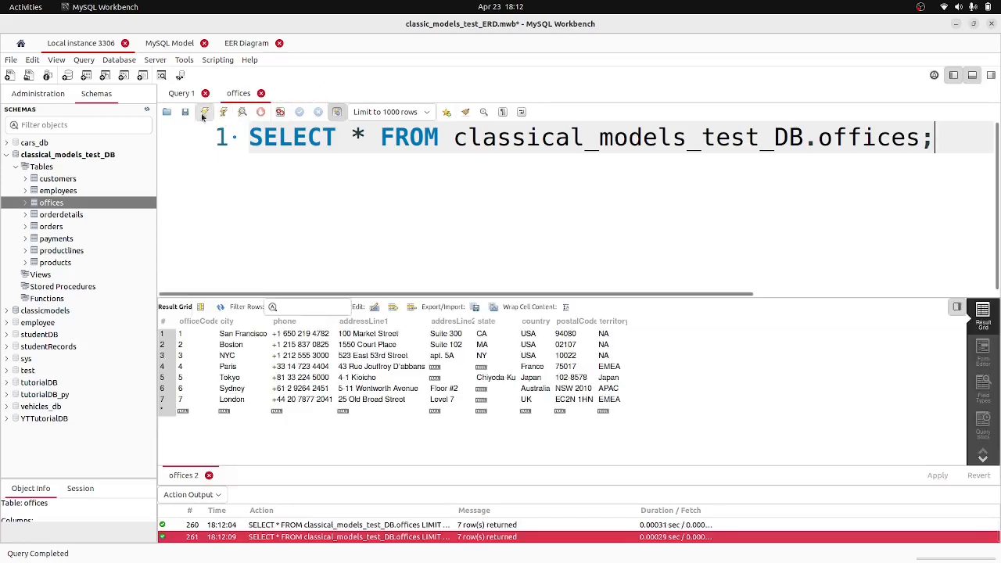
left_click(262, 93)
Step: Examine how employees relates to offices through officeCode in the EER diagram, and return to the local instance connection
left_click(247, 43)
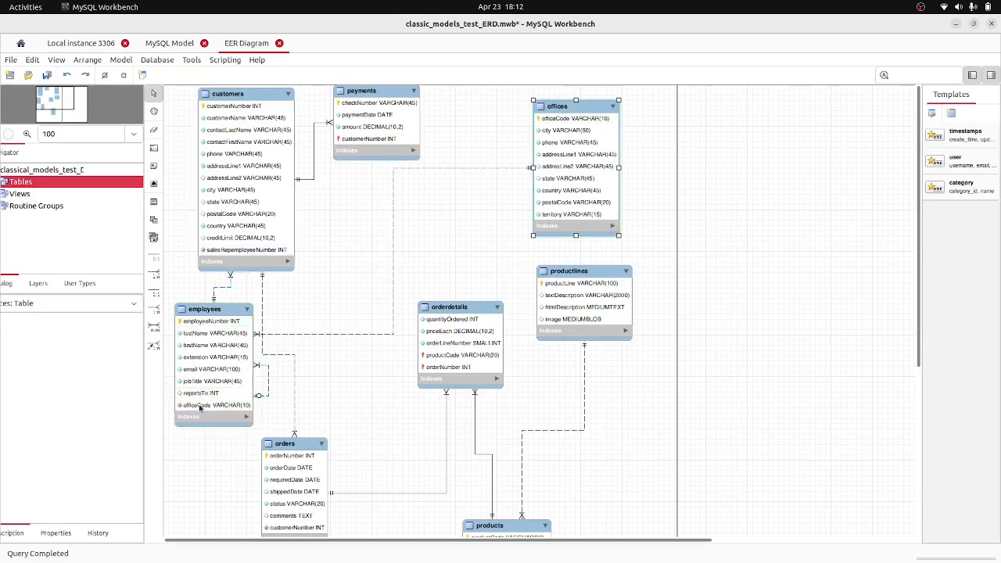
mouse_move(189, 410)
mouse_move(581, 164)
left_click(69, 44)
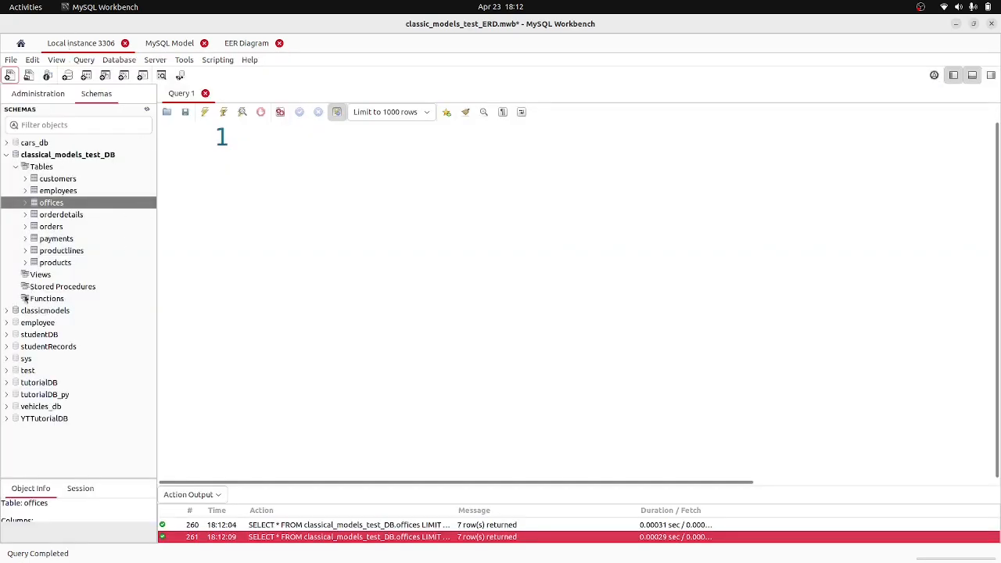
Step: Expand the tables of the classicmodels schema and query all rows of its employees table
left_click(7, 310)
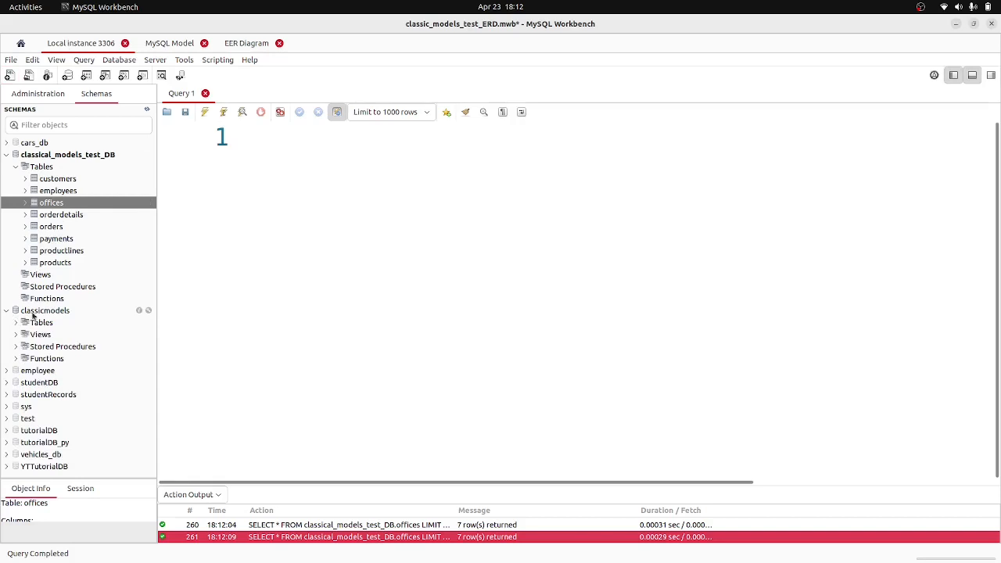
left_click(17, 323)
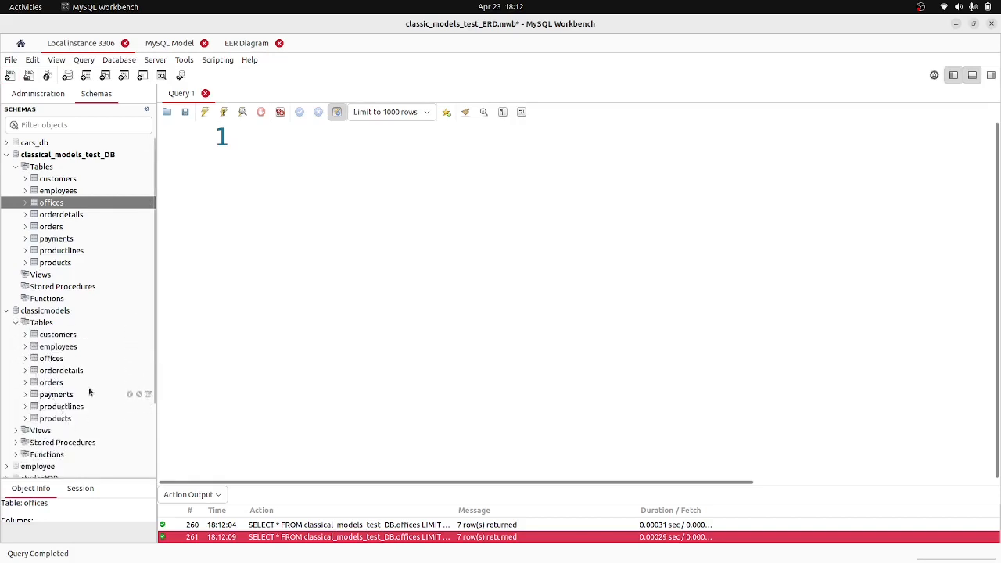
left_click(148, 347)
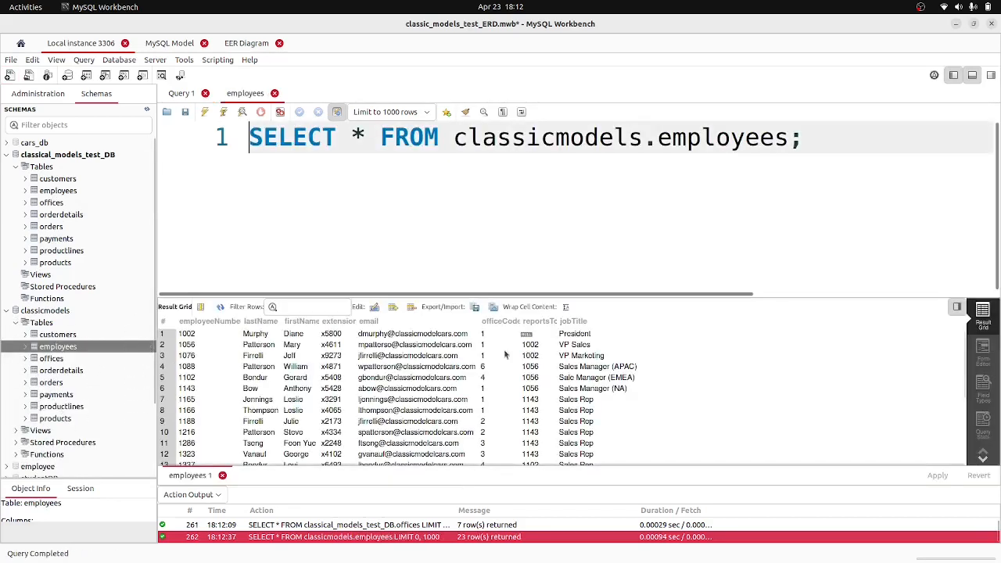
Step: Export the employees result set as employees.csv in CSV format to the Desktop, and close the employees query
left_click(475, 307)
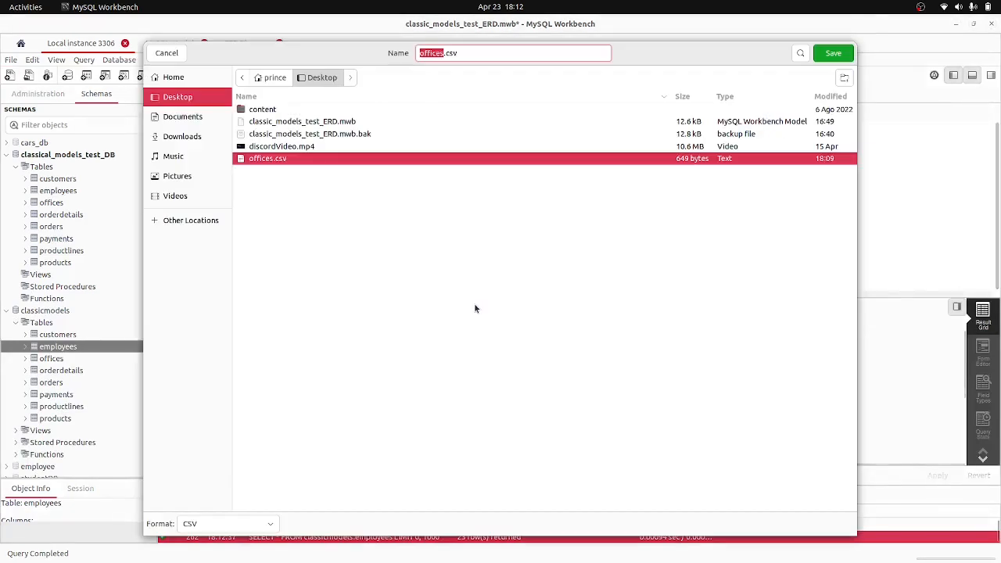
type("employee")
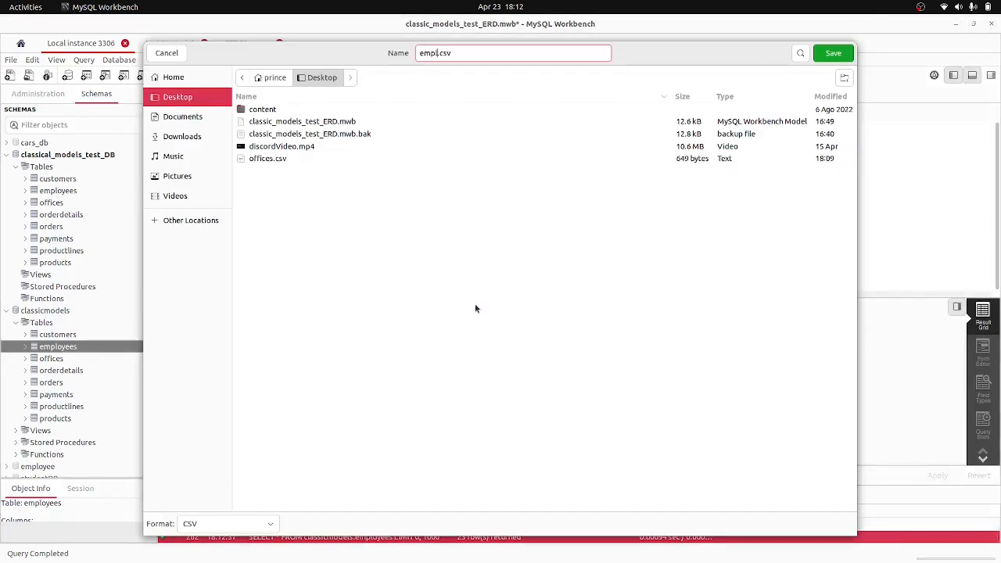
key("Return")
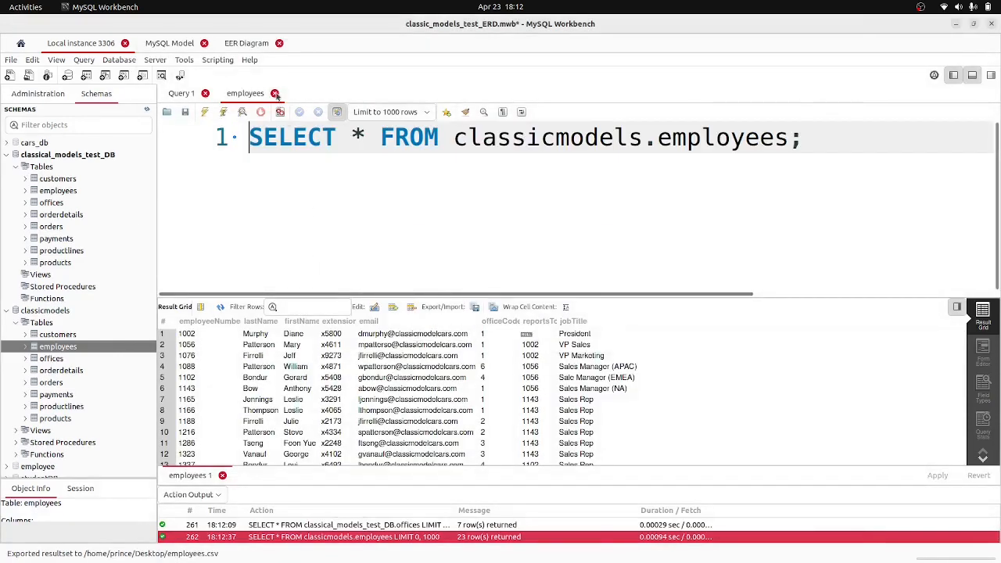
left_click(275, 93)
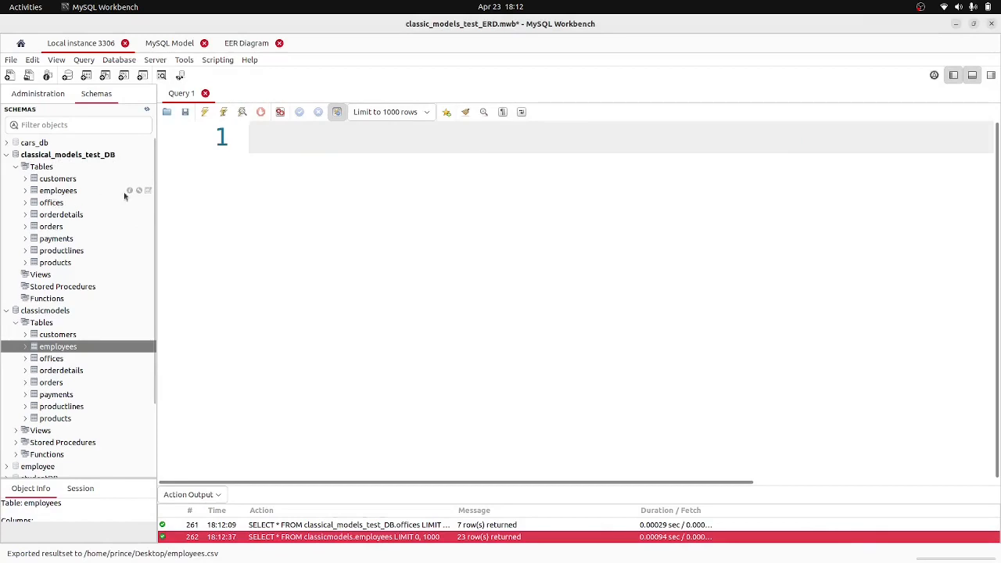
Step: Query the employees table of classical_models_test_DB and choose employees.csv from the Desktop as the file to import
left_click(148, 190)
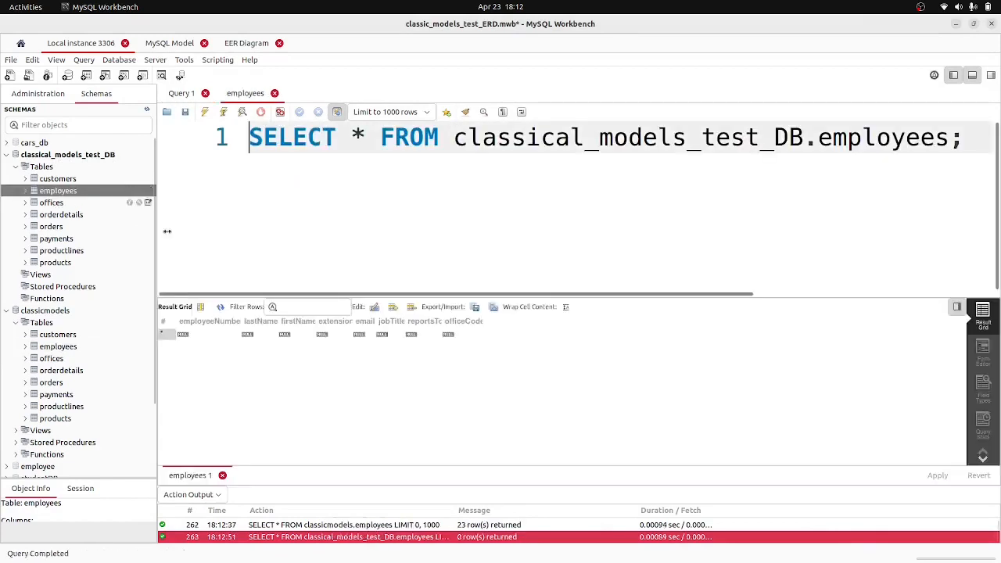
left_click(475, 306)
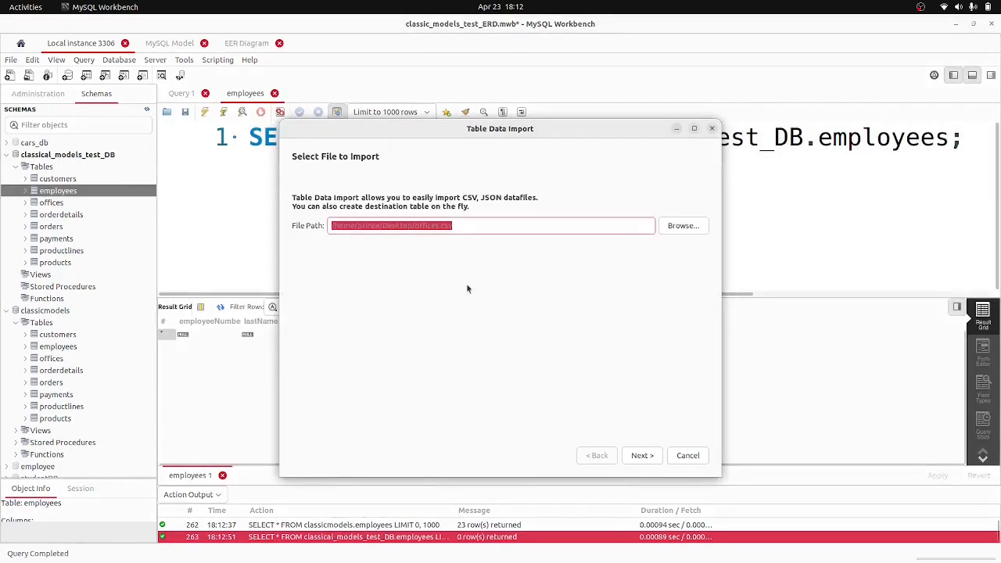
left_click(685, 227)
left_click(301, 123)
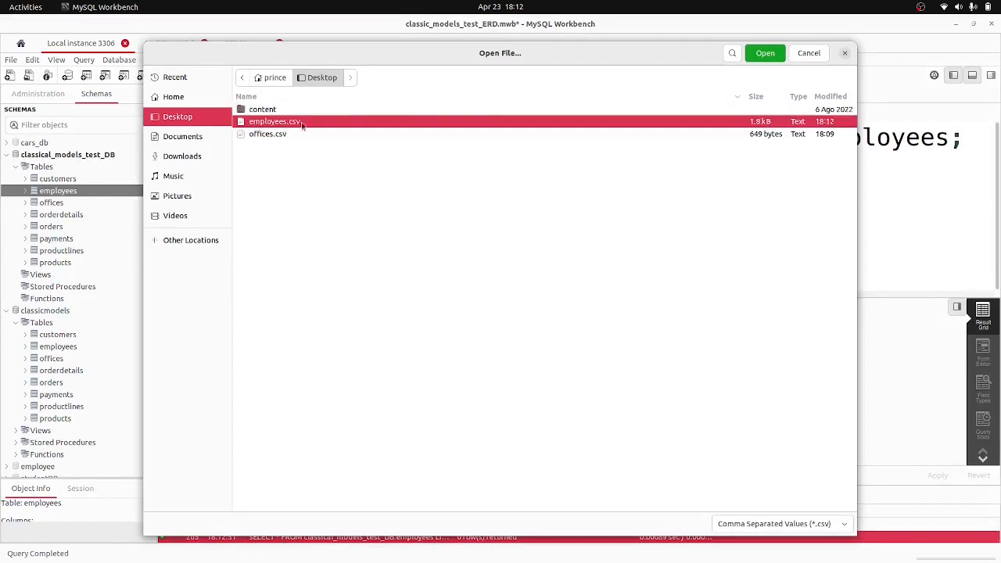
left_click(759, 55)
left_click(641, 455)
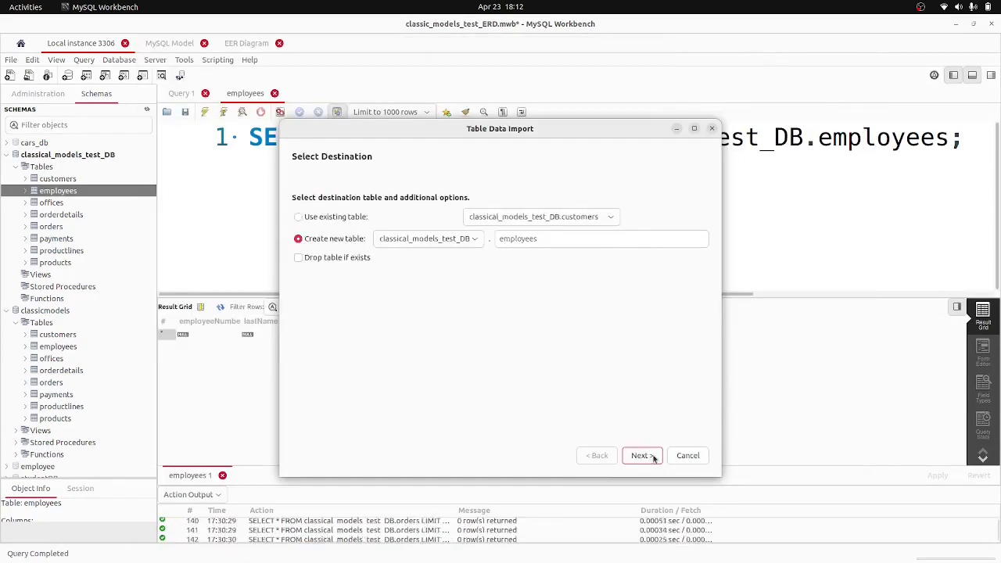
Step: Set the existing table classical_models_test_DB.employees as the import destination
left_click(299, 217)
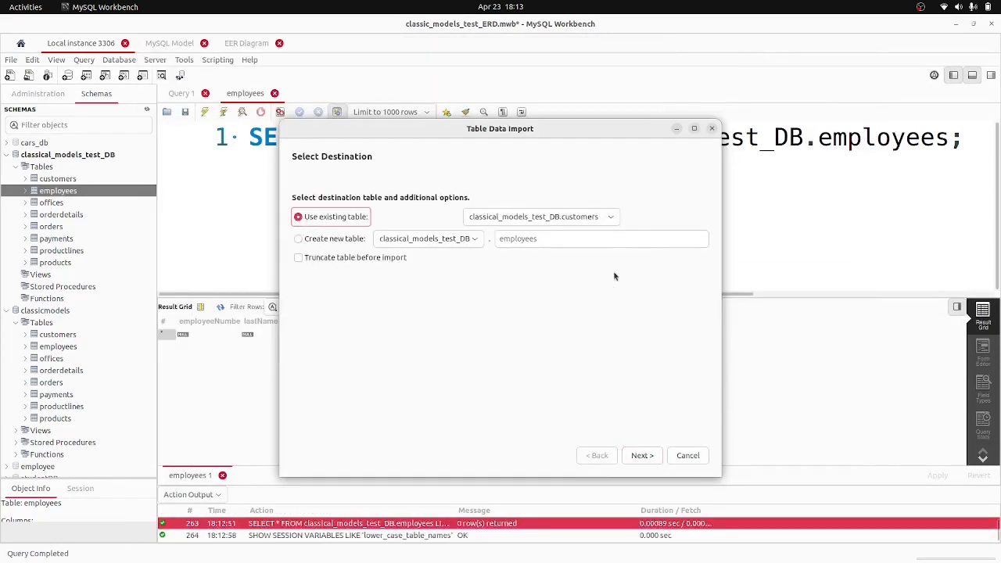
left_click(581, 219)
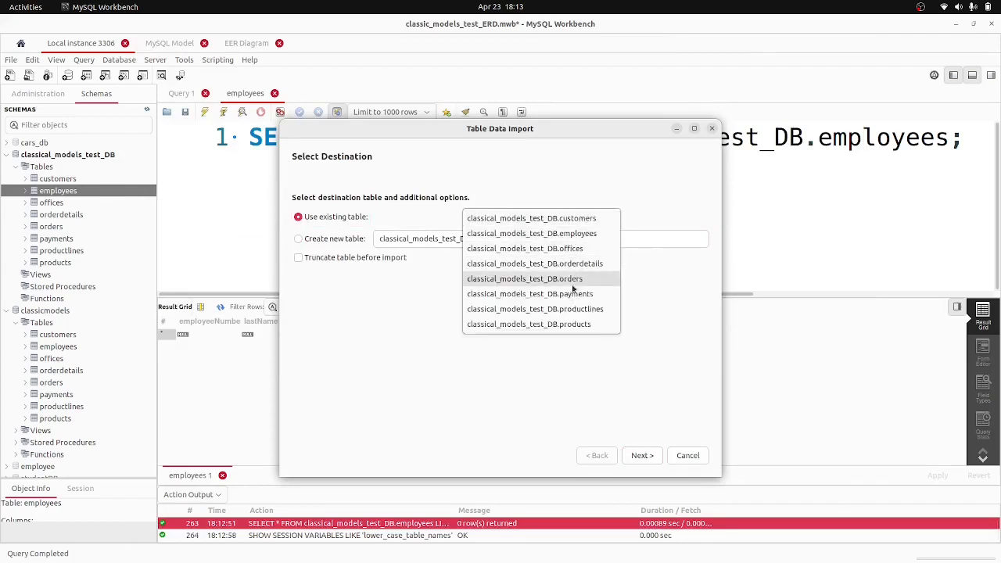
left_click(571, 233)
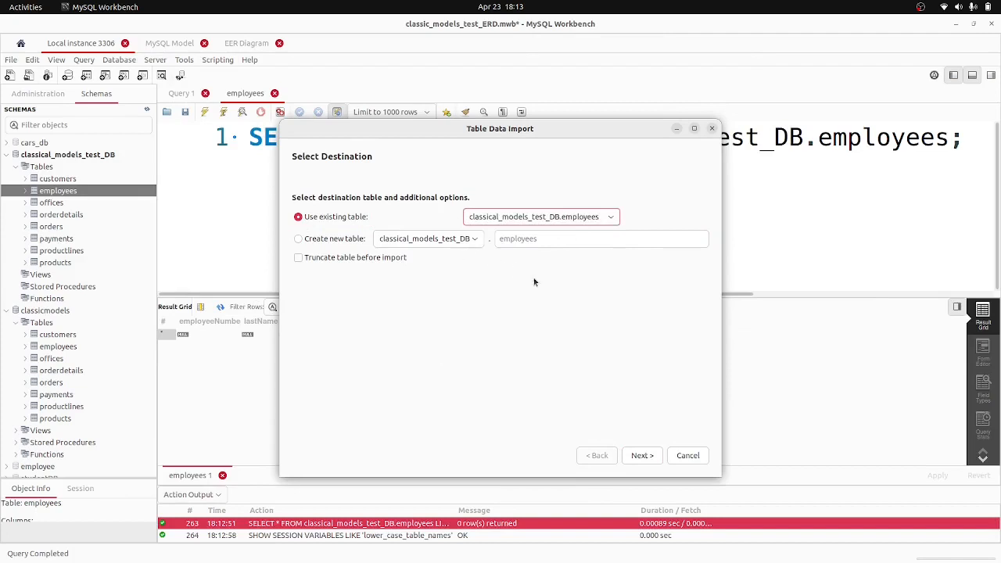
left_click(641, 457)
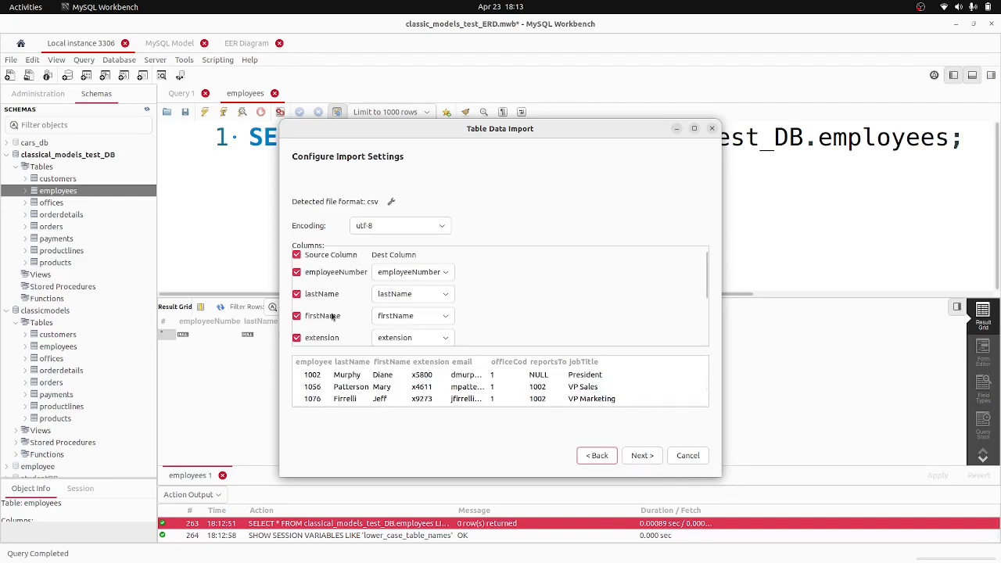
Step: Review the employees column mapping, set the encoding to cp1250 (windows-1250), and run the import to completion
scroll(344, 306, "down", 1)
scroll(341, 313, "down", 3)
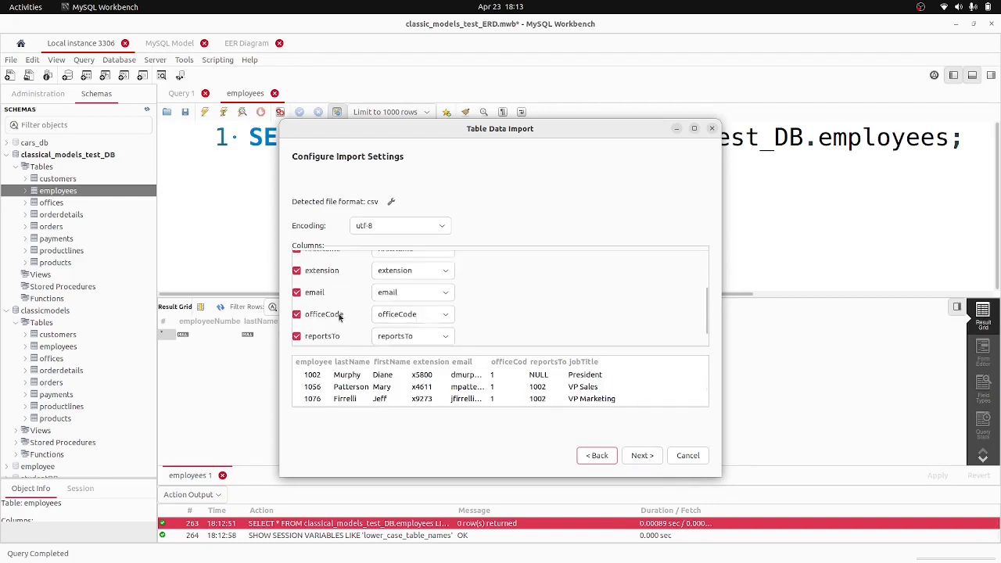
left_click(442, 227)
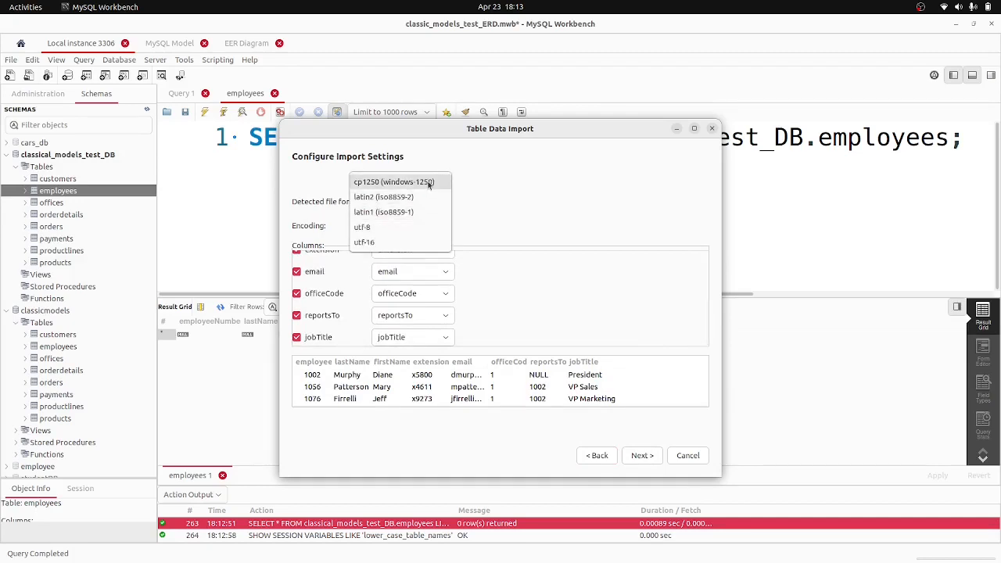
left_click(399, 181)
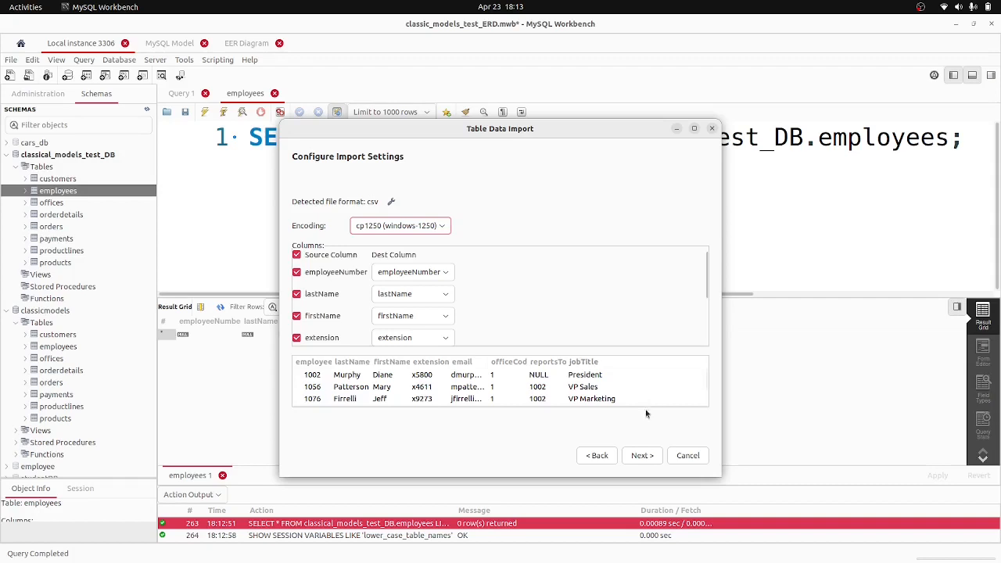
left_click(648, 458)
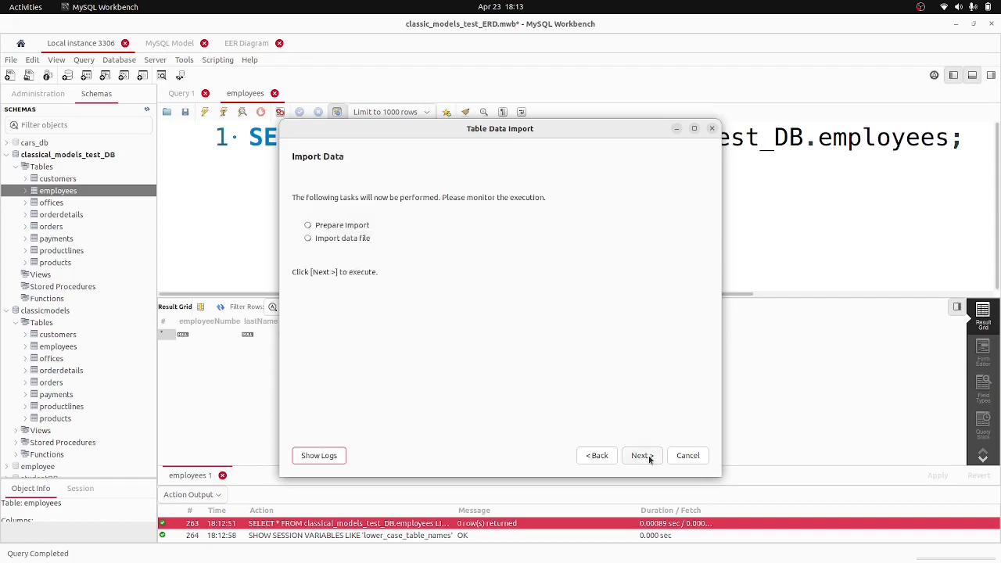
left_click(648, 458)
left_click(648, 458)
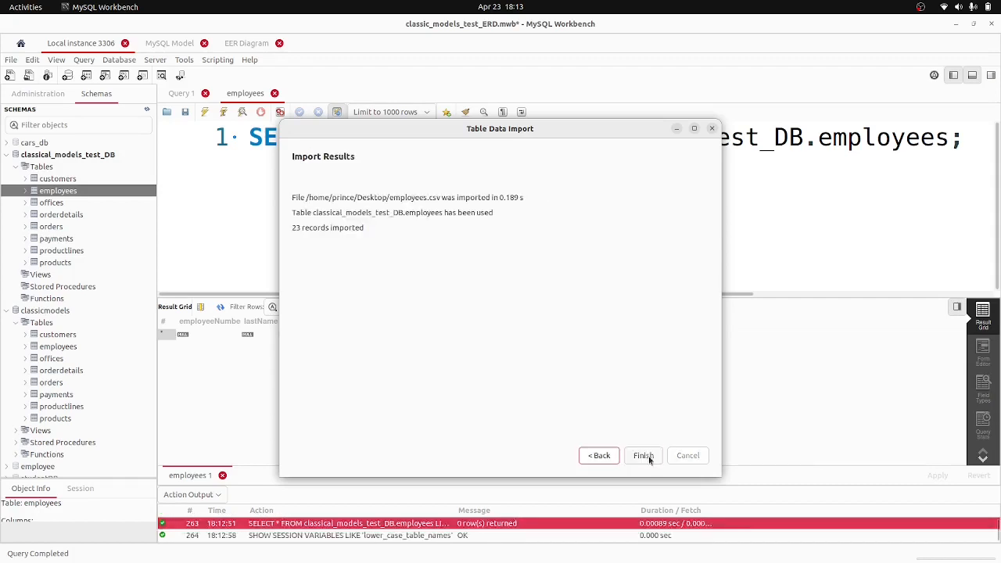
left_click(644, 456)
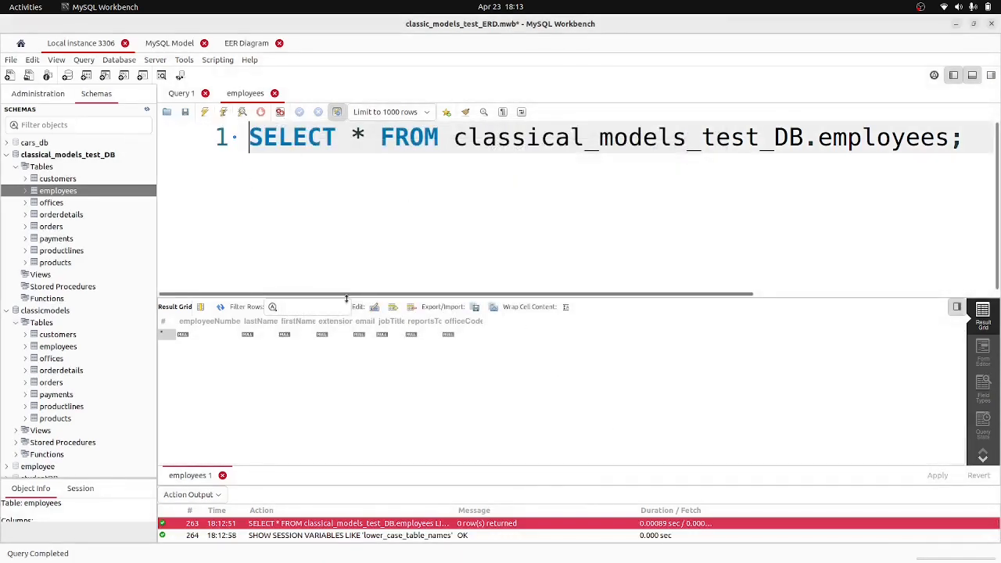
Step: Rerun the classical_models_test_DB employees query to check the imported rows, and close it
left_click(204, 112)
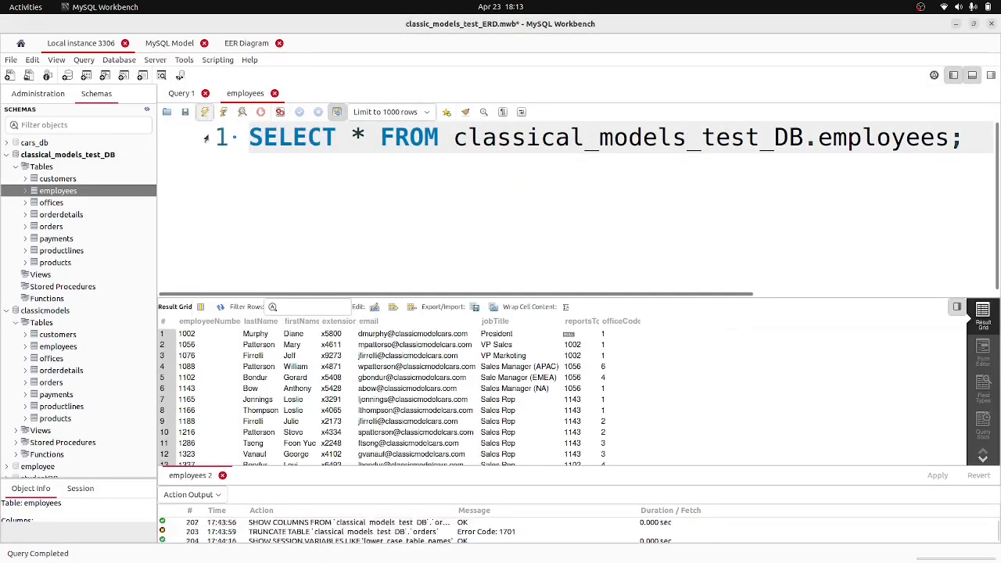
scroll(481, 383, "down", 3)
scroll(481, 383, "down", 1)
scroll(481, 383, "up", 3)
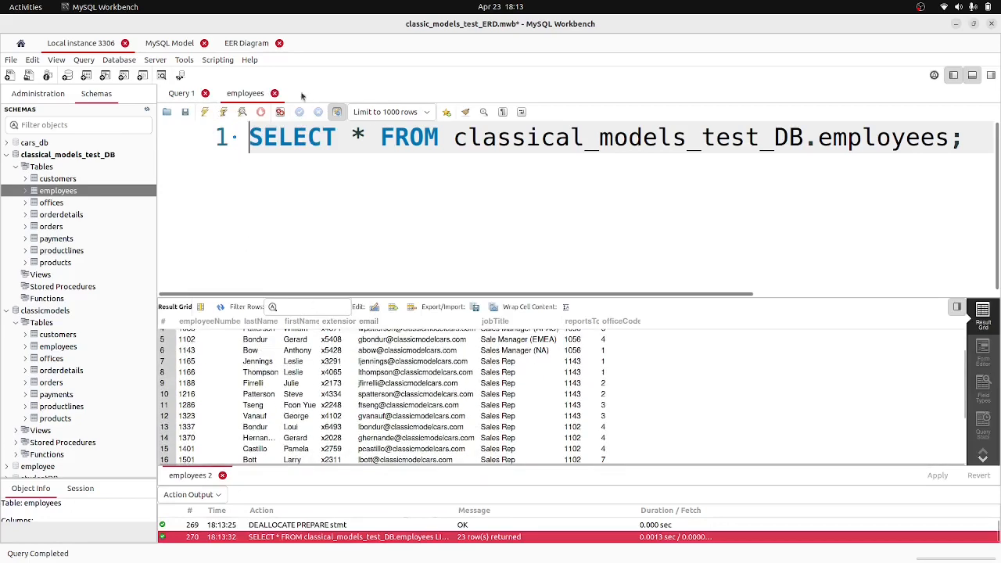
left_click(275, 93)
Step: Examine how customers relates to employees through salesRepemployeeNumber in the EER diagram, and return to the local instance connection
left_click(249, 43)
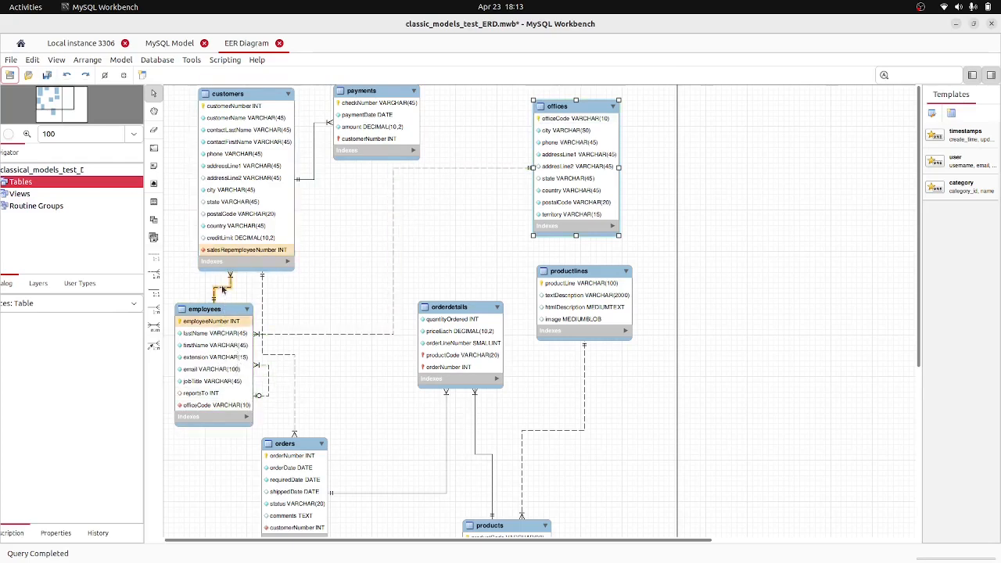
mouse_move(223, 290)
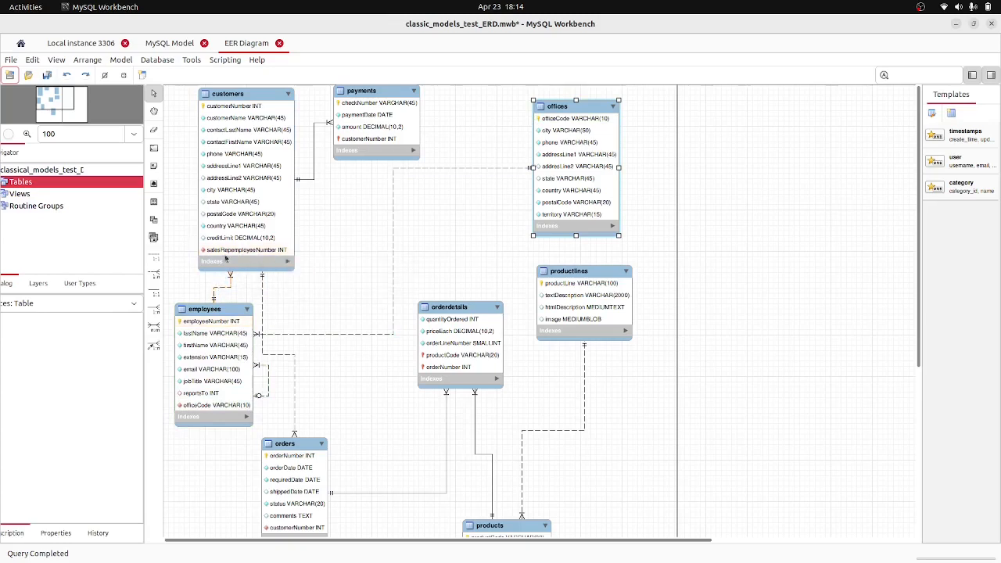
left_click(80, 43)
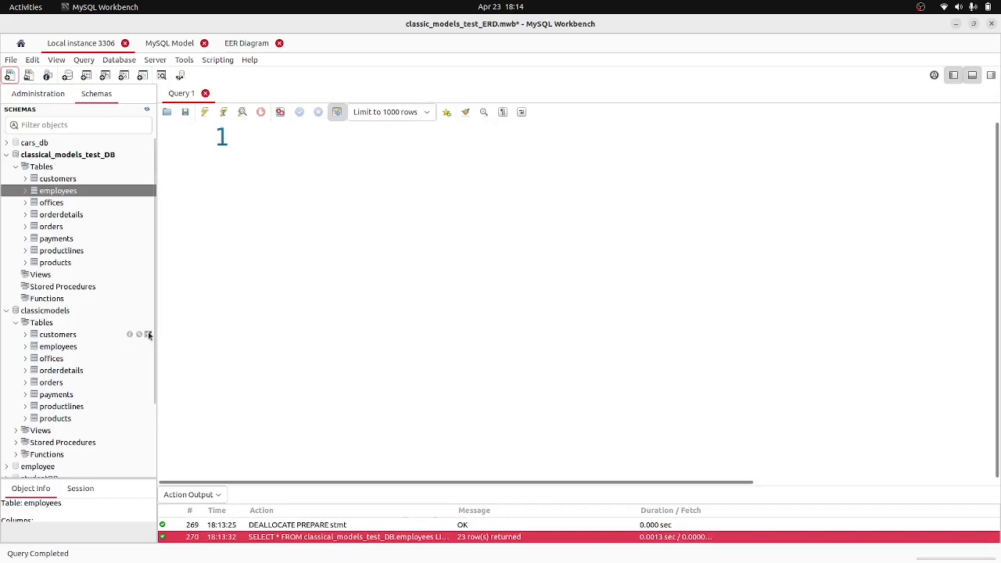
Step: Query all rows of the classicmodels customers table and export them as customers.csv in CSV format to the Desktop
left_click(148, 334)
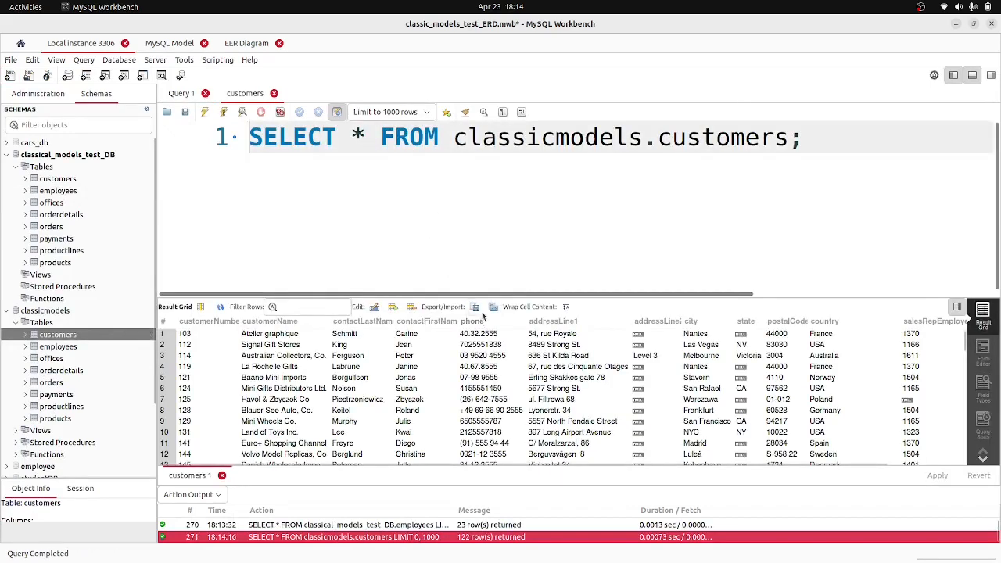
left_click(475, 307)
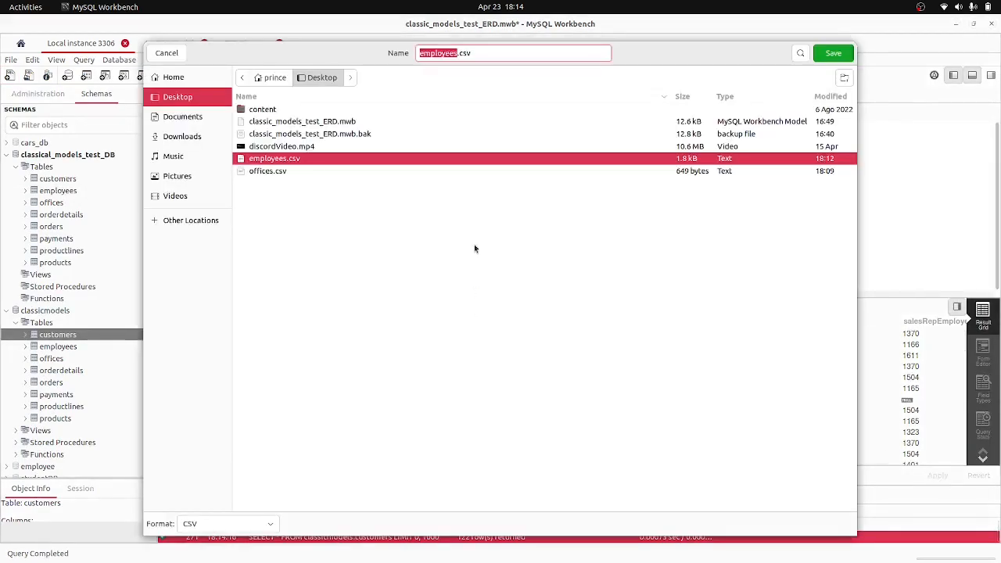
type("customers")
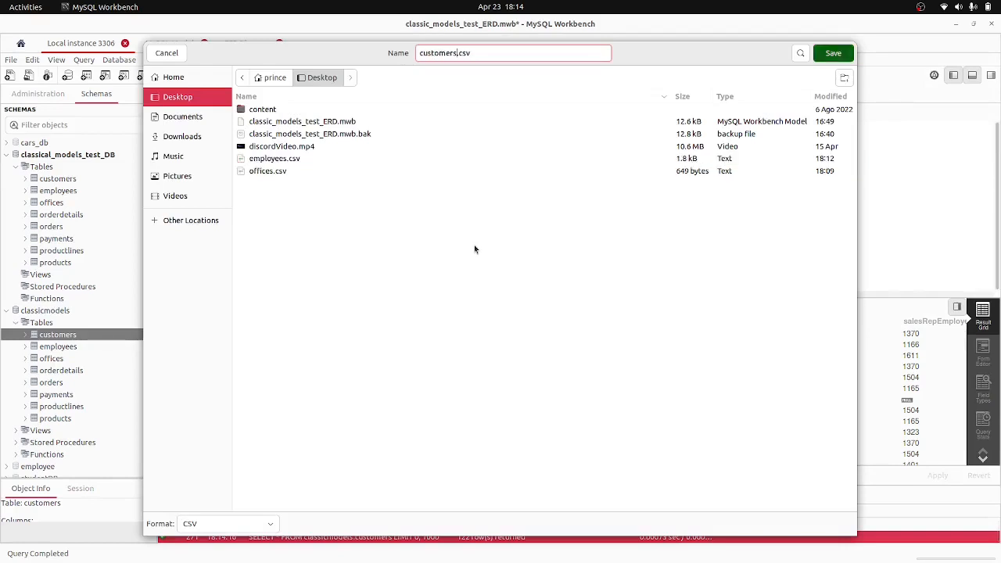
key("Return")
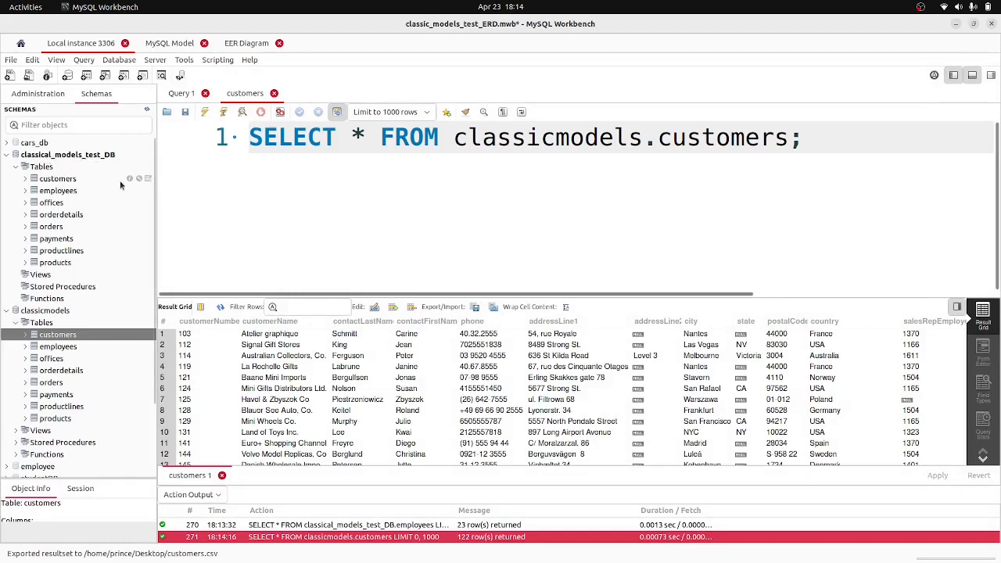
Step: Query the customers table of classical_models_test_DB and choose customers.csv from the Desktop as the file to import
left_click(148, 179)
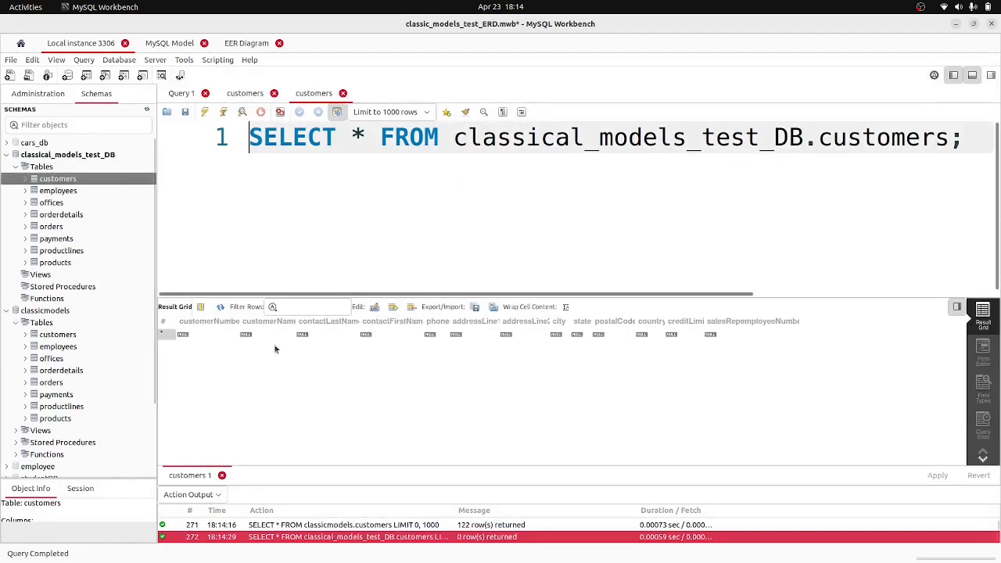
left_click(493, 306)
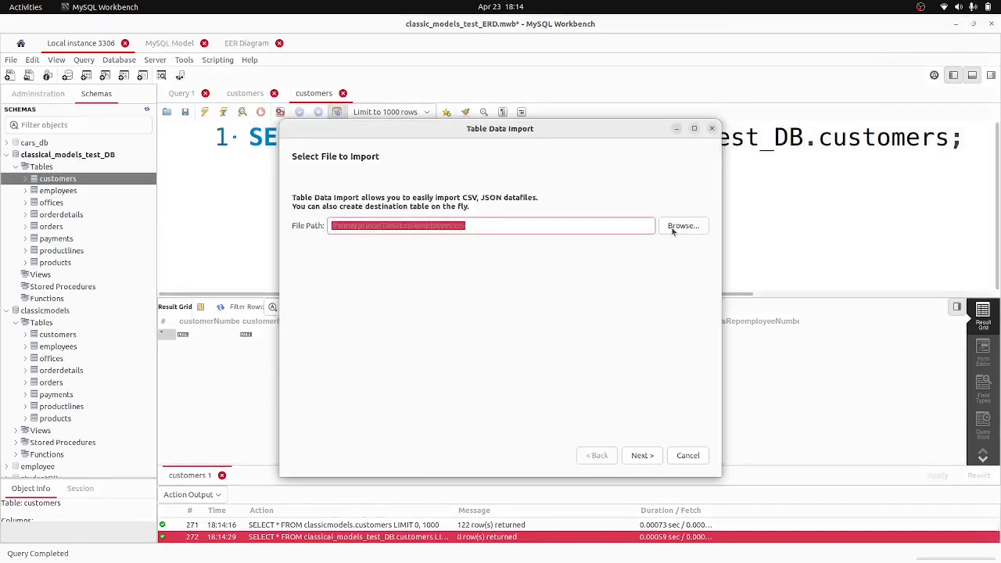
left_click(679, 227)
left_click(280, 136)
left_click(282, 122)
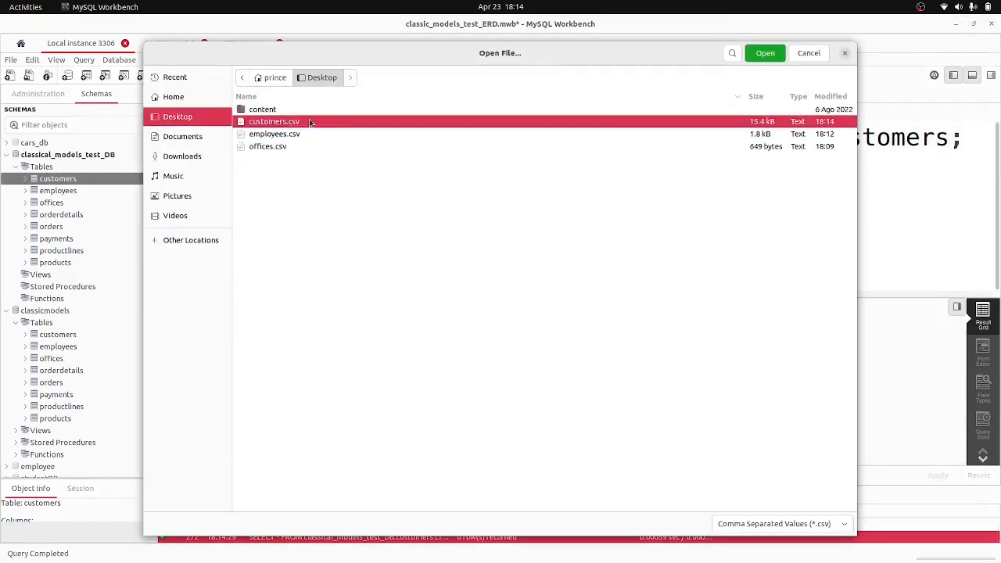
left_click(765, 54)
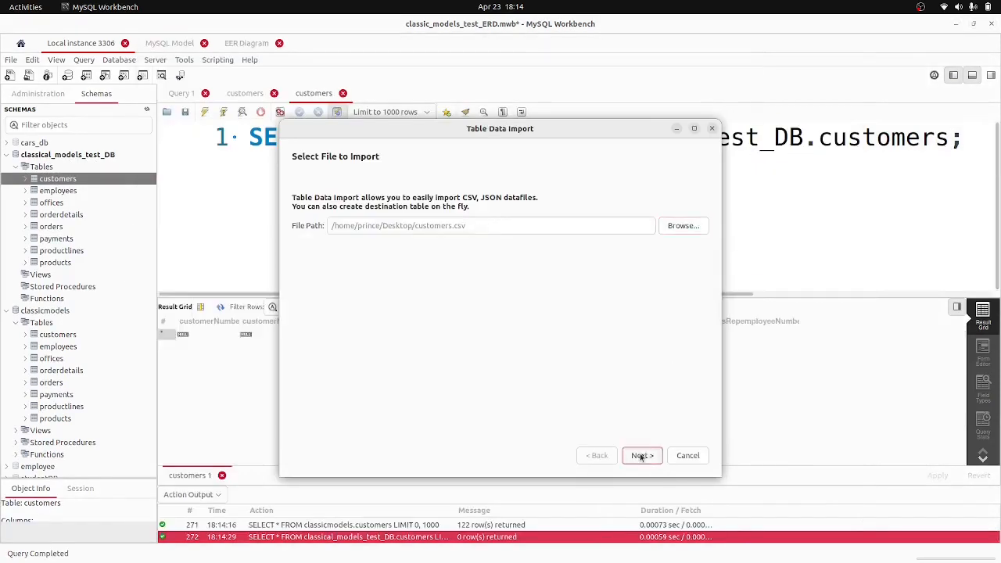
left_click(642, 455)
Step: Set the existing table classical_models_test_DB.customers as the import destination
left_click(298, 217)
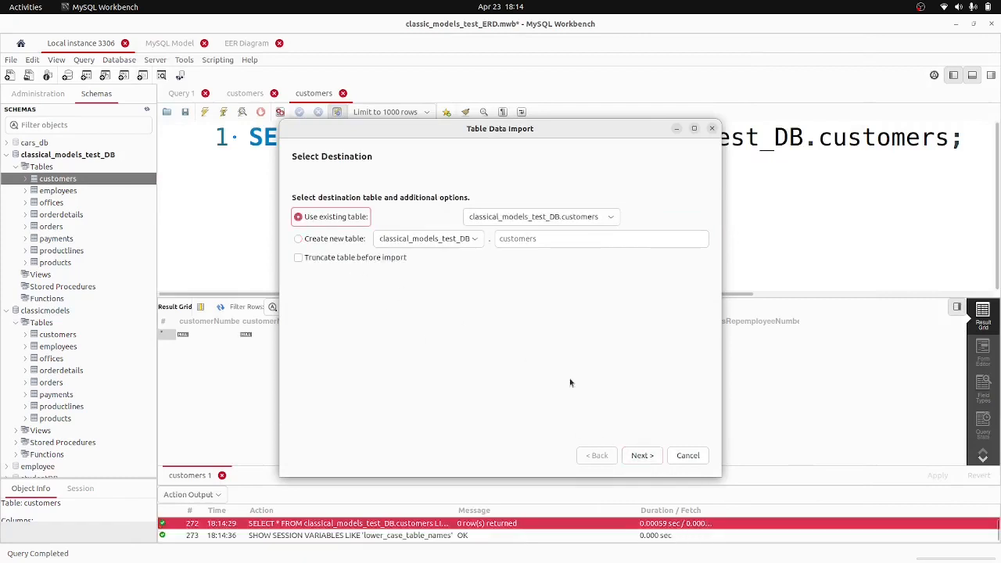
left_click(594, 219)
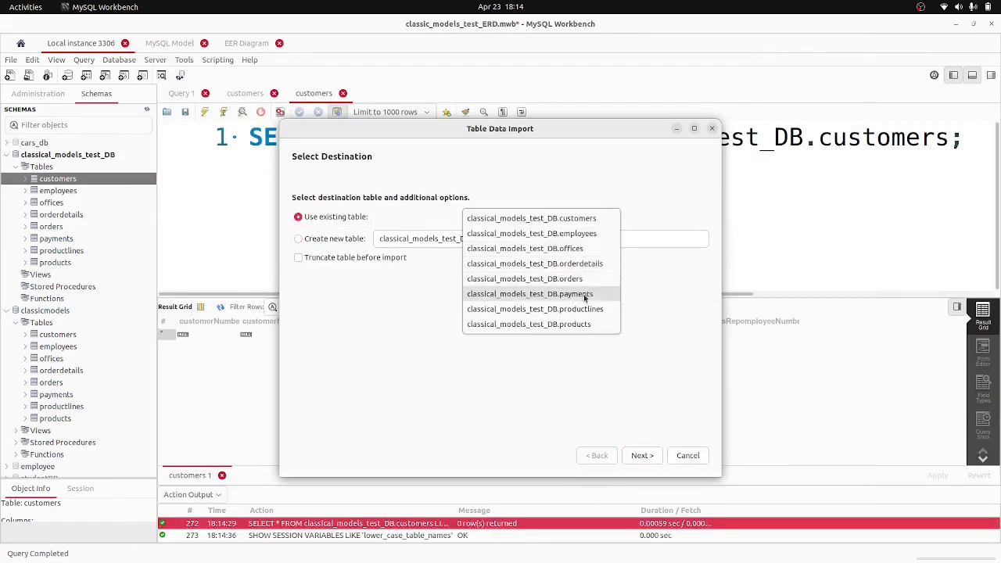
left_click(587, 222)
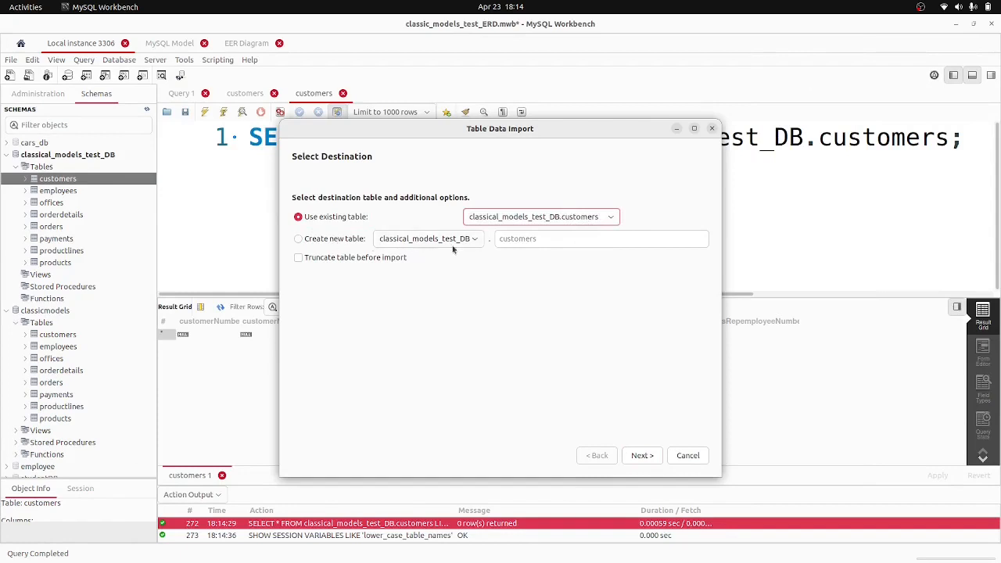
left_click(642, 456)
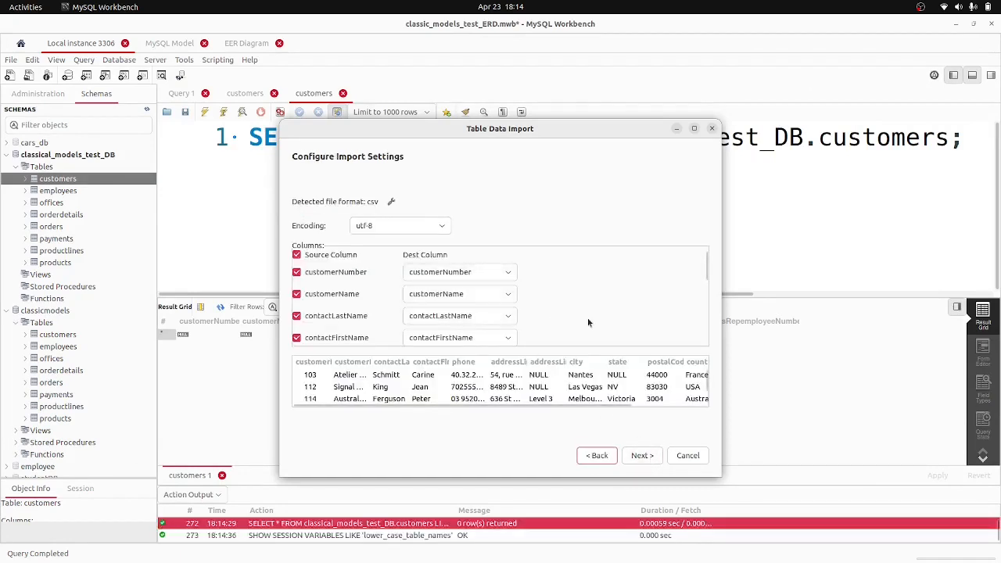
Step: Review the customers column mapping and map the source column salesRepEmployeeNumber to the destination column salesRepemployeeNumber
scroll(588, 322, "down", 6)
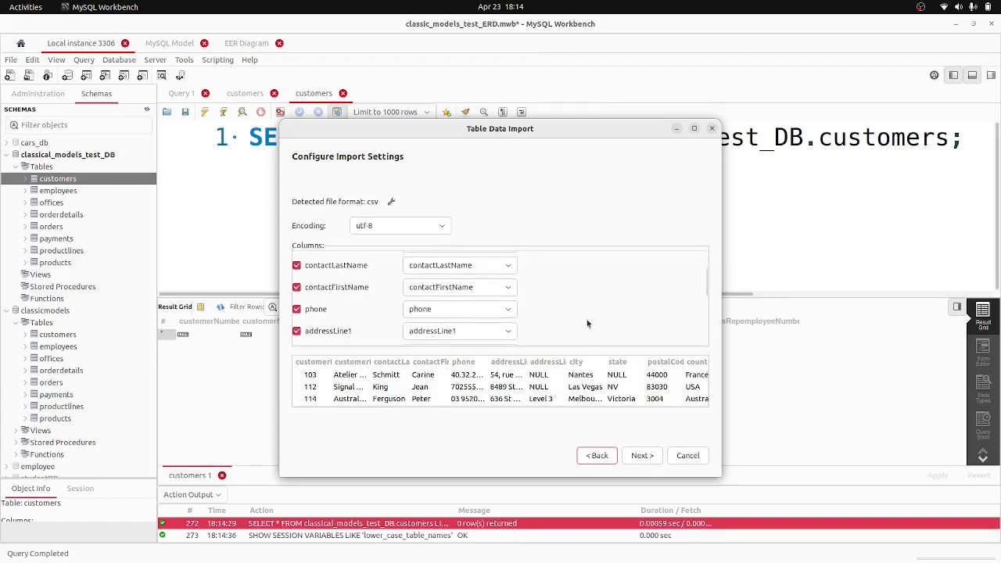
scroll(587, 323, "down", 4)
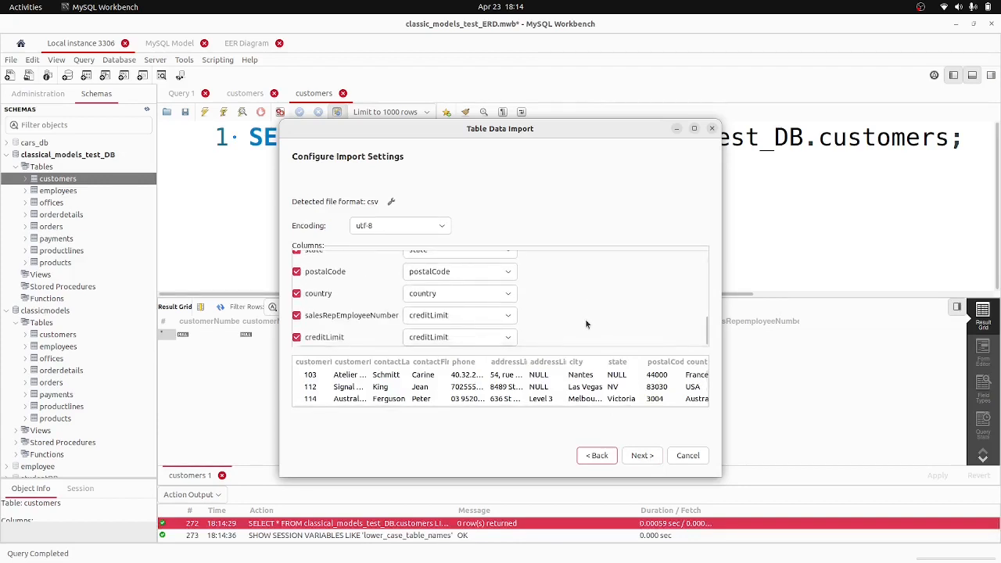
left_click(505, 315)
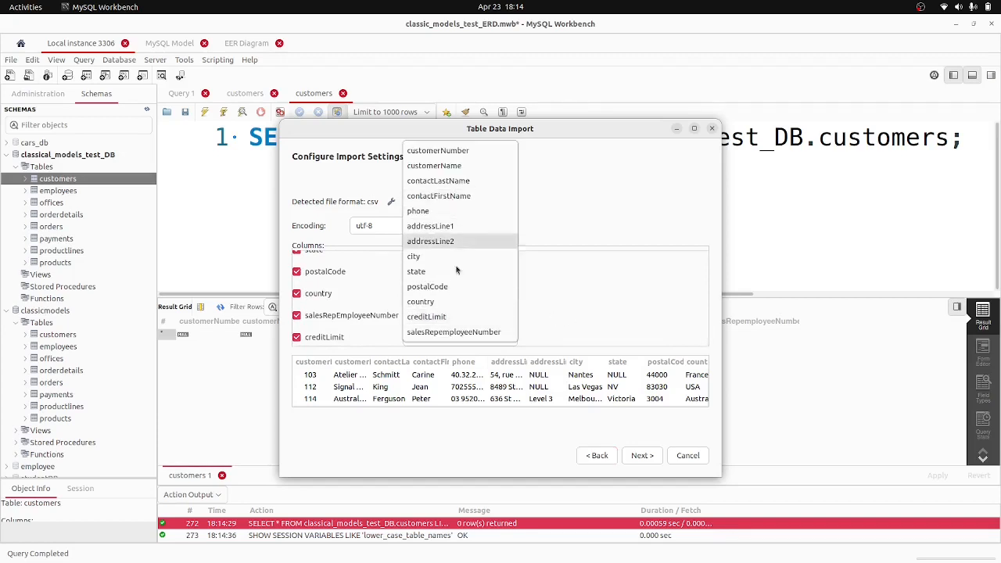
left_click(469, 332)
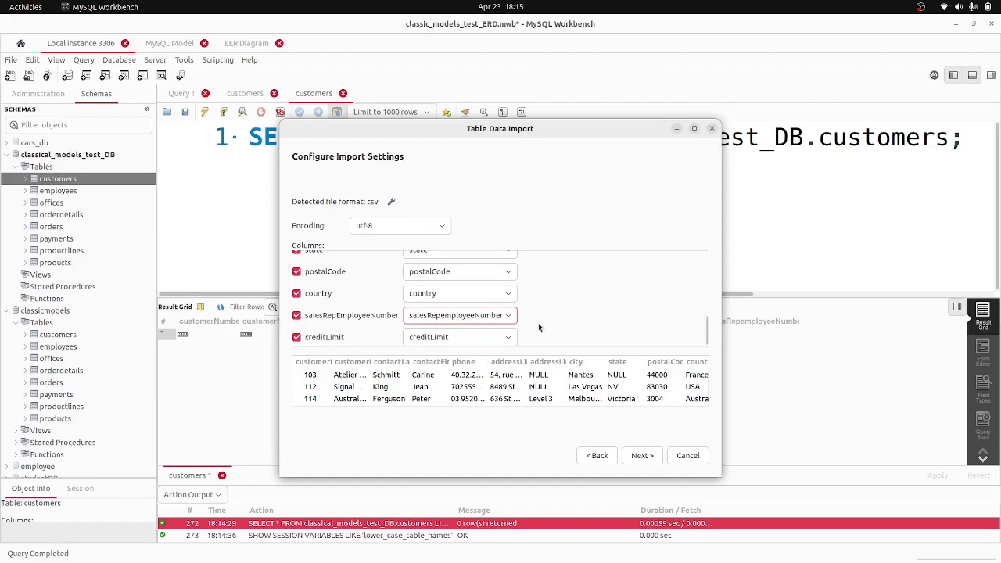
Step: Set the customers import encoding to cp1250 (windows-1250), try to run the import and read its message log
scroll(538, 327, "up", 2)
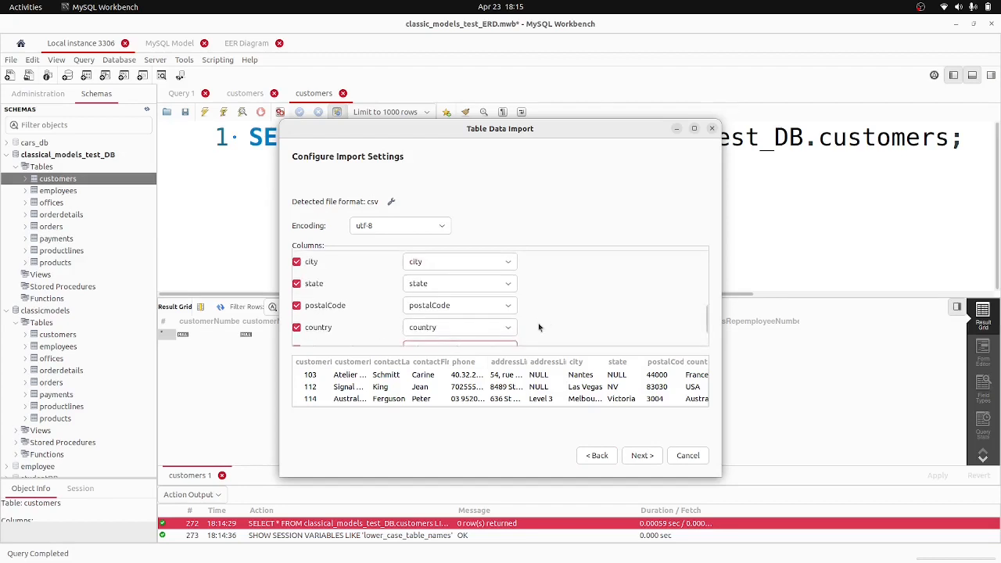
scroll(538, 327, "up", 2)
scroll(538, 327, "up", 2)
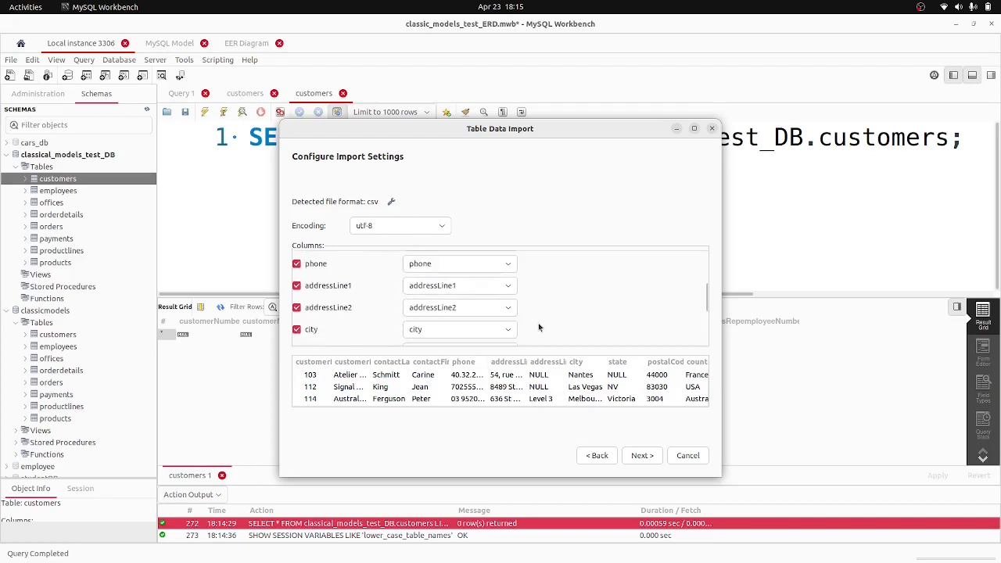
scroll(538, 327, "up", 3)
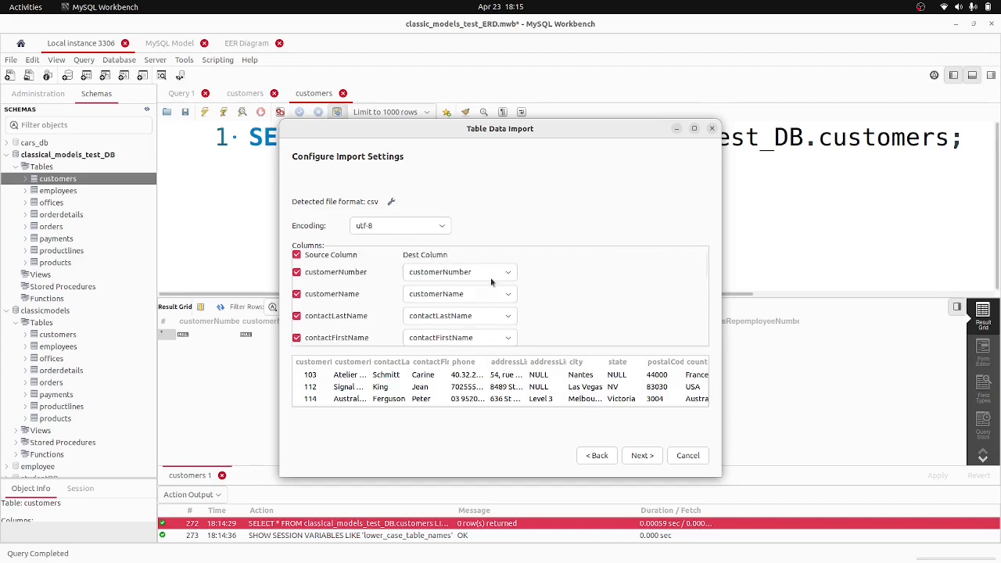
left_click(439, 225)
left_click(426, 182)
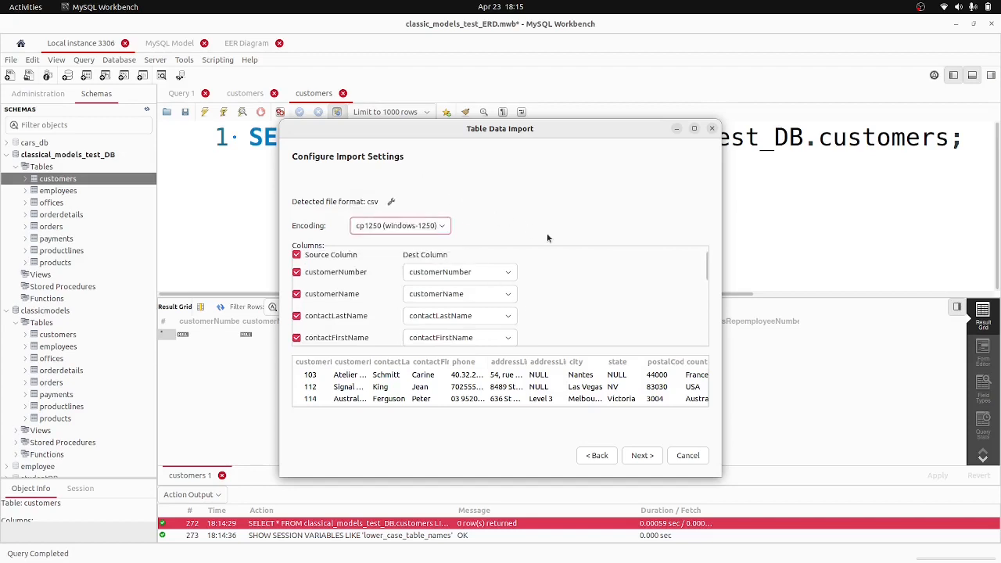
left_click(643, 458)
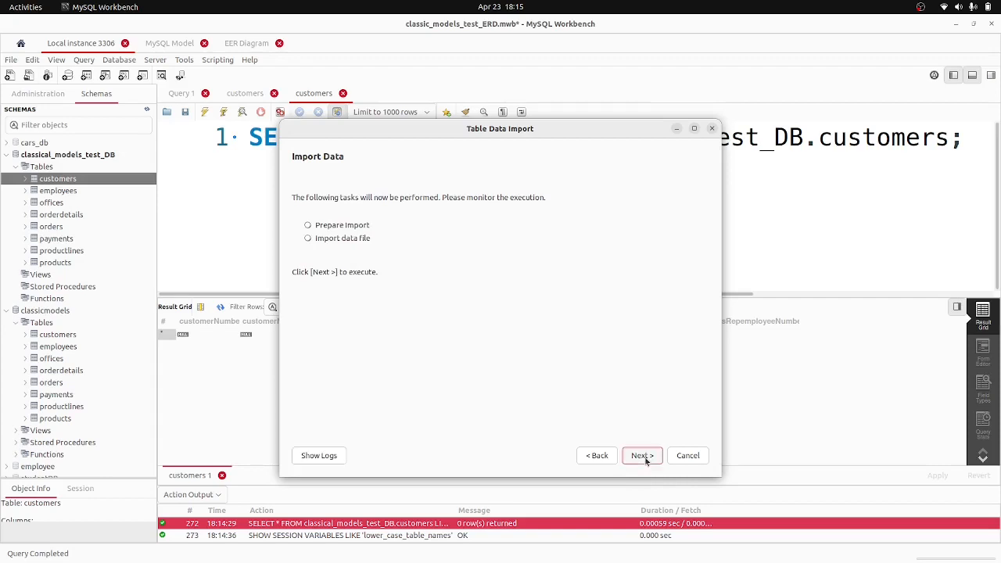
left_click(643, 457)
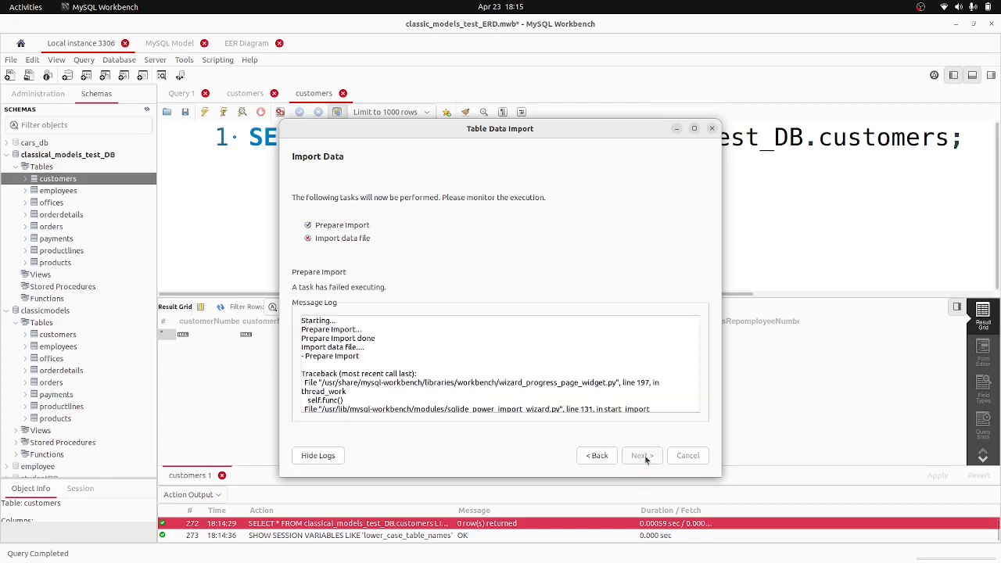
scroll(386, 405, "down", 3)
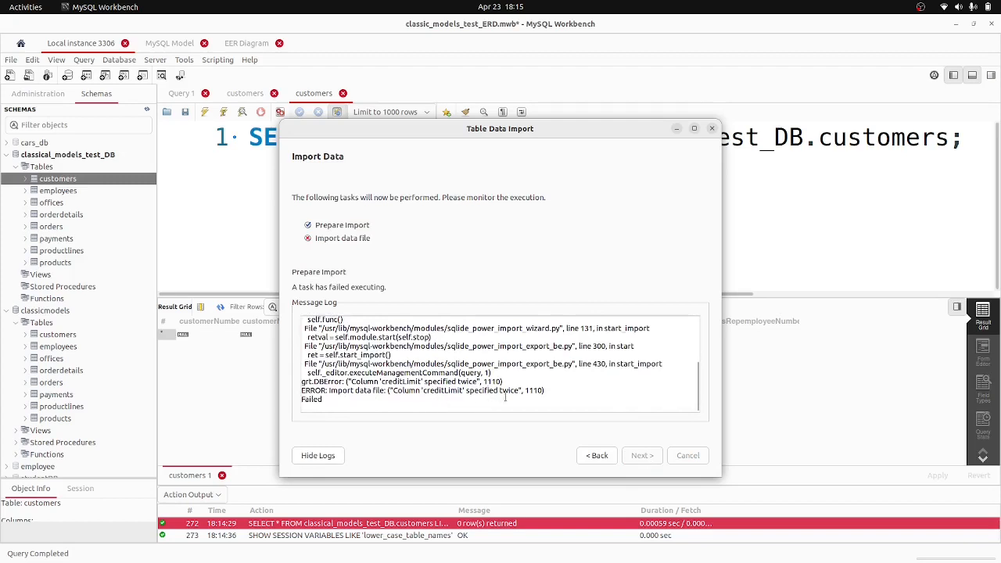
Step: Return to the customers import settings and map the source column salesRepEmployeeNumber to salesRepemployeeNumber again
left_click(597, 455)
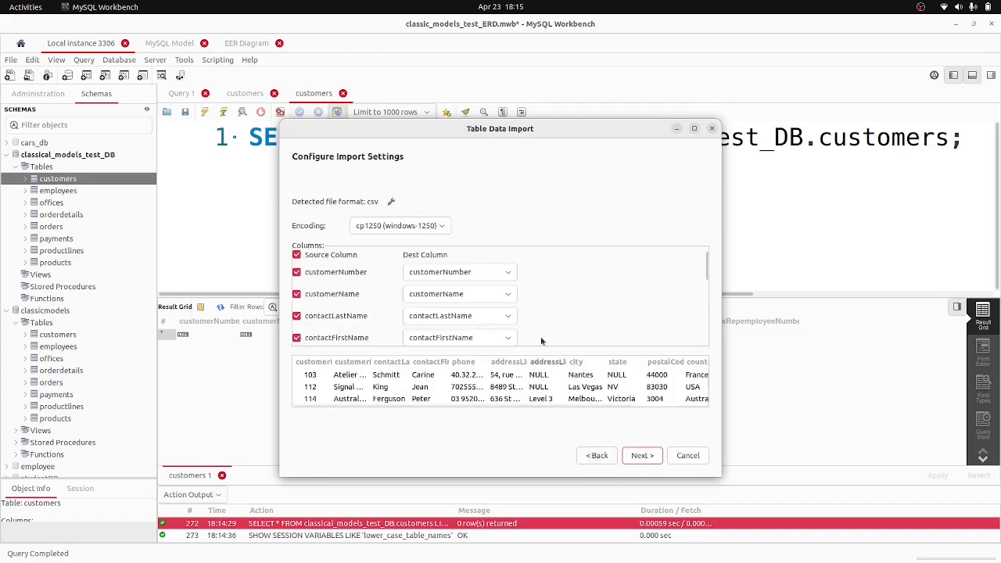
scroll(550, 316, "down", 3)
scroll(550, 316, "down", 5)
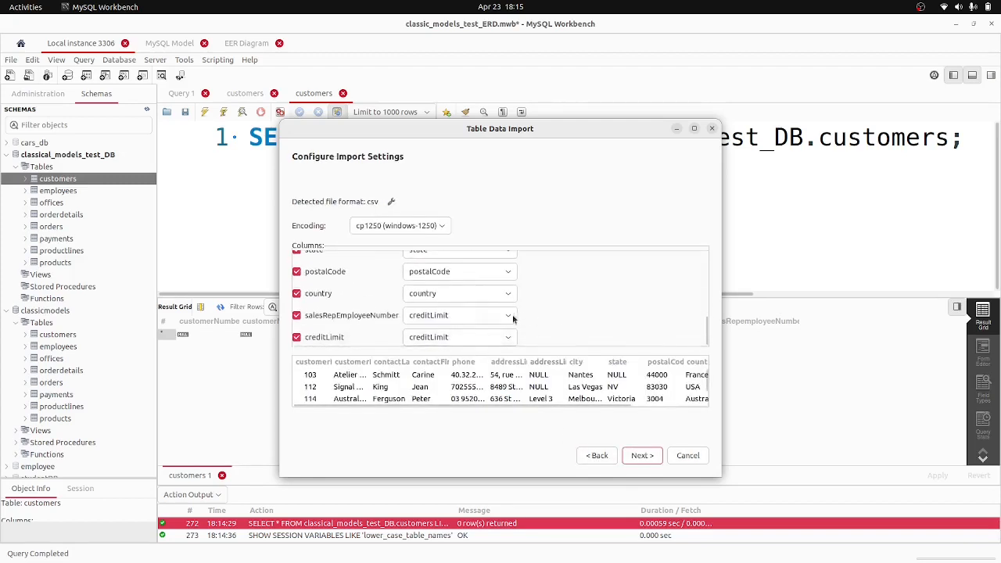
left_click(509, 316)
left_click(506, 331)
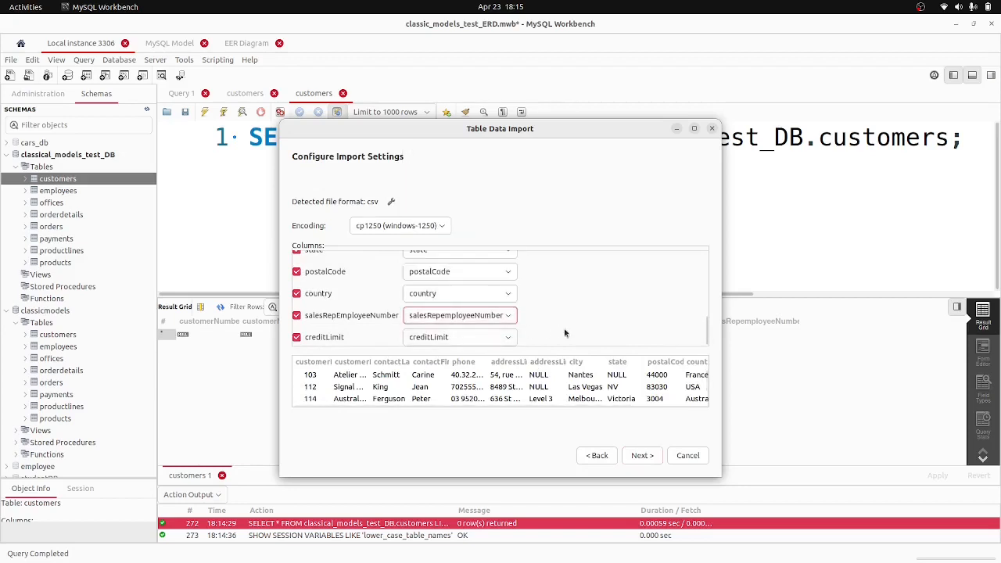
Step: Run the import of customers.csv into classical_models_test_DB.customers and finish the import wizard
left_click(641, 457)
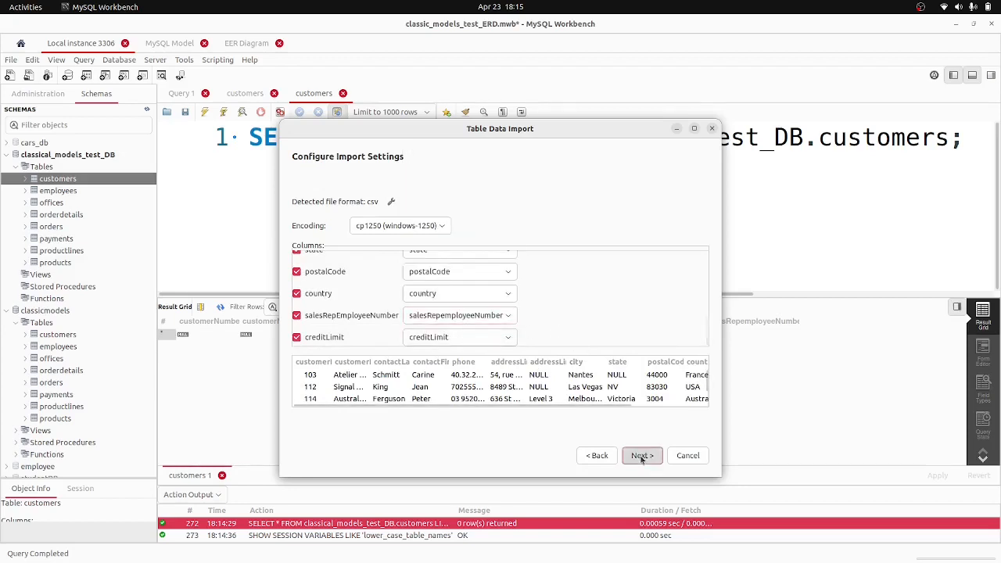
left_click(598, 456)
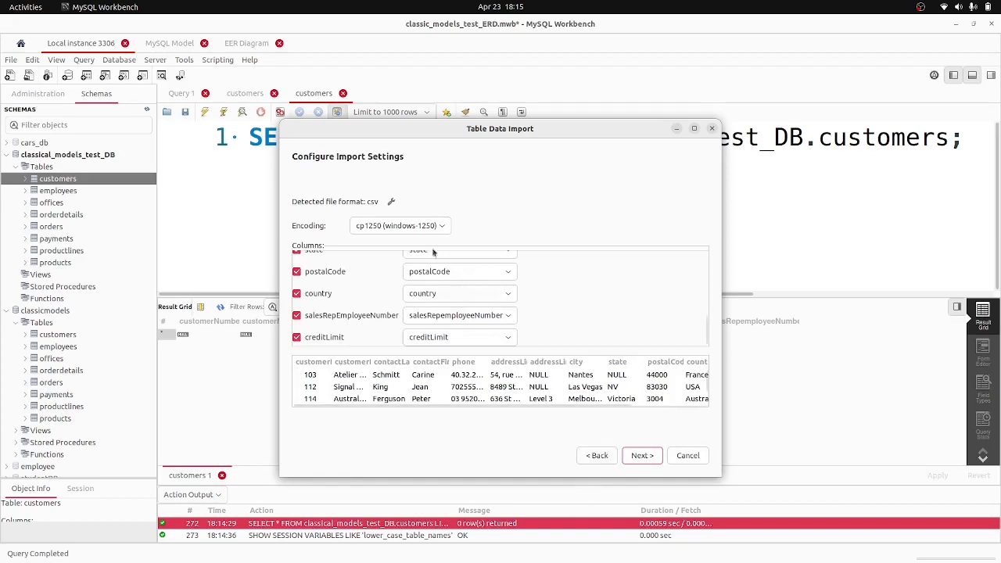
left_click(641, 456)
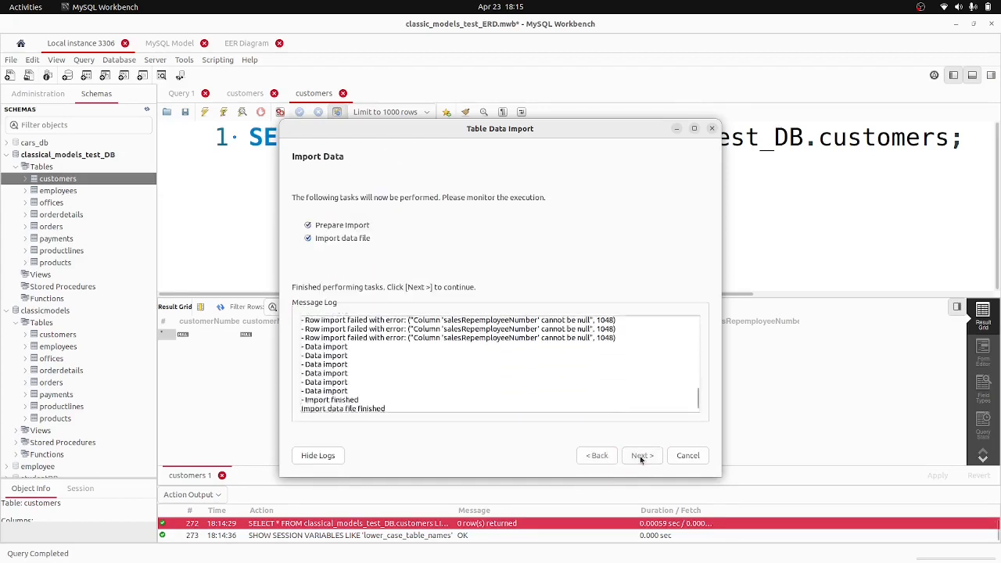
left_click(640, 456)
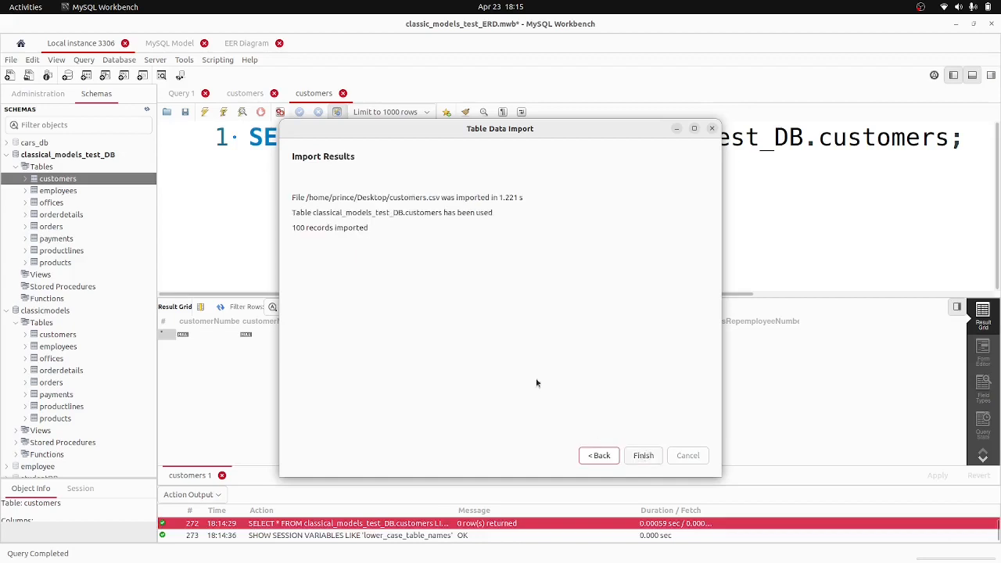
left_click(644, 456)
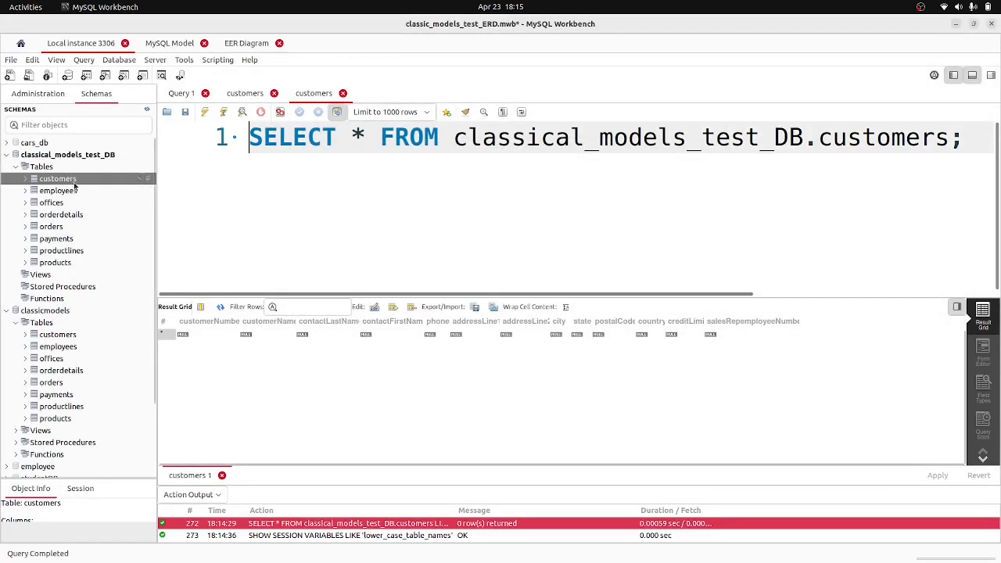
Step: Close the old customers queries, check the imported rows in classical_models_test_DB.customers, and look up the payments table in the EER diagram
left_click(343, 93)
left_click(274, 93)
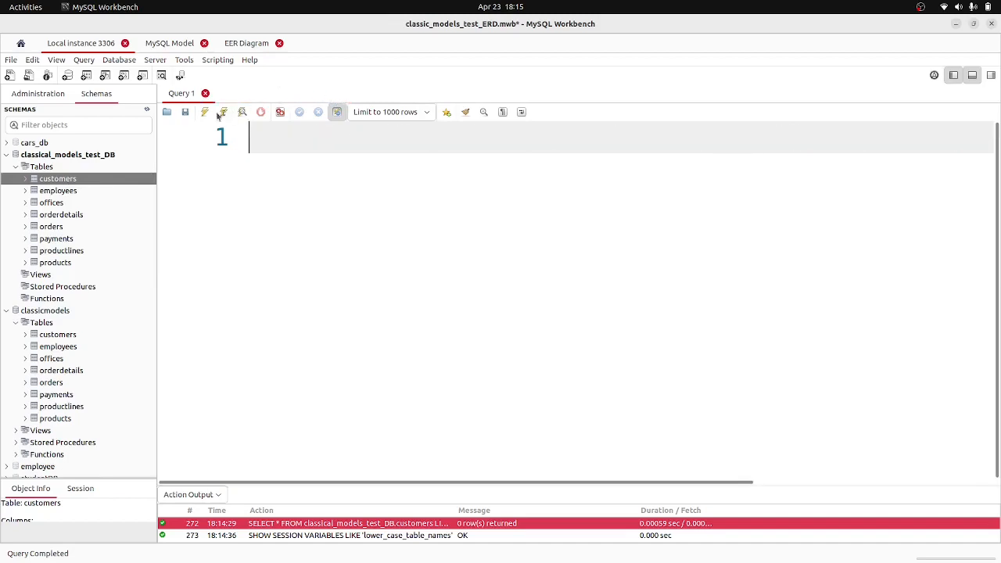
left_click(148, 178)
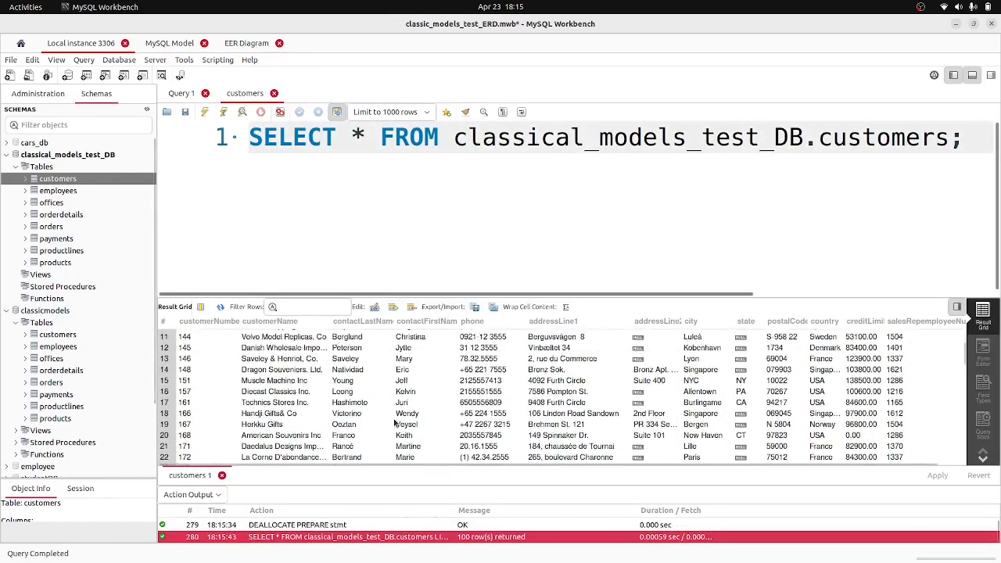
left_click(274, 93)
left_click(238, 43)
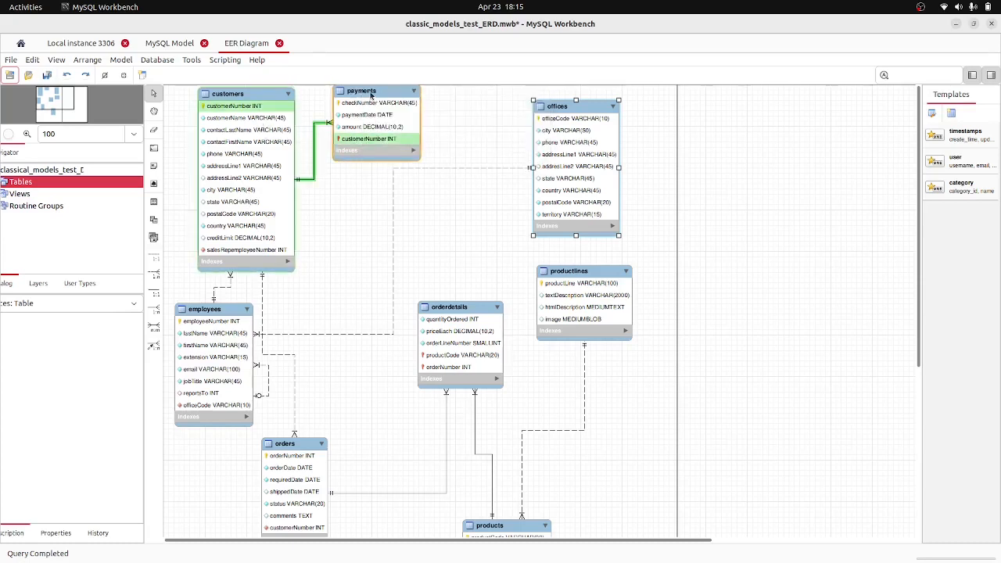
left_click(70, 43)
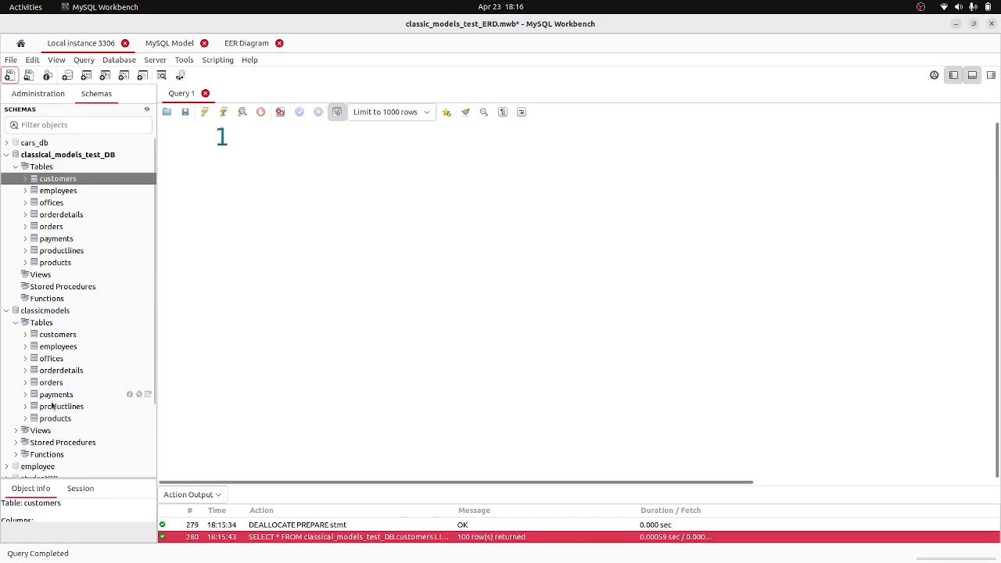
Step: Query all rows of the classicmodels payments table, export them as payments.csv to the Desktop, and close the query
left_click(147, 394)
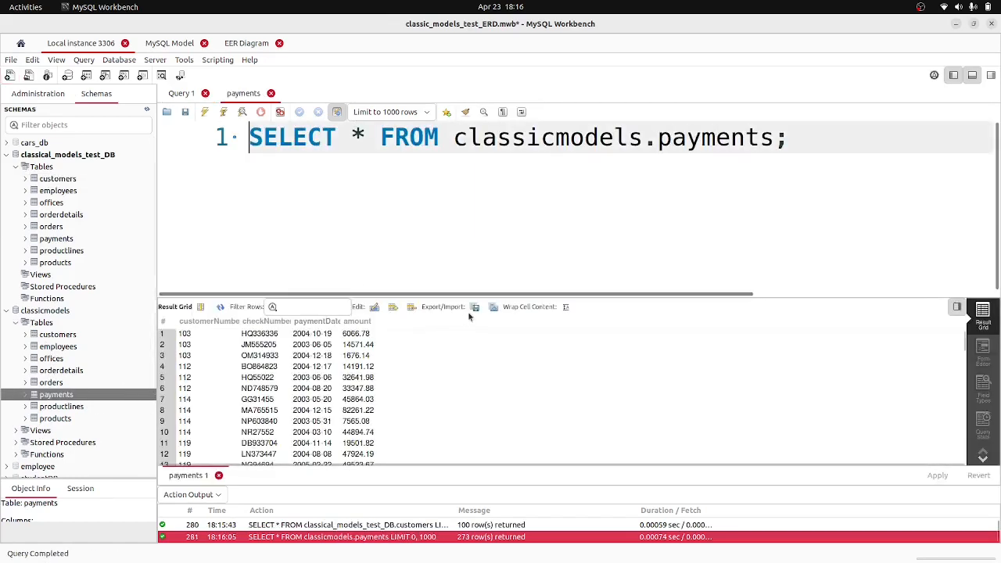
left_click(474, 309)
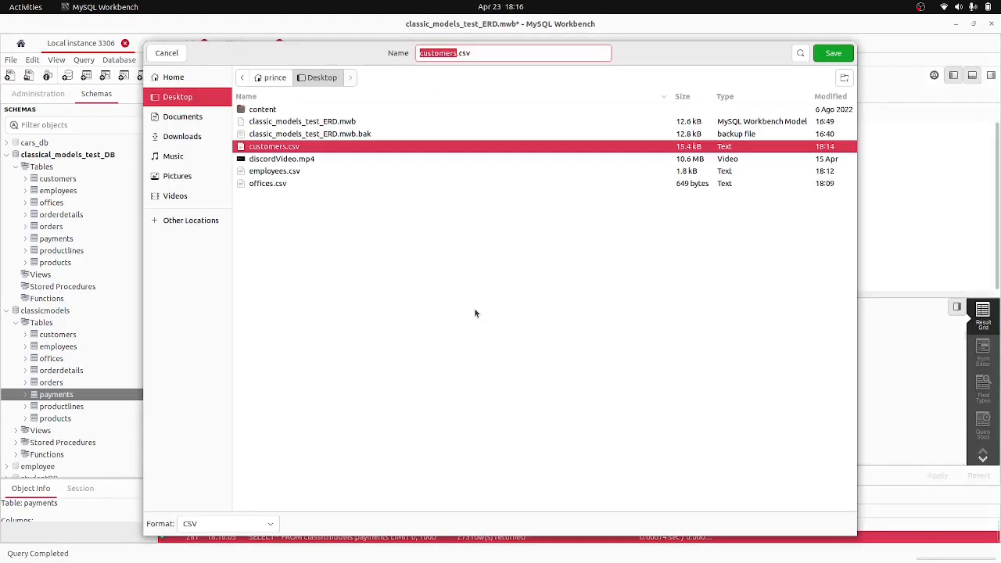
type("payem")
key("BackSpace")
key("BackSpace")
type("m")
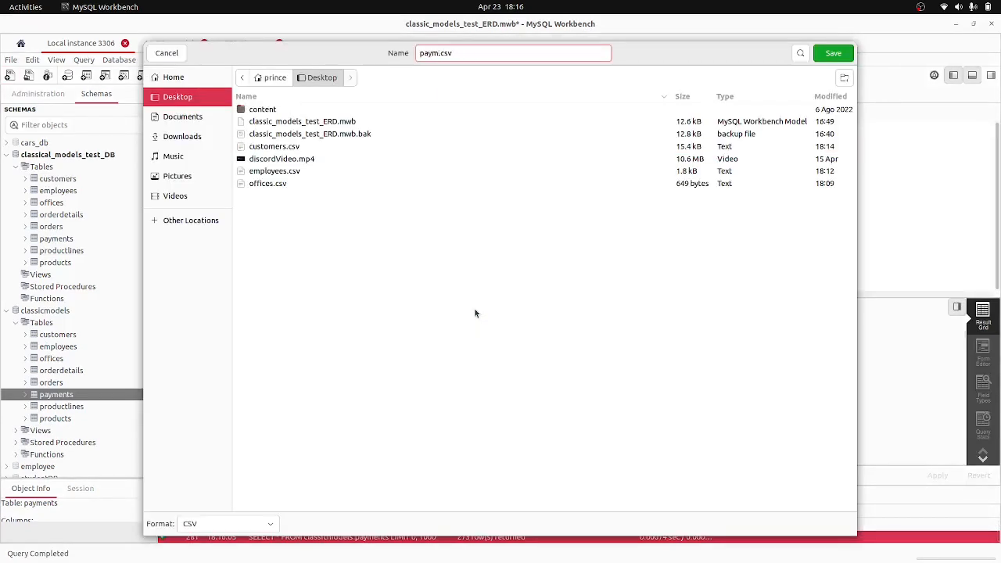
type("ents")
key("Return")
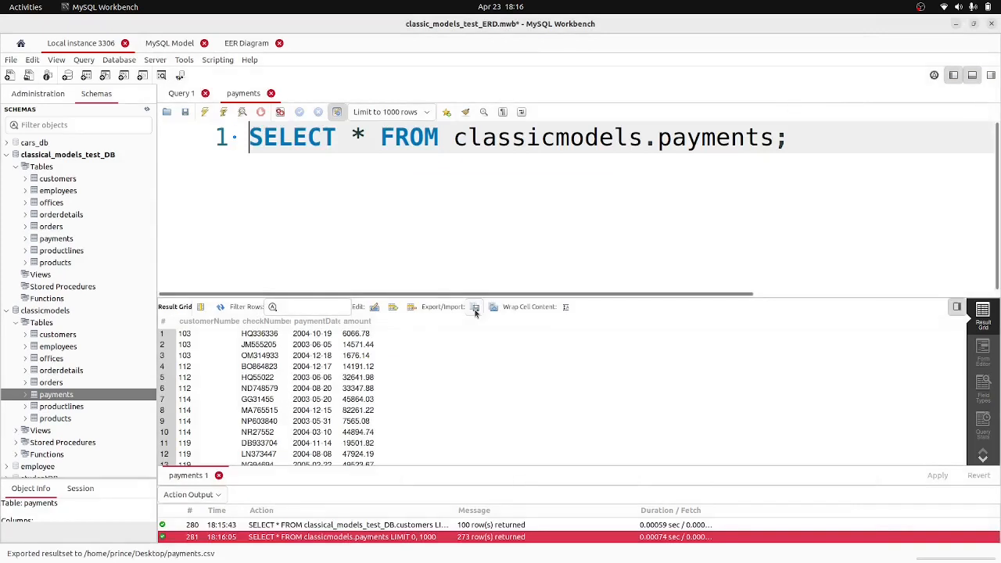
left_click(270, 93)
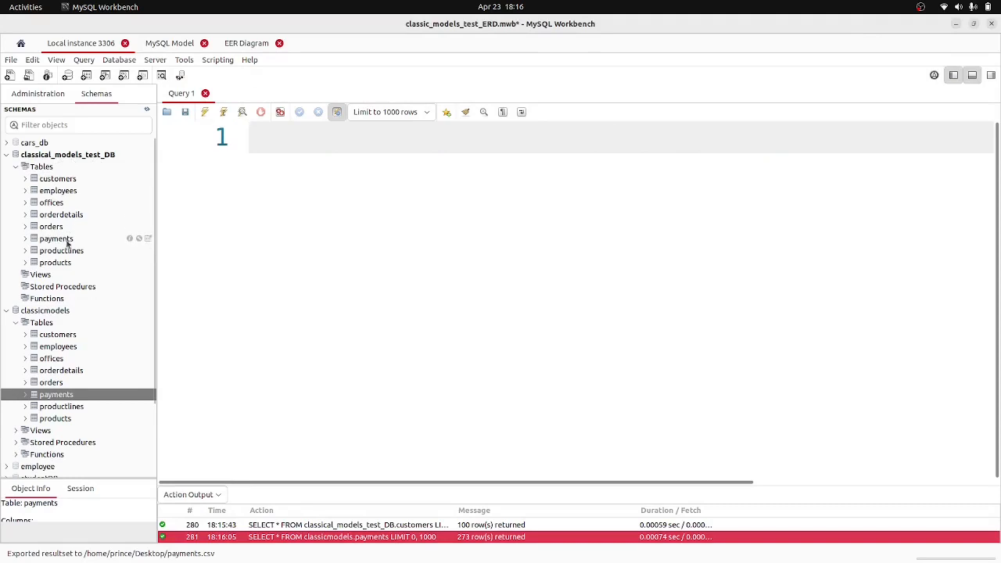
Step: Query the payments table of classical_models_test_DB and choose payments.csv from the Desktop as the file to import
left_click(147, 239)
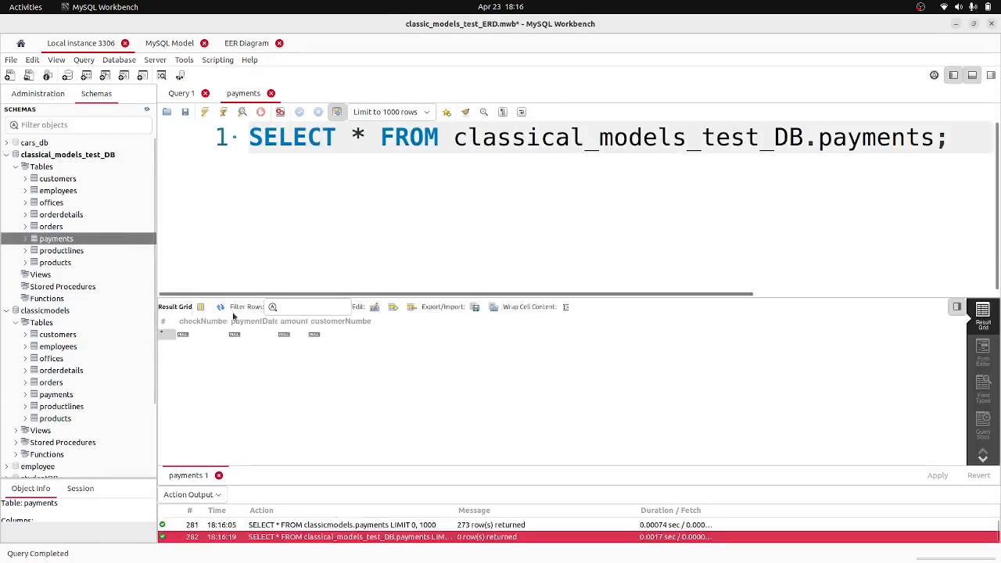
left_click(492, 306)
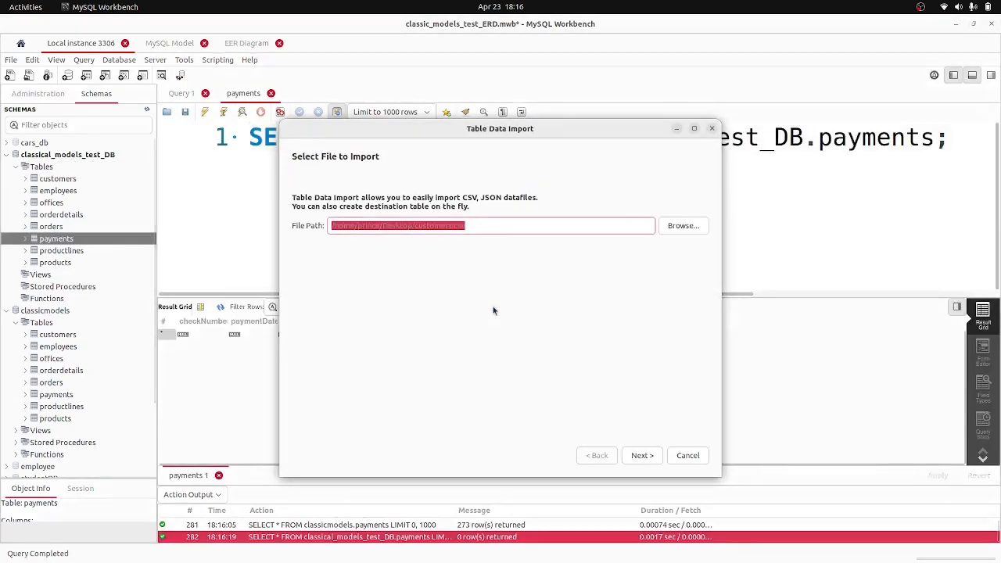
left_click(683, 226)
left_click(274, 160)
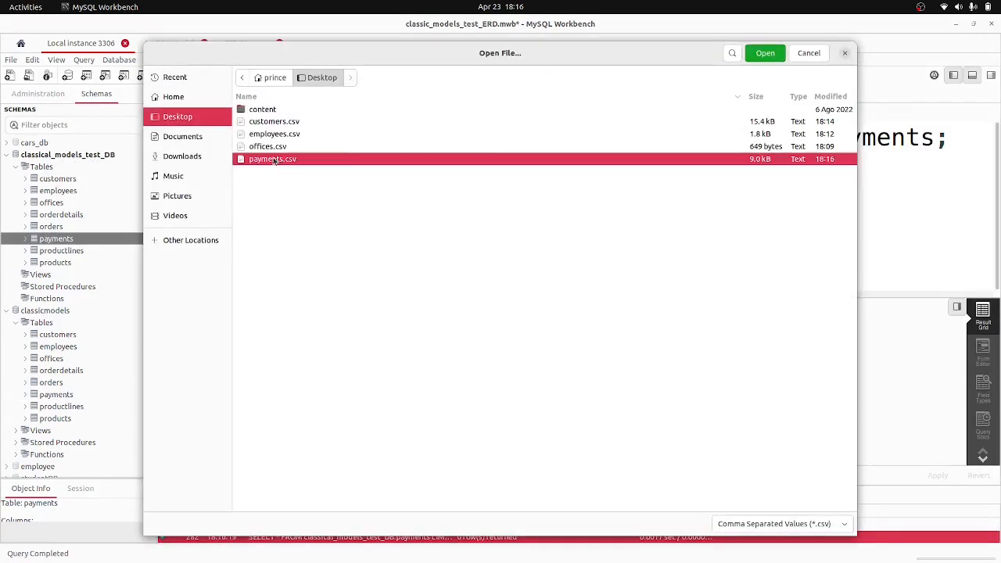
left_click(762, 53)
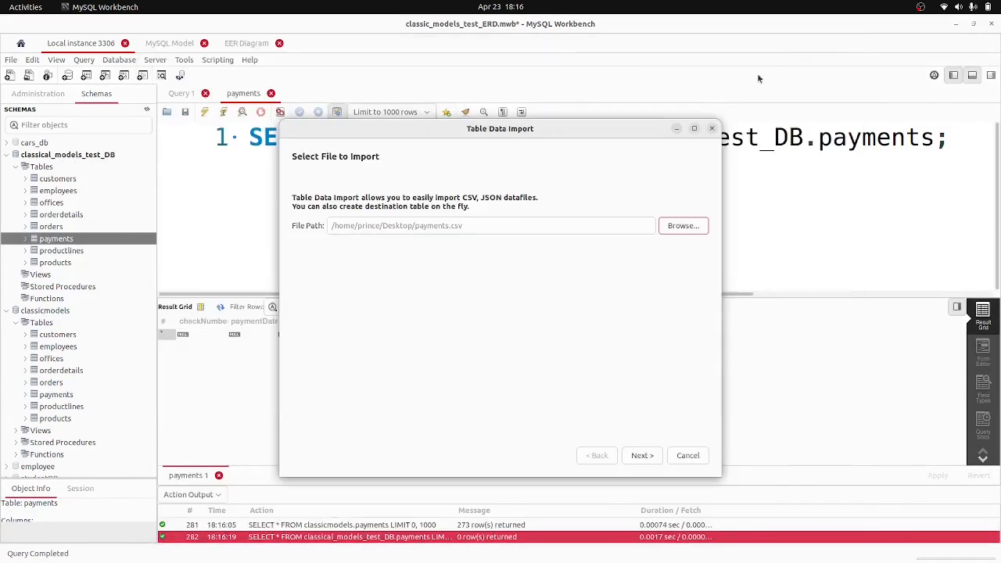
left_click(643, 455)
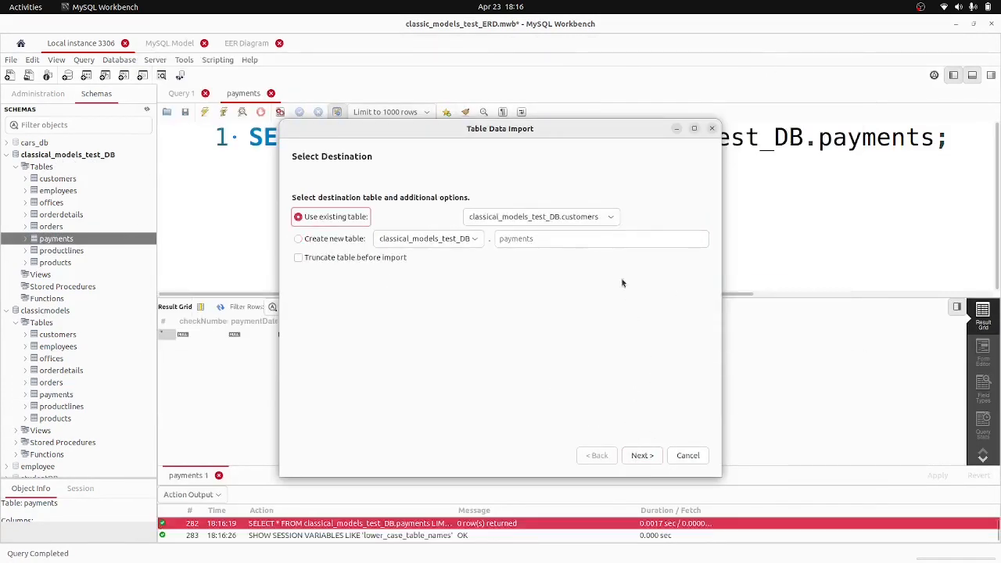
Step: Set the existing table classical_models_test_DB.payments as the import destination
left_click(610, 219)
left_click(608, 218)
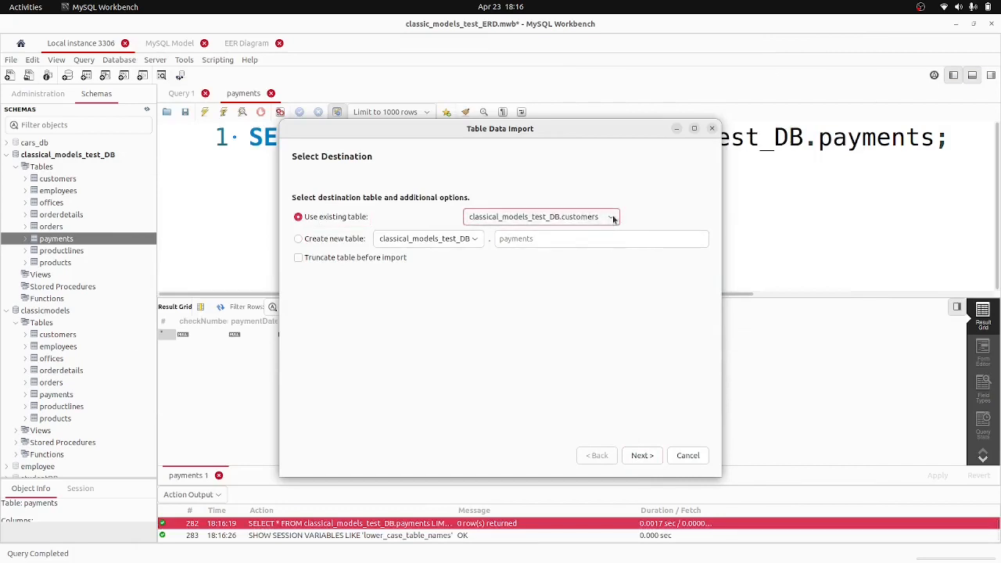
left_click(613, 219)
left_click(580, 300)
left_click(642, 455)
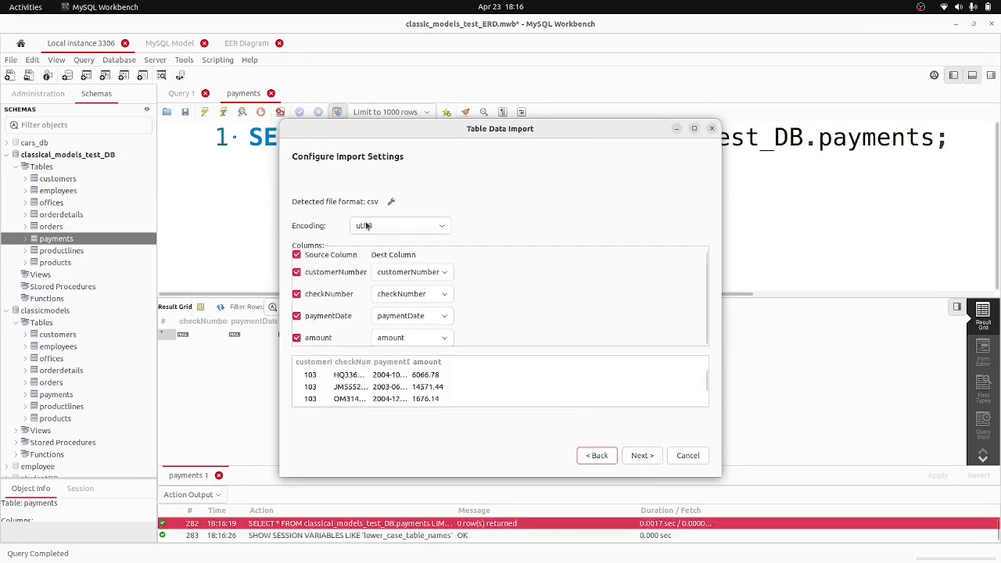
Step: Set the payments import encoding to cp1250 (windows-1250), then run the import and finish the wizard
left_click(403, 226)
left_click(395, 182)
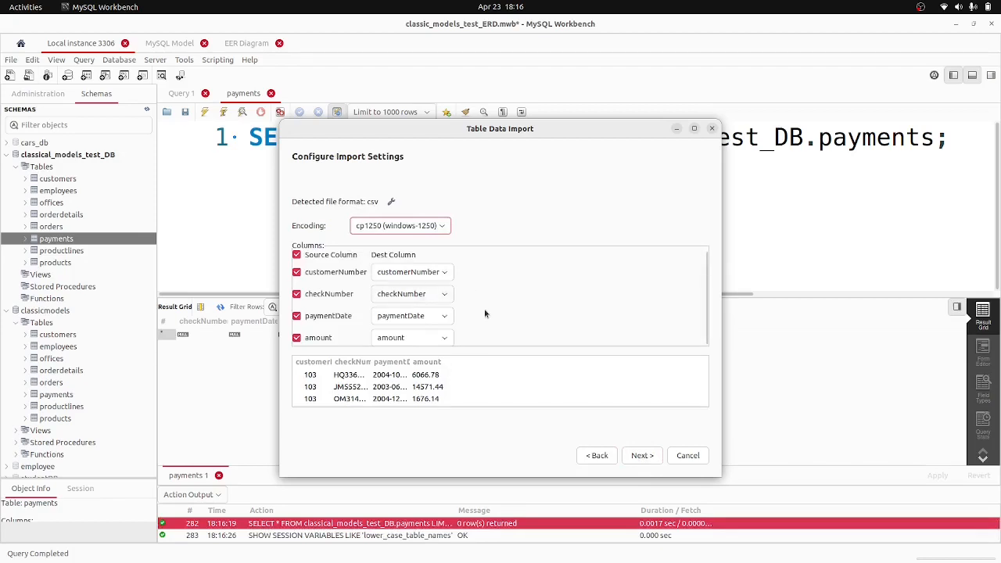
left_click(642, 455)
left_click(642, 457)
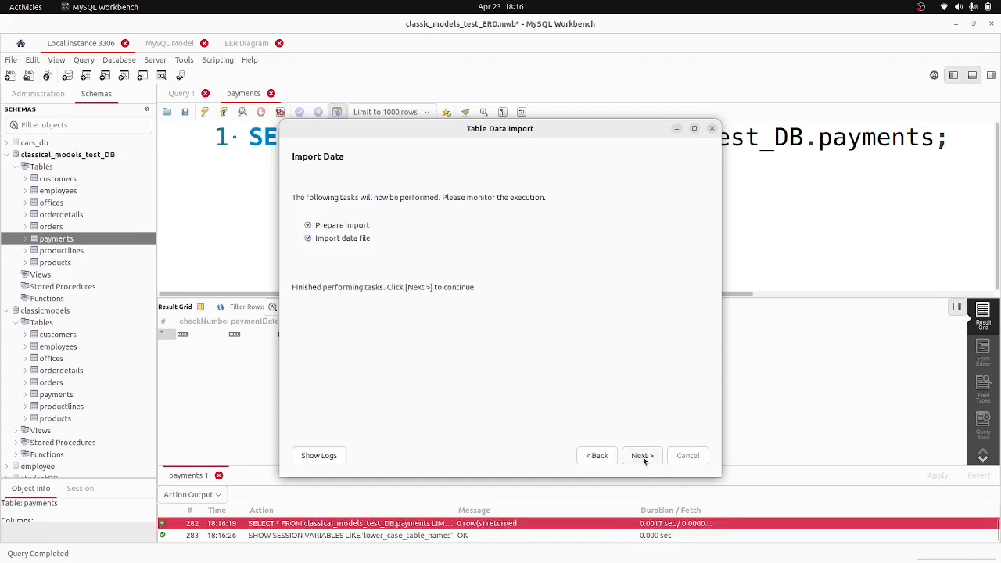
left_click(642, 457)
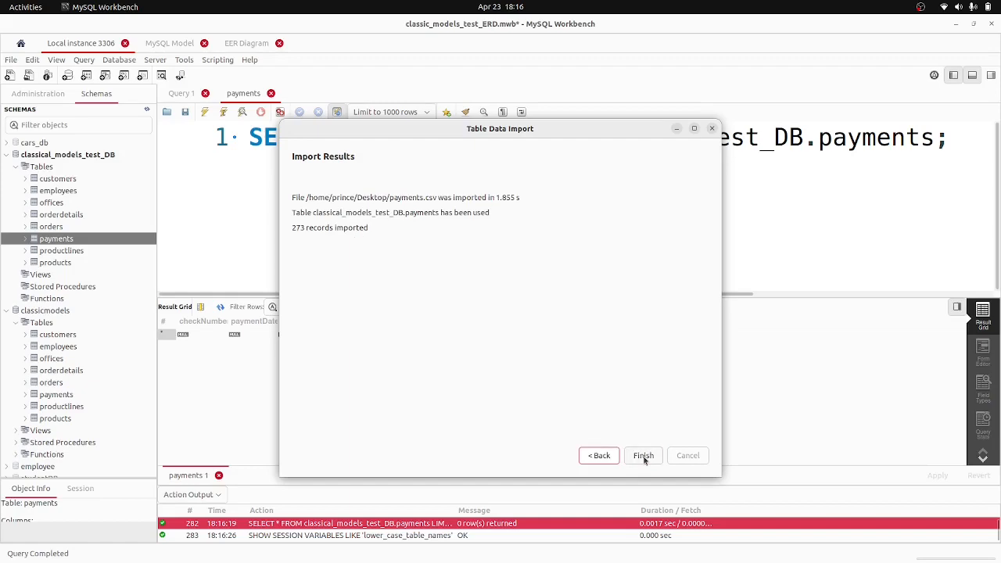
left_click(643, 456)
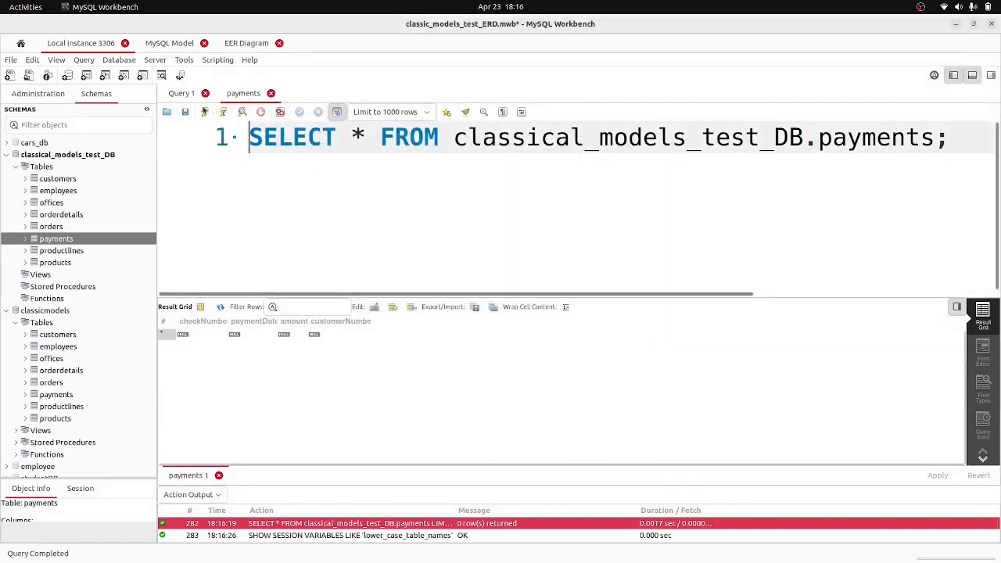
Step: Rerun the classical_models_test_DB payments query, look through the imported rows, and close the query
left_click(205, 112)
scroll(264, 381, "down", 8)
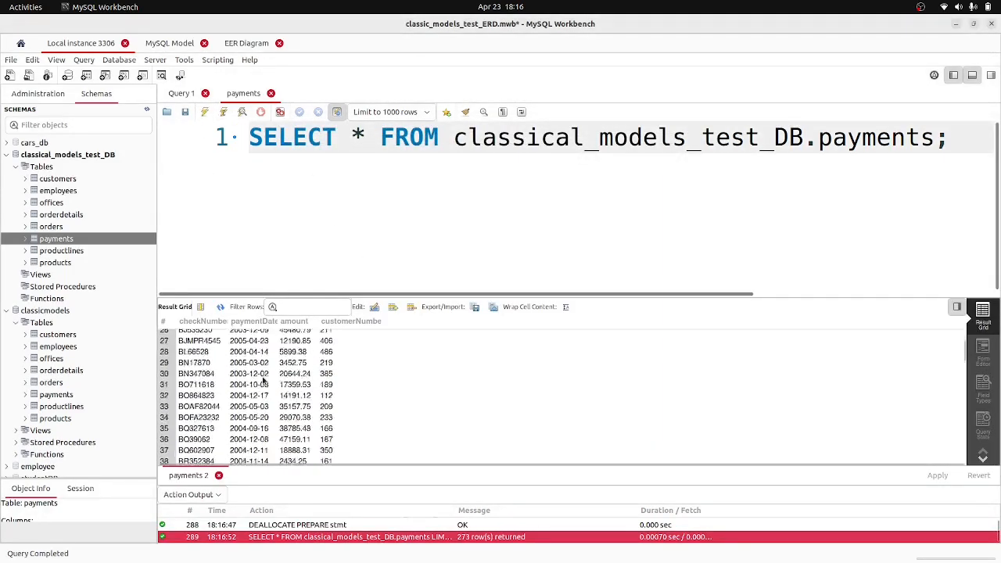
scroll(263, 380, "down", 5)
scroll(260, 376, "up", 5)
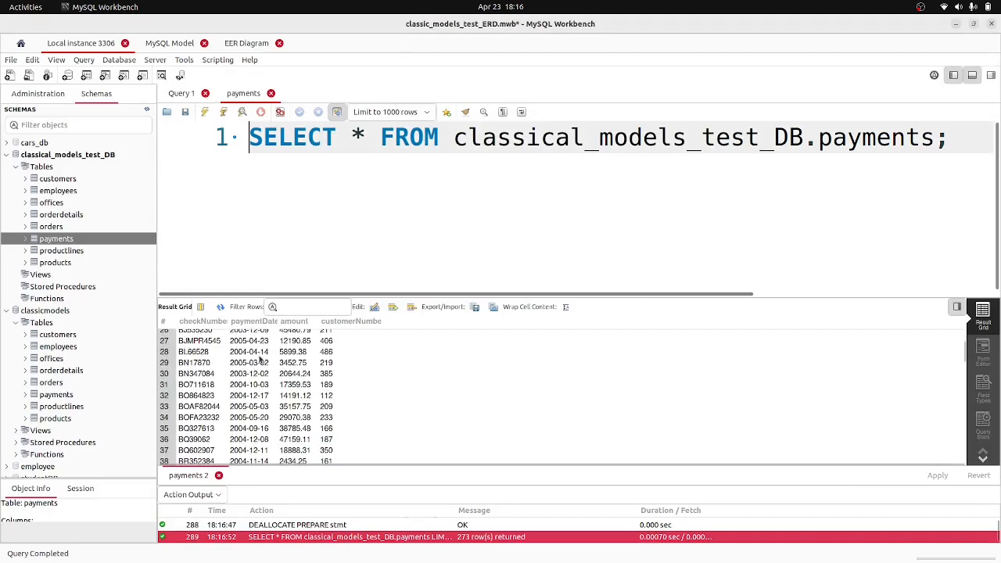
left_click(271, 93)
Step: Check the table relationships in the EER diagram to pick the next table to import, and return to the local instance
left_click(247, 46)
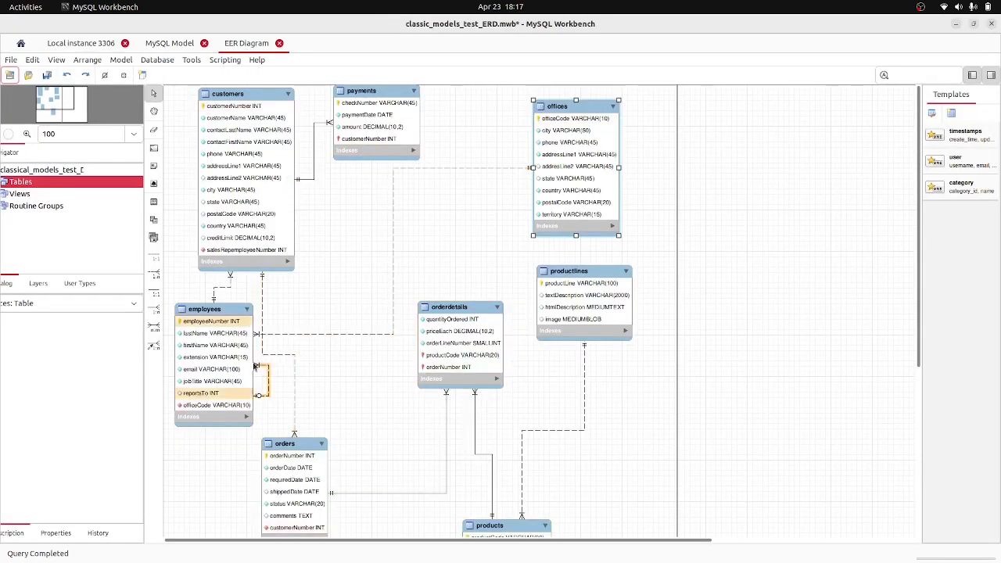
scroll(574, 296, "down", 1)
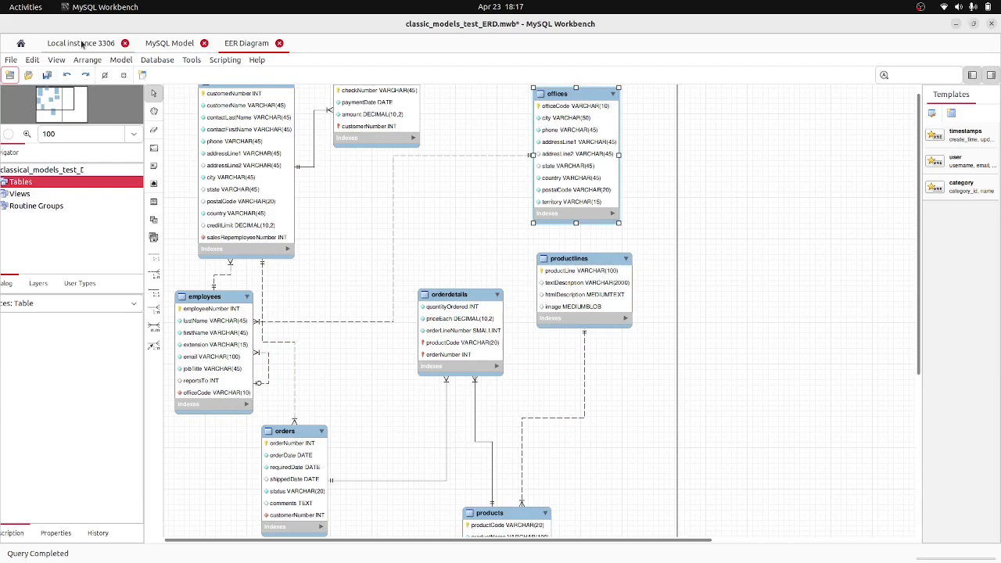
left_click(81, 44)
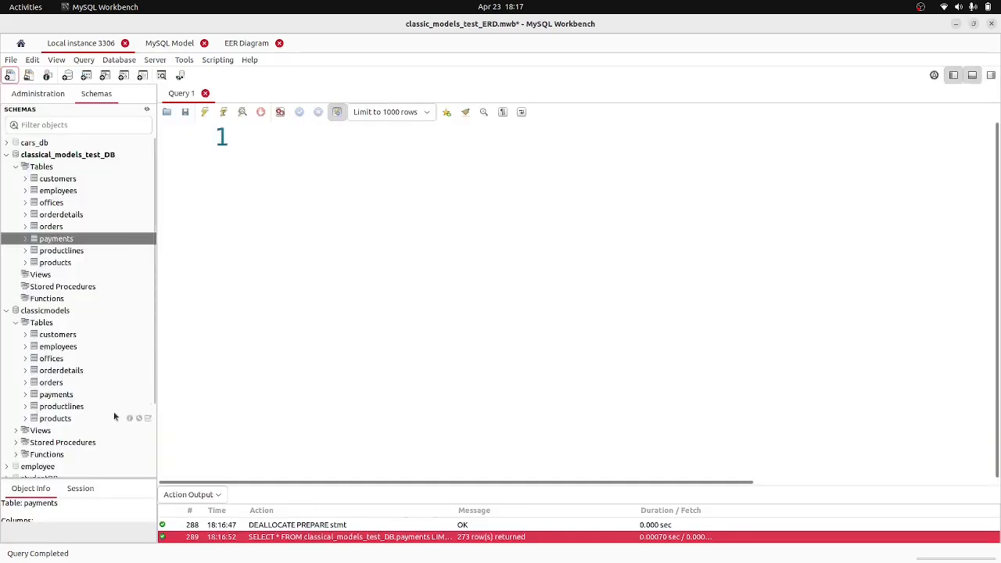
Step: Query all rows of the classicmodels productlines table, export them as productLines.csv to the Desktop, and close the query
left_click(150, 407)
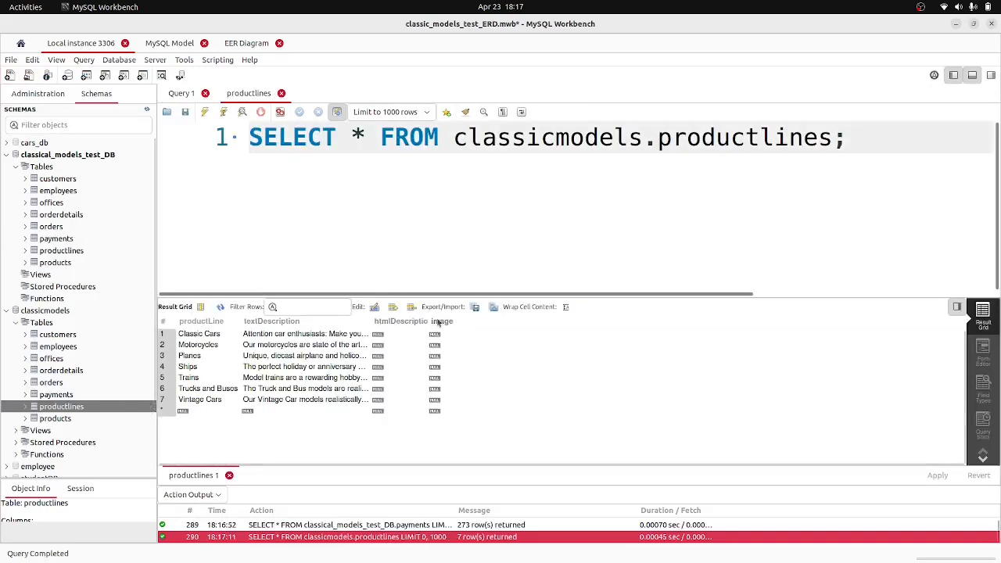
left_click(476, 308)
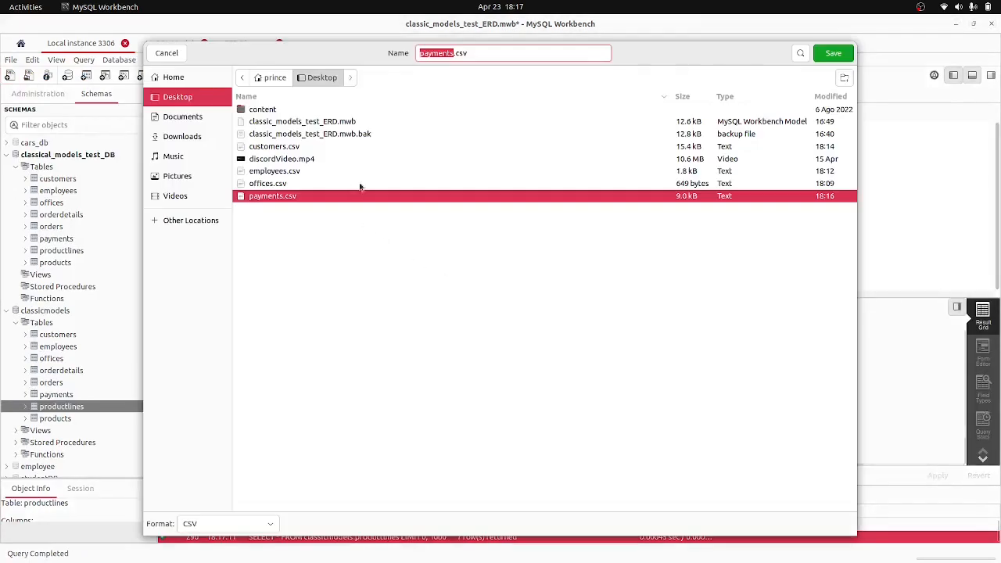
type("productLine")
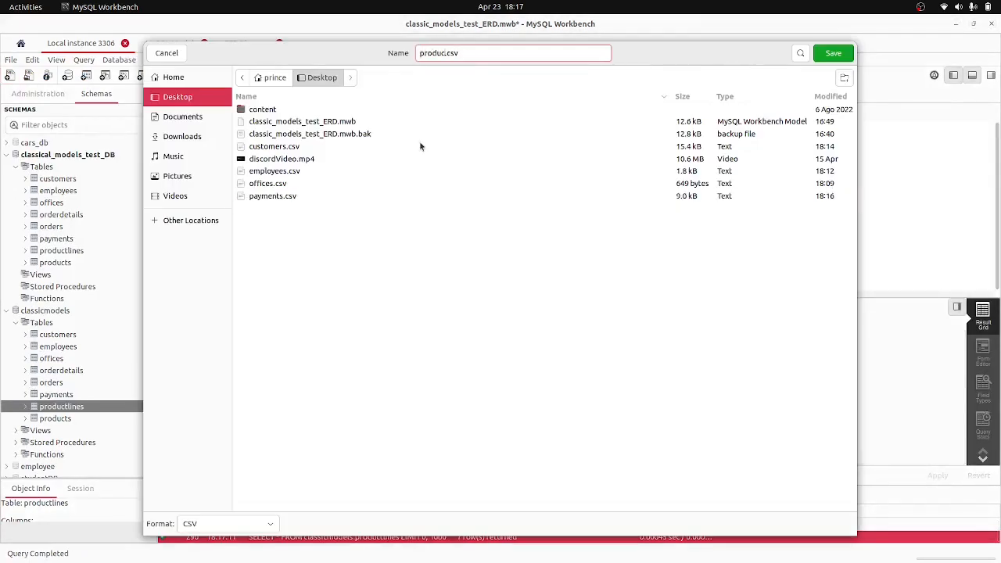
type("s")
key("Return")
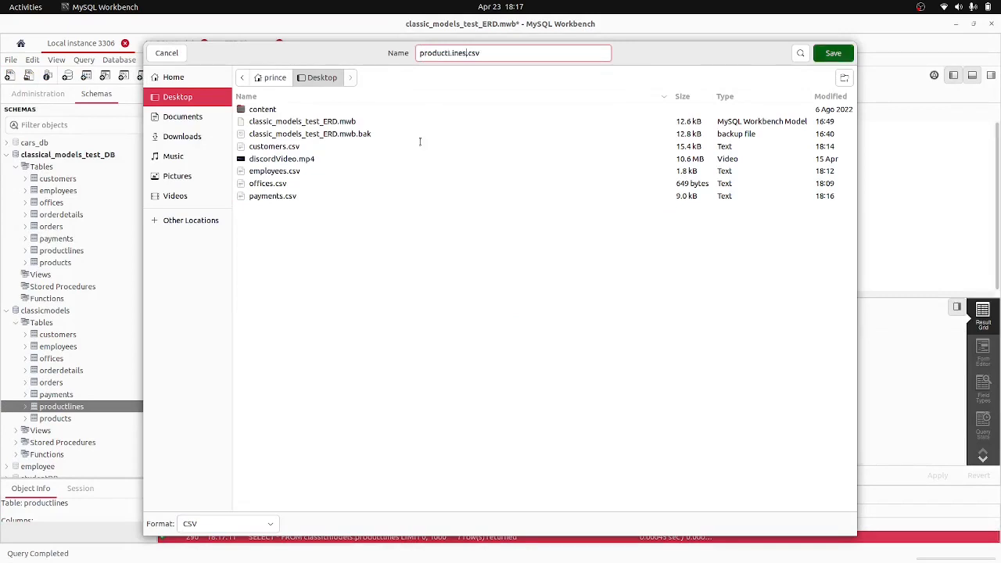
left_click(280, 93)
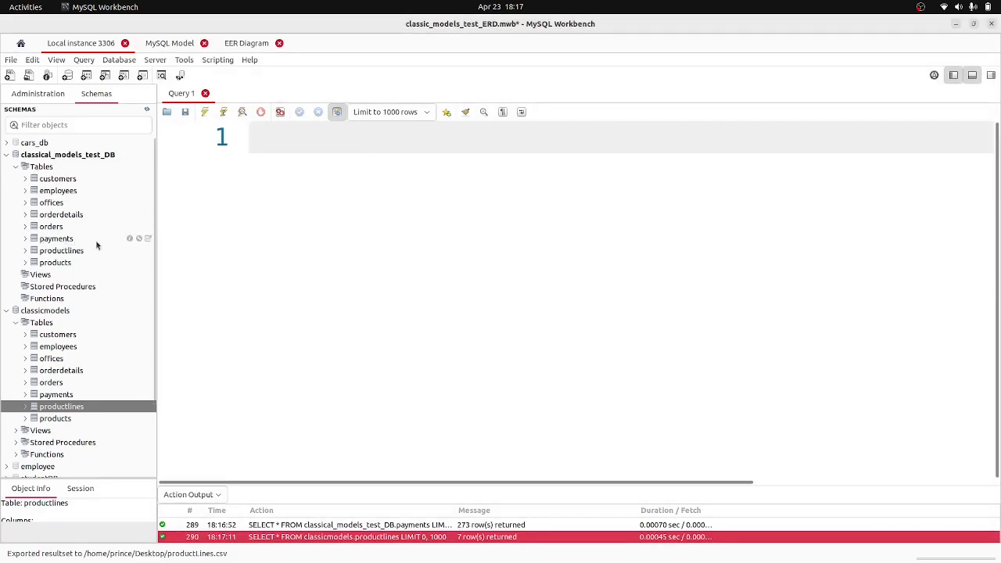
Step: Query the productlines table of classical_models_test_DB and choose productLines.csv from the Desktop as the file to import
left_click(148, 250)
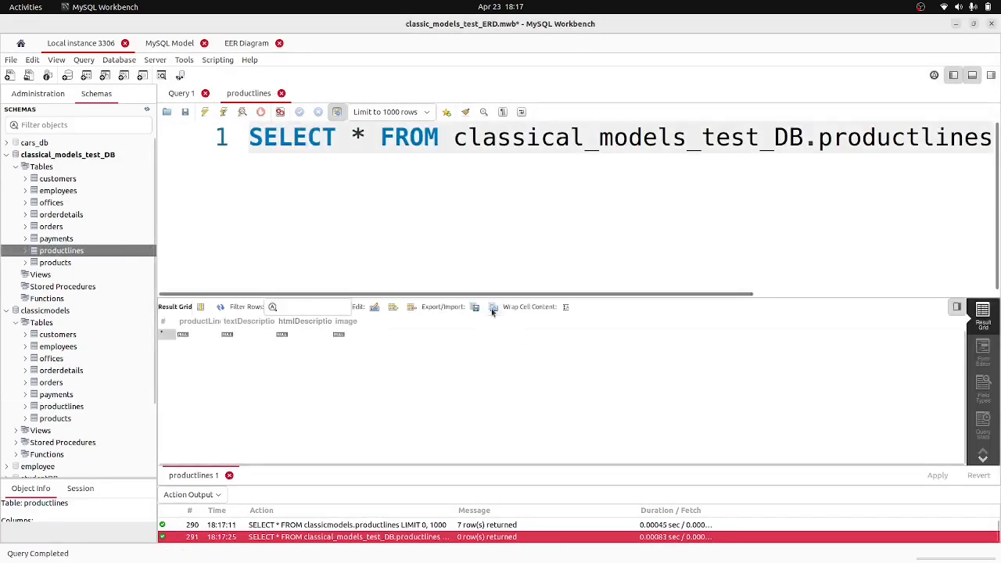
left_click(492, 310)
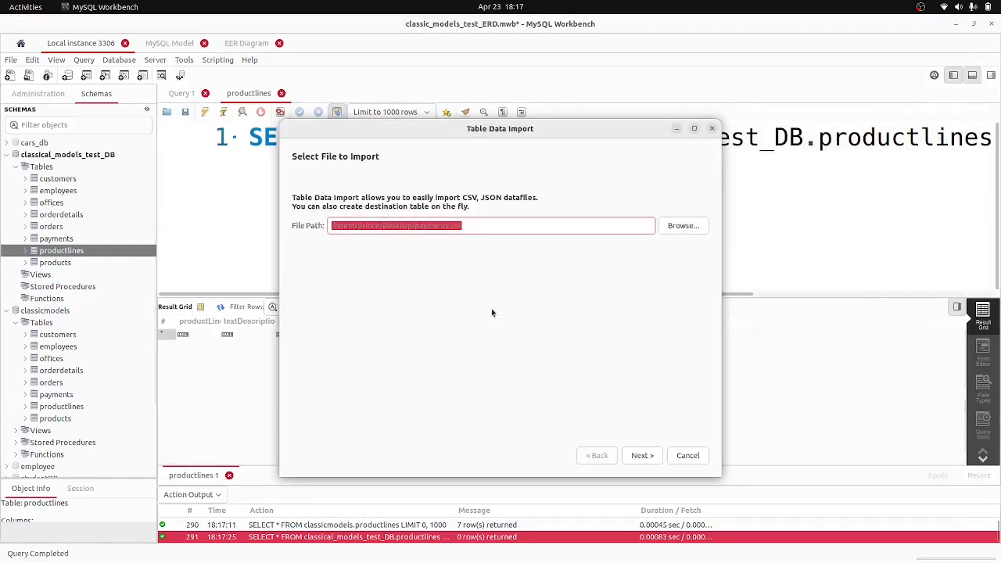
left_click(682, 226)
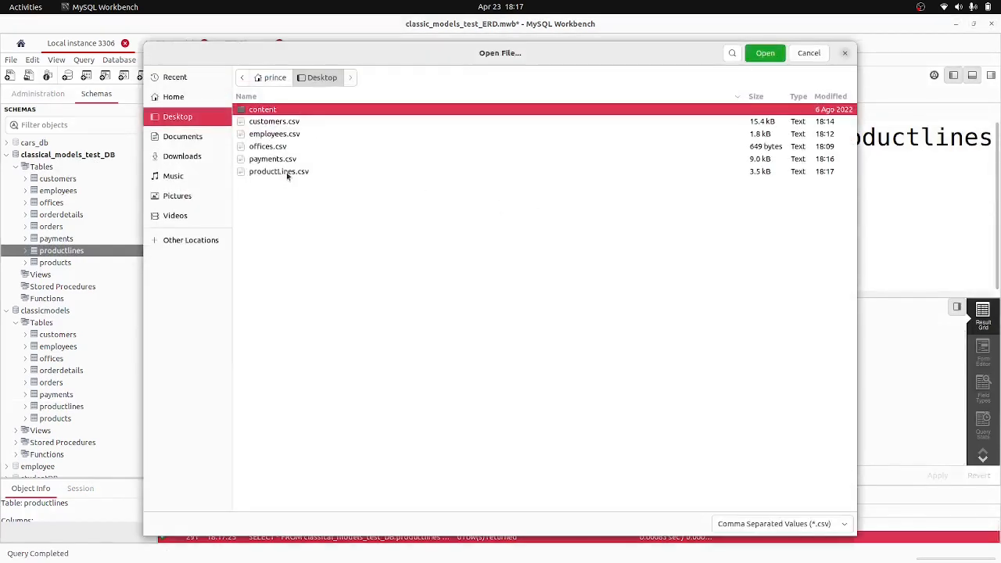
left_click(287, 176)
left_click(758, 56)
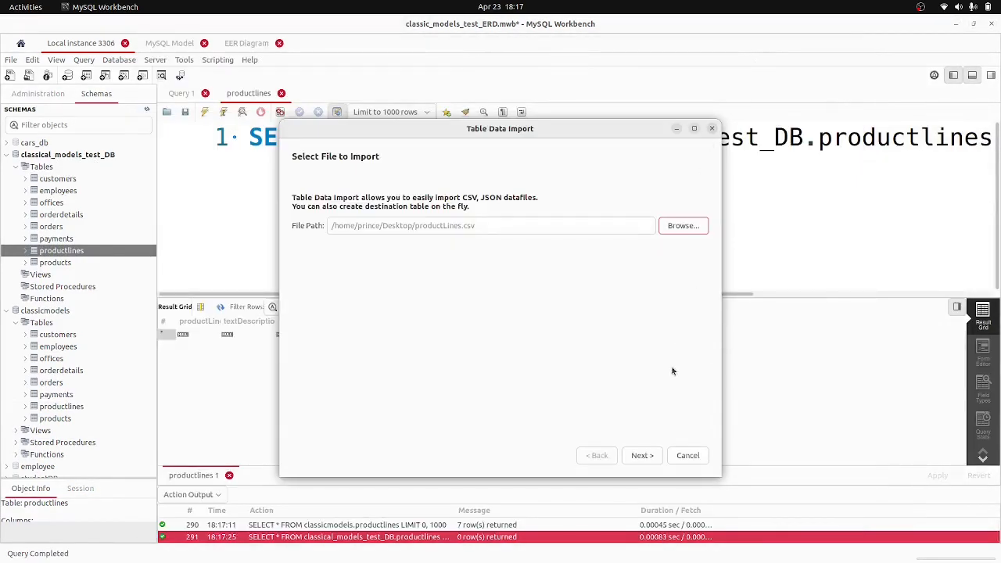
Step: Set the existing table classical_models_test_DB.productlines as the import destination and the encoding to cp1250 (windows-1250)
left_click(642, 456)
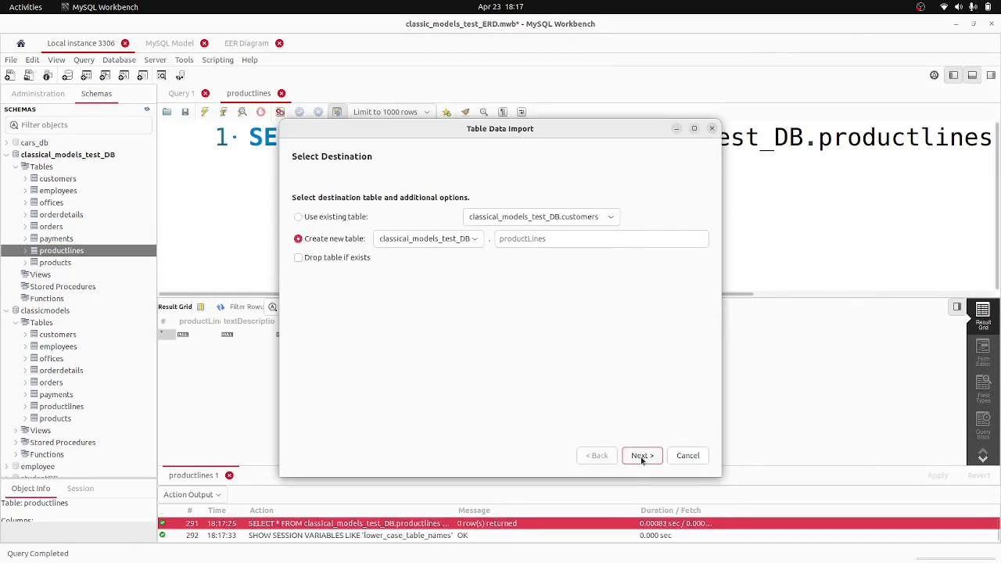
left_click(298, 217)
left_click(548, 216)
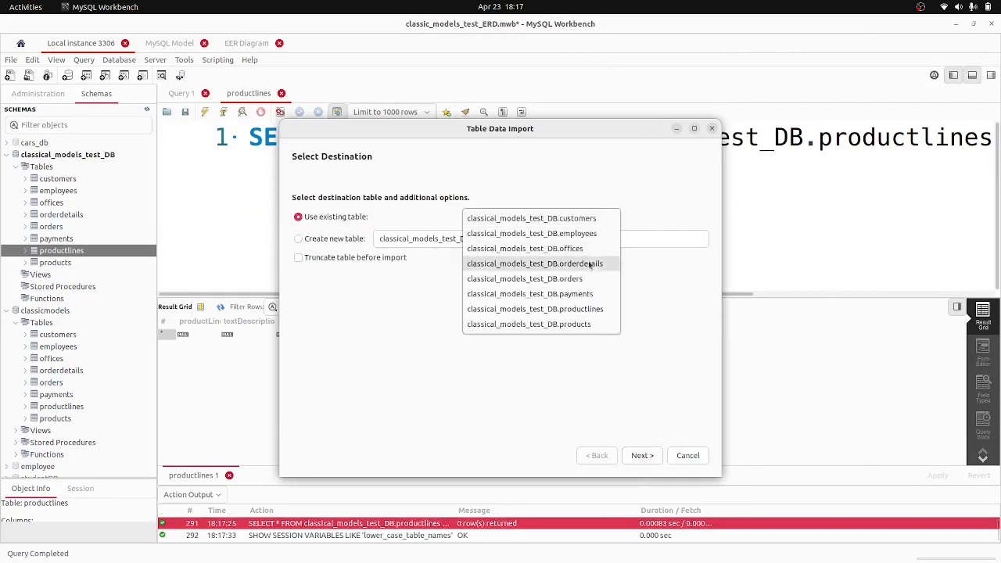
left_click(595, 309)
left_click(642, 456)
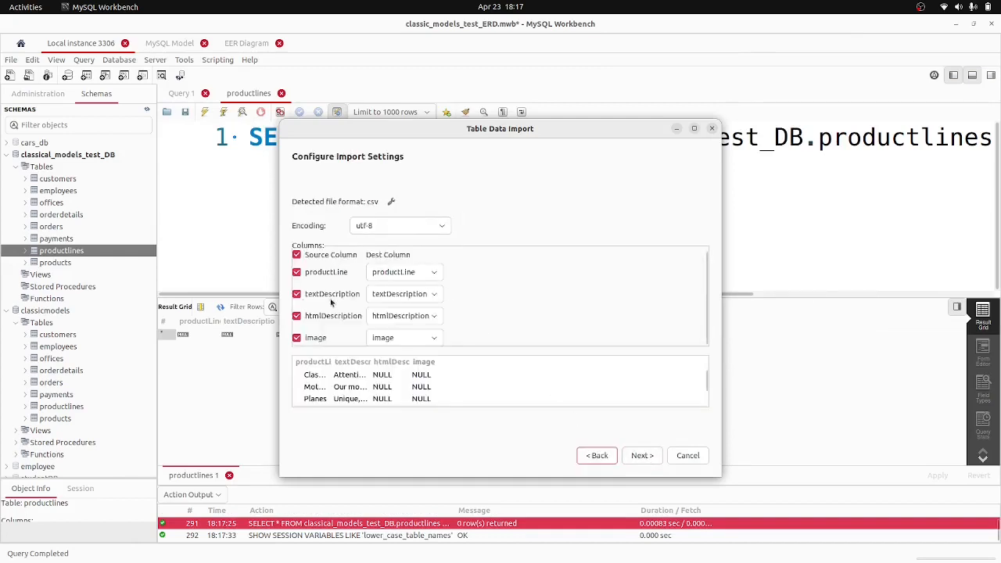
left_click(405, 226)
left_click(395, 181)
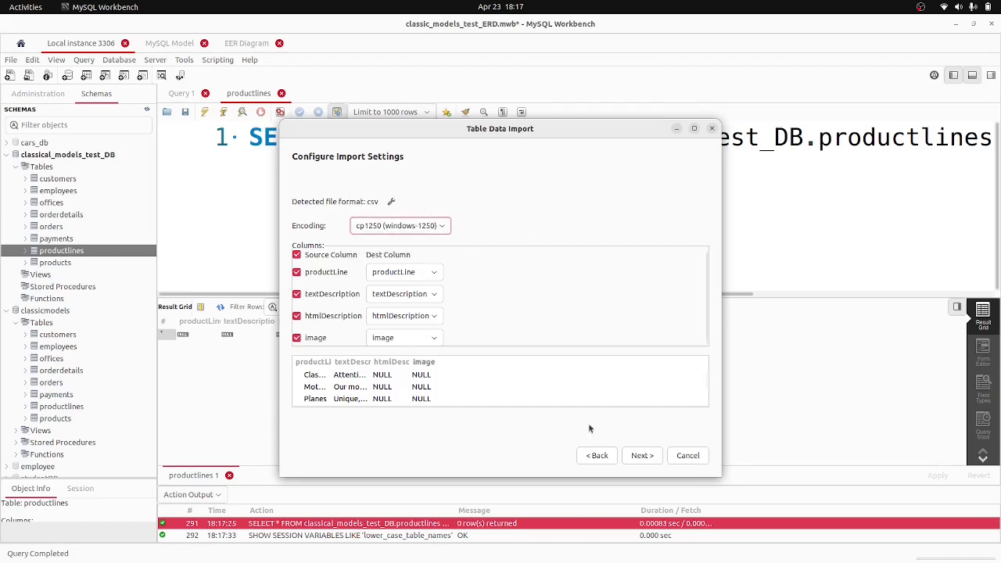
Step: Run the productlines import through to the end of the wizard, and rerun the table's query to check the rows before closing it
left_click(642, 455)
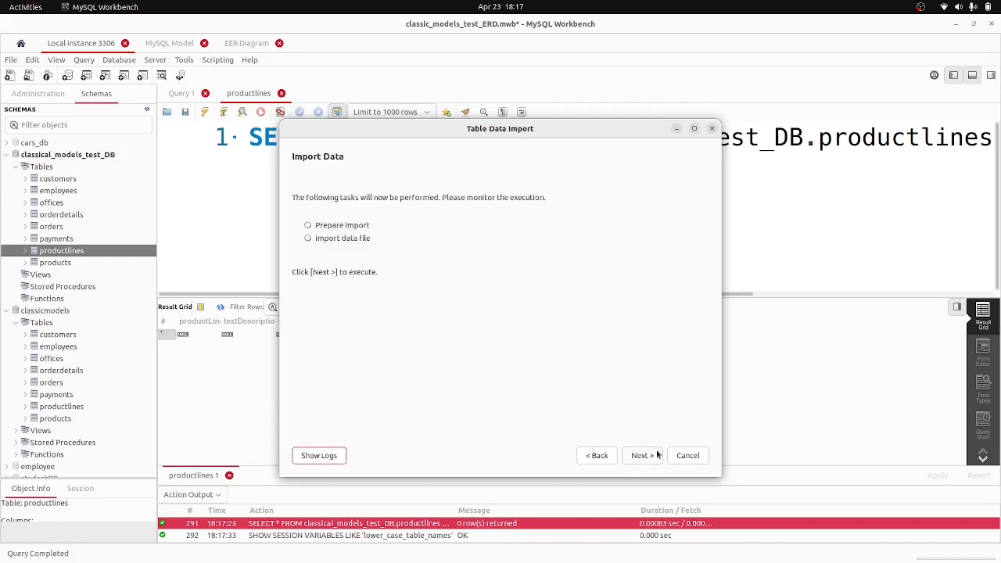
left_click(642, 455)
left_click(652, 458)
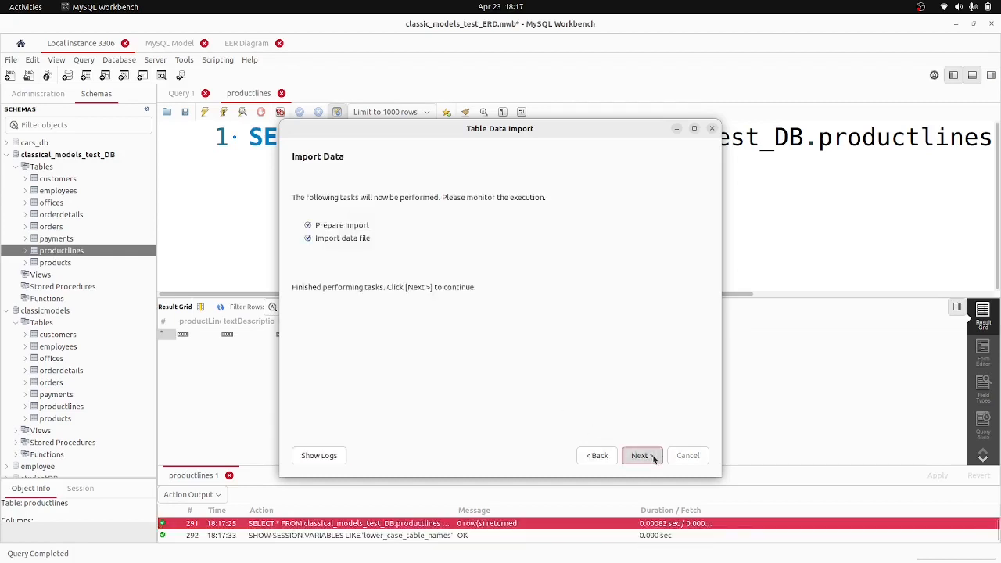
left_click(644, 455)
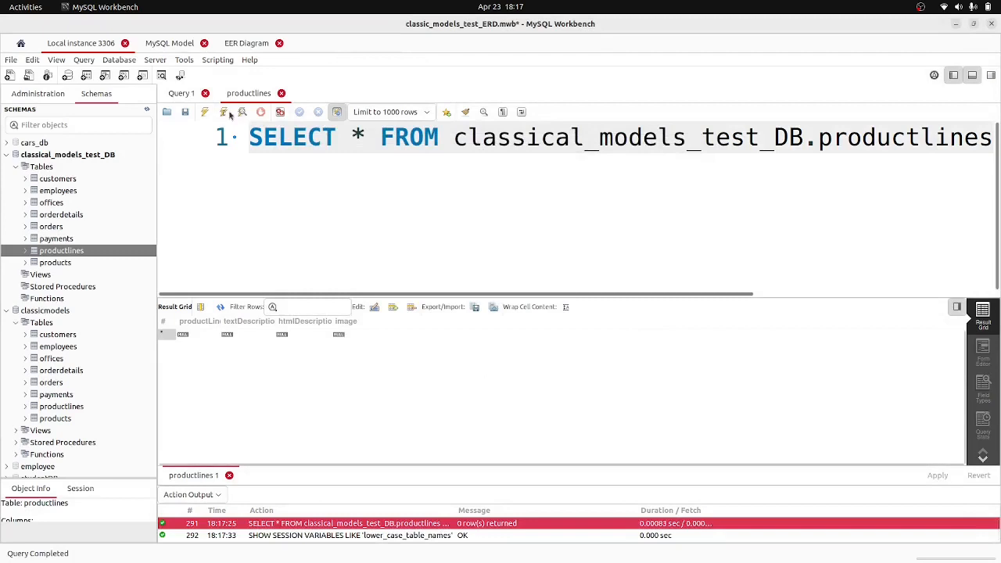
left_click(205, 112)
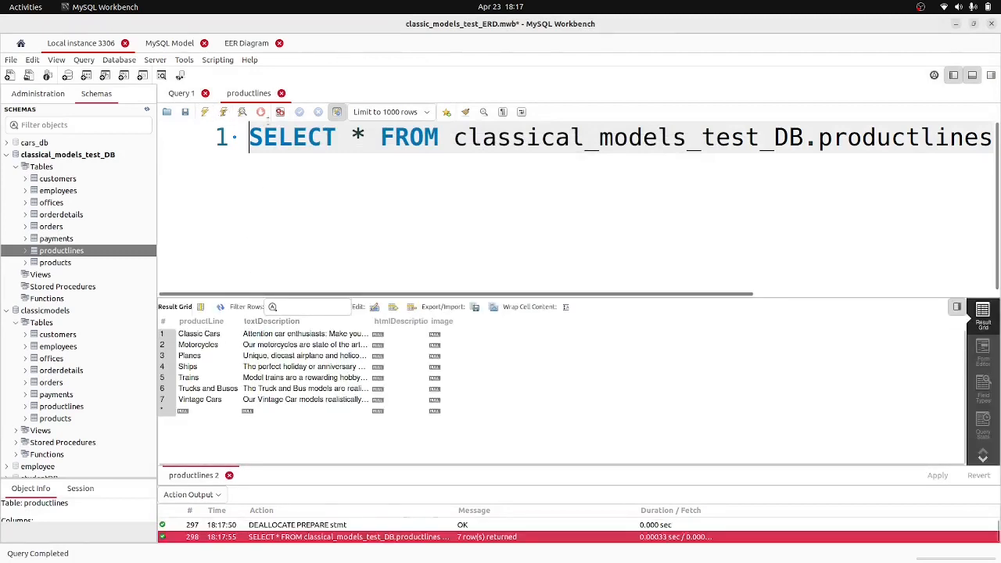
left_click(281, 93)
Step: Examine the relationships between productlines, products and orderdetails in the EER diagram, and return to the local instance
left_click(248, 45)
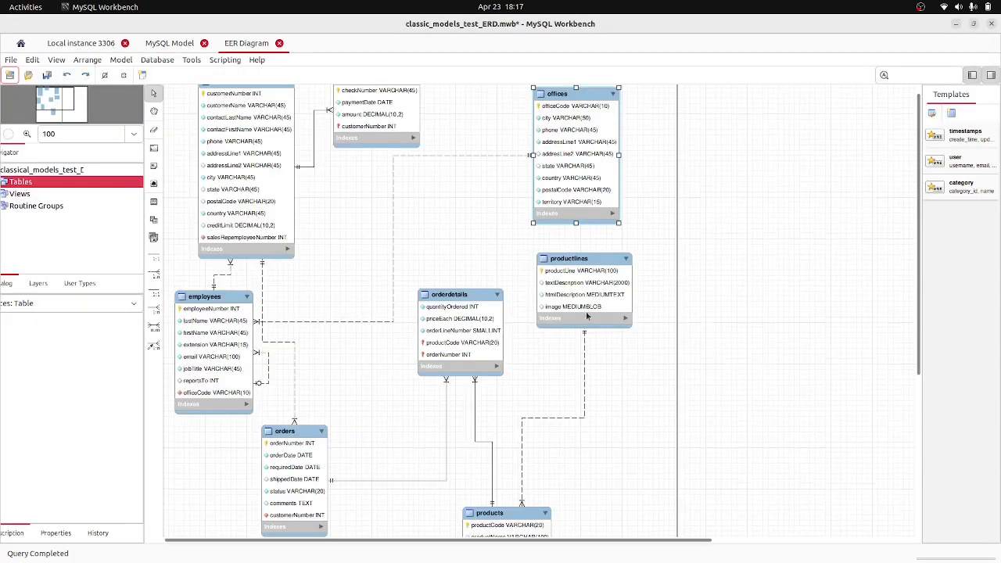
scroll(587, 316, "down", 5)
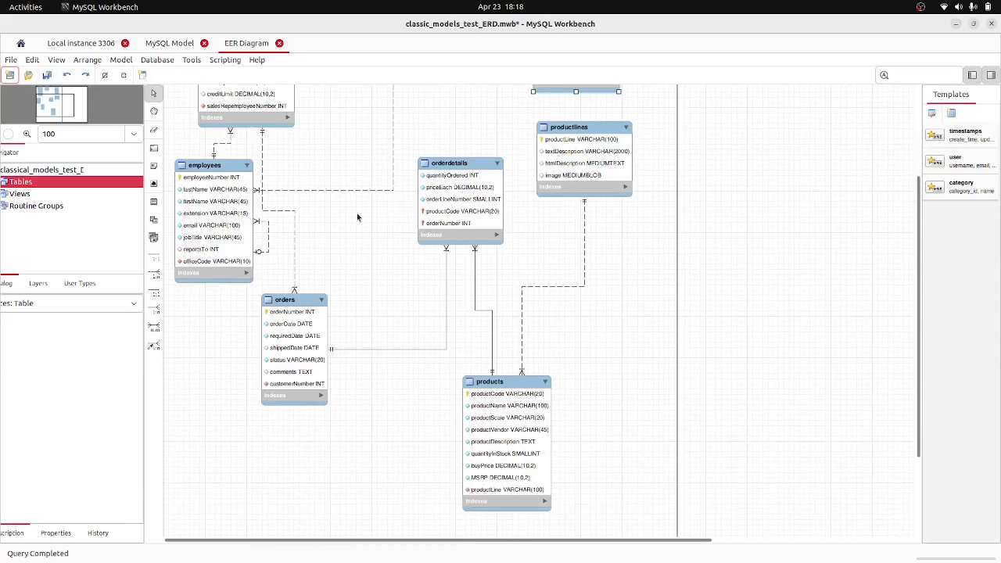
mouse_move(584, 128)
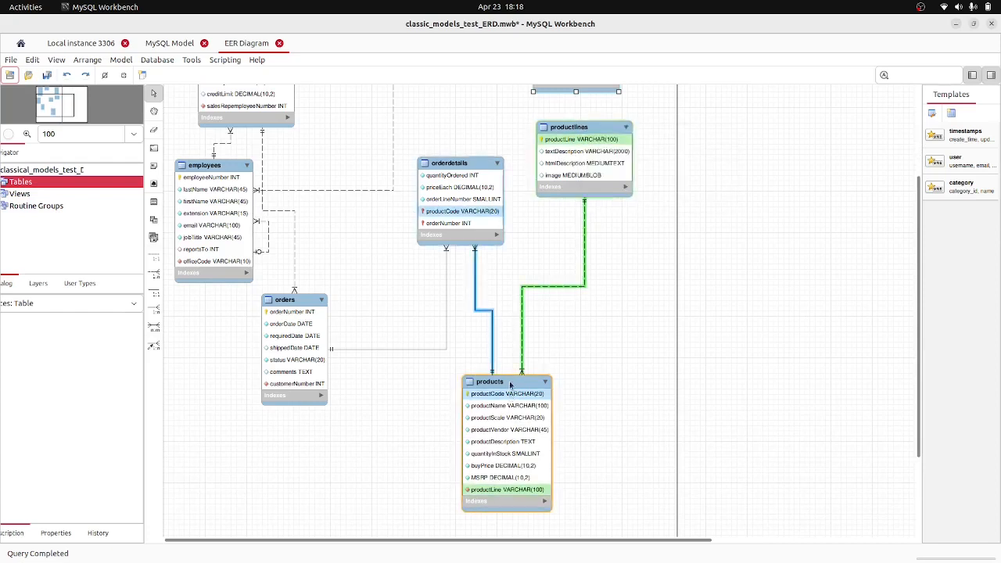
mouse_move(508, 383)
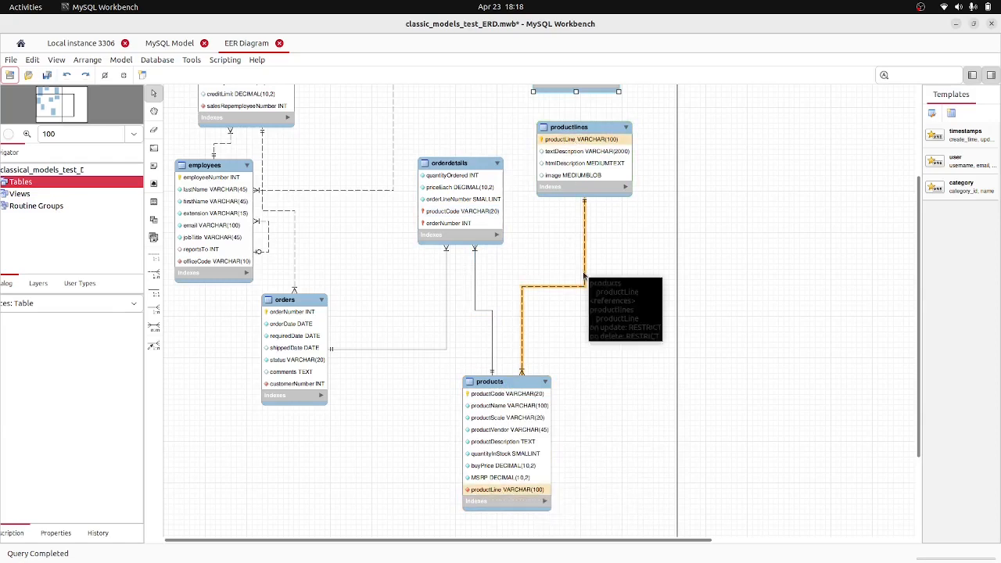
left_click(97, 46)
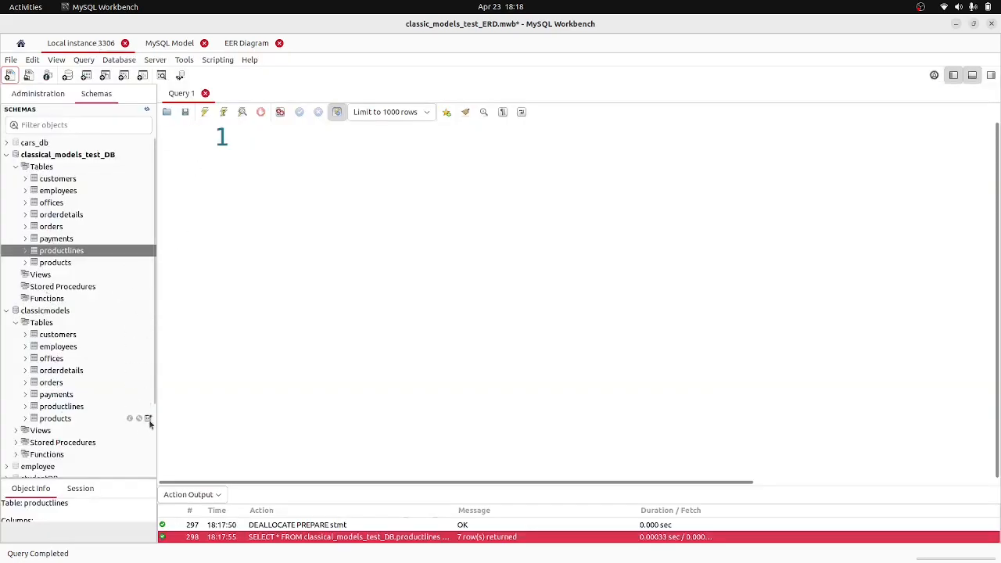
Step: Query all rows of the classicmodels products table, export them as products.csv to the Desktop, and close the query
left_click(148, 419)
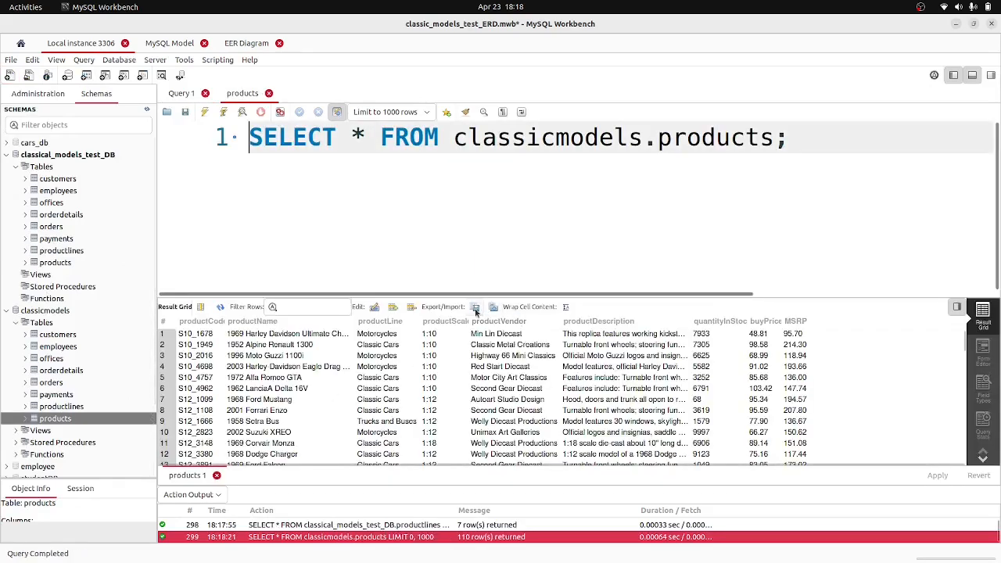
left_click(476, 308)
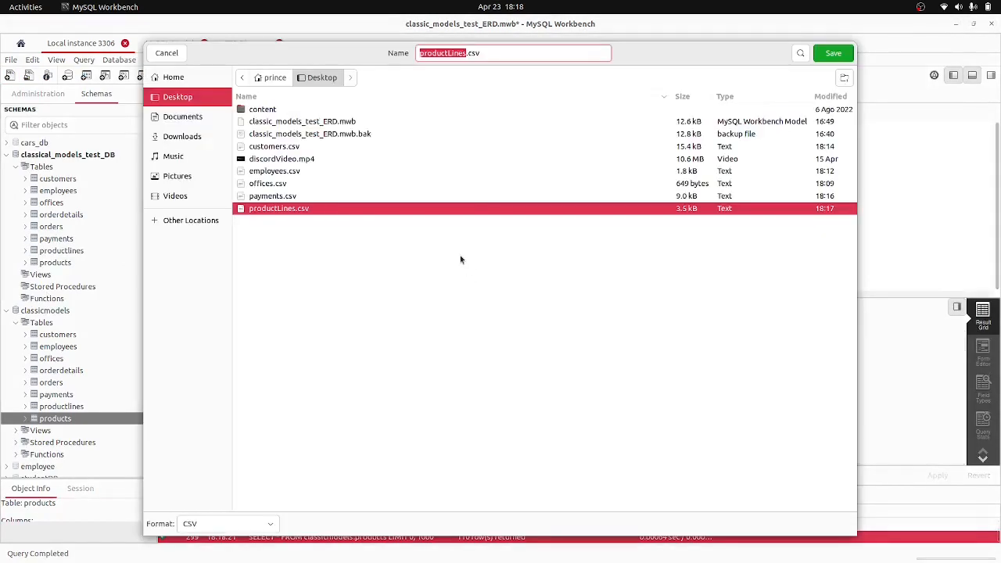
type("products")
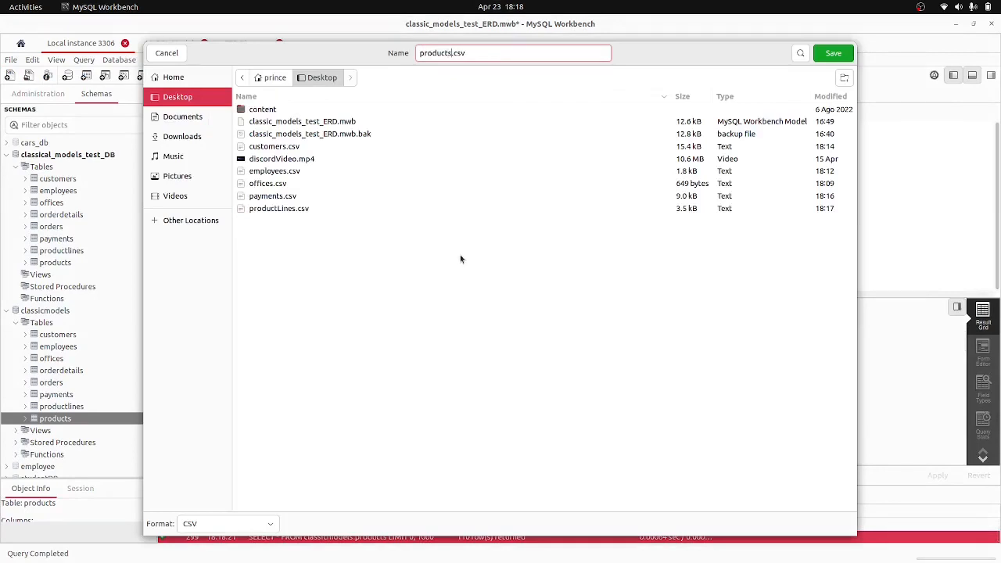
key("Return")
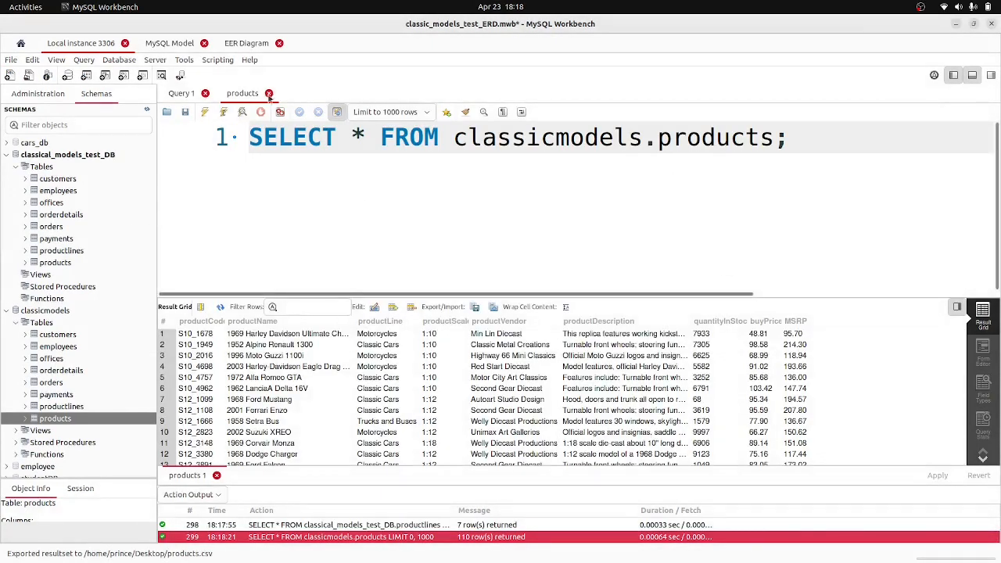
left_click(269, 93)
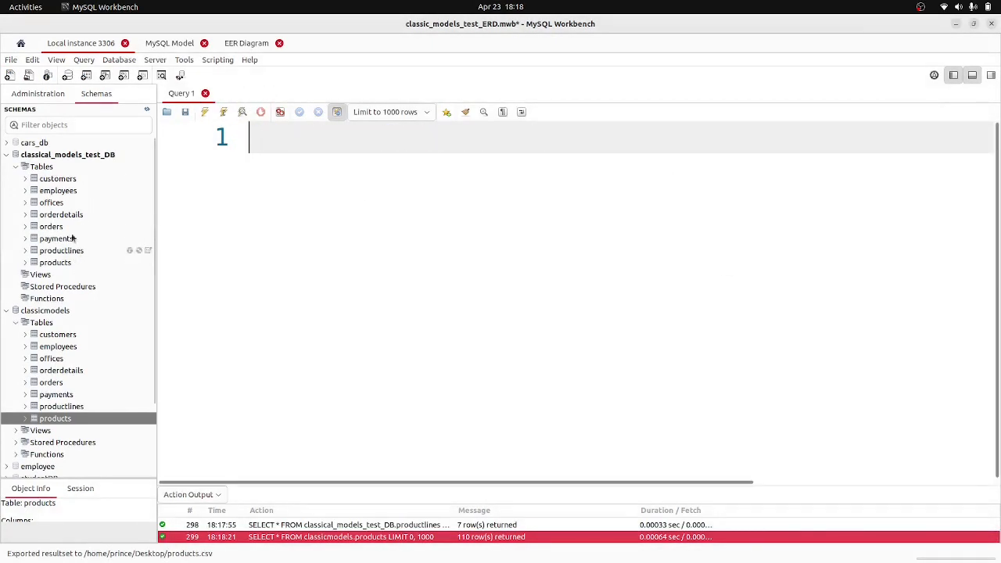
Step: Query the classical_models_test_DB products table and start a data import into it using products.csv from the Desktop
left_click(148, 262)
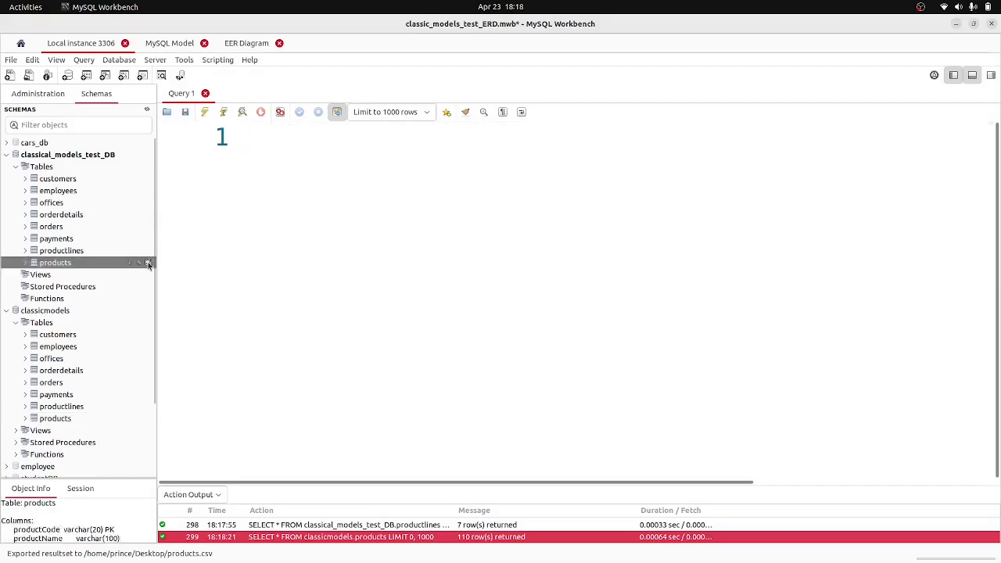
left_click(494, 306)
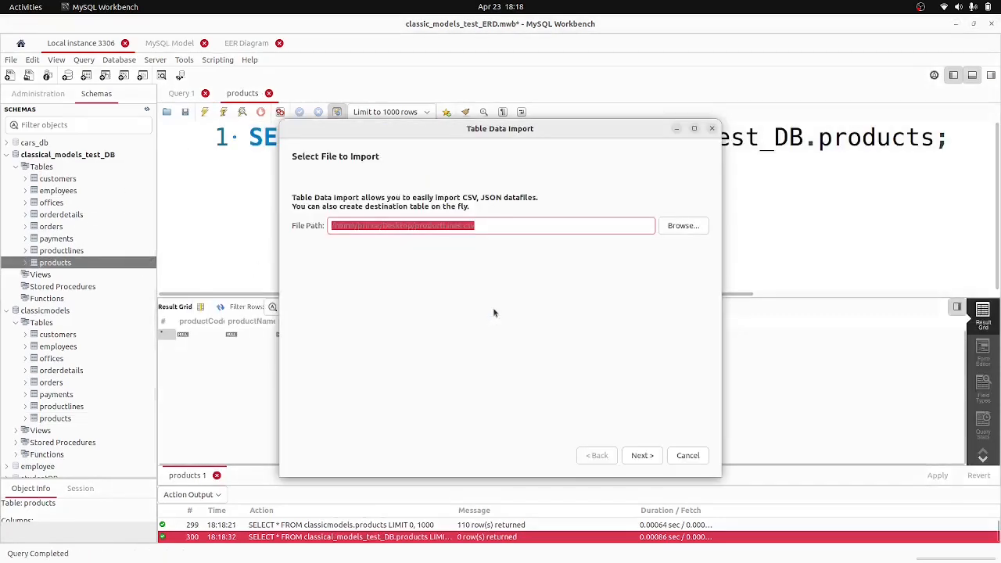
left_click(668, 225)
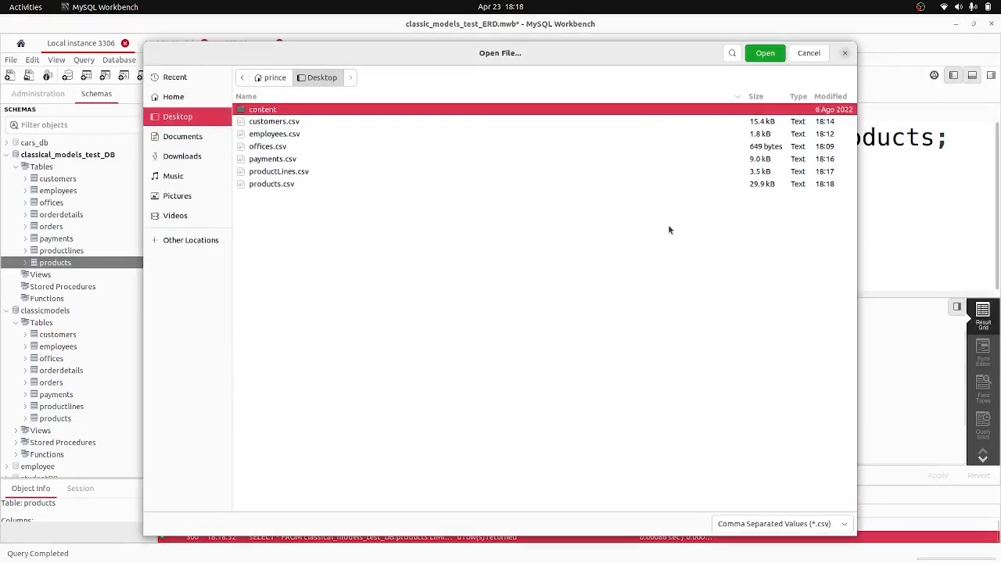
left_click(281, 185)
left_click(765, 53)
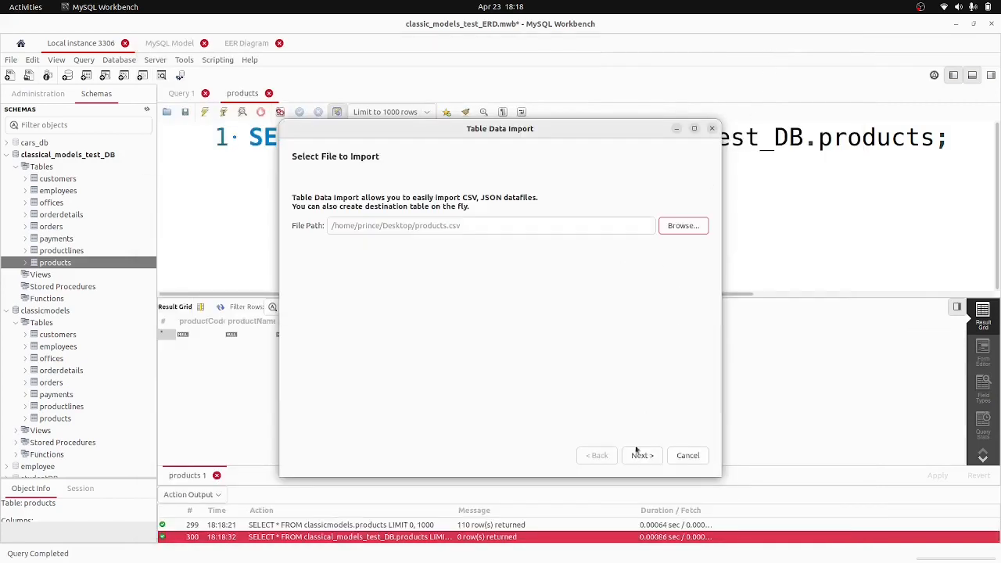
left_click(638, 454)
Step: Set the existing table classical_models_test_DB.products as the destination, set the encoding to cp1250 (windows-1250), and review the column mappings
left_click(297, 217)
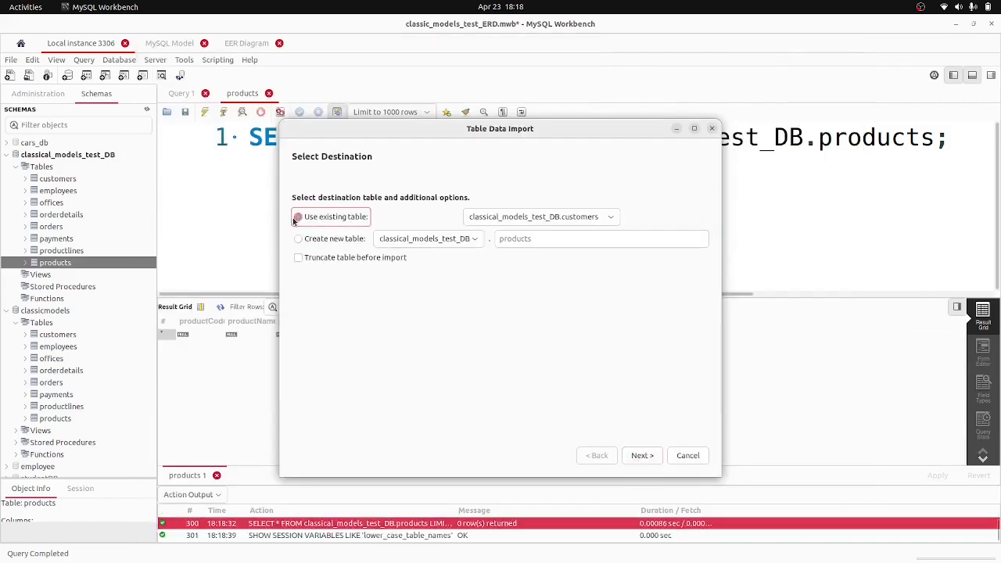
left_click(594, 218)
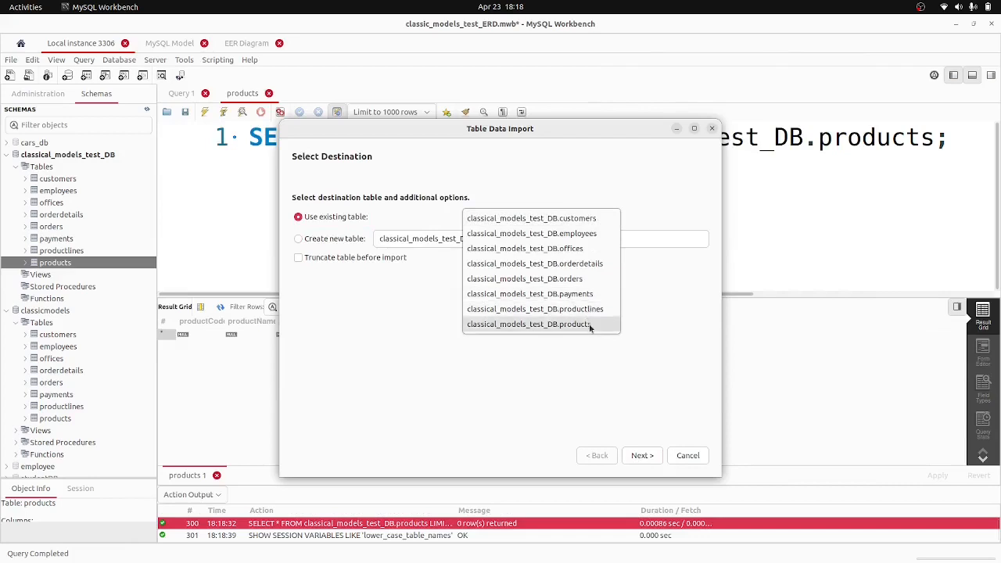
left_click(591, 324)
left_click(644, 457)
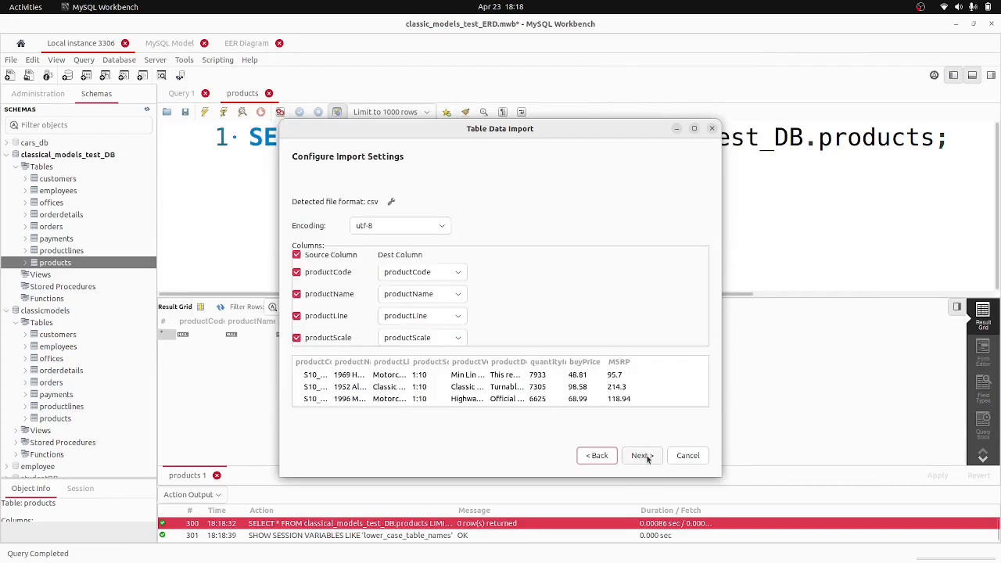
left_click(432, 222)
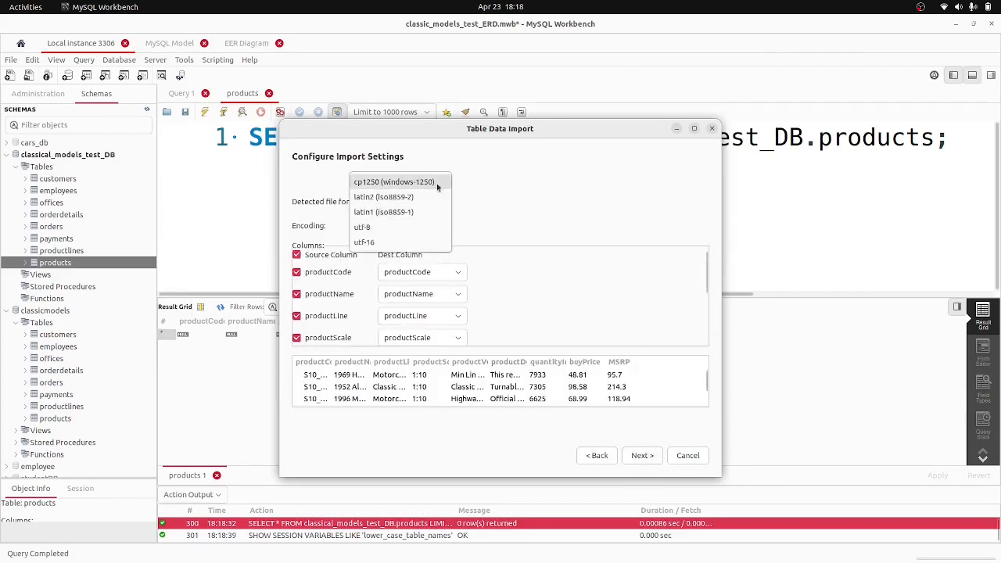
left_click(399, 182)
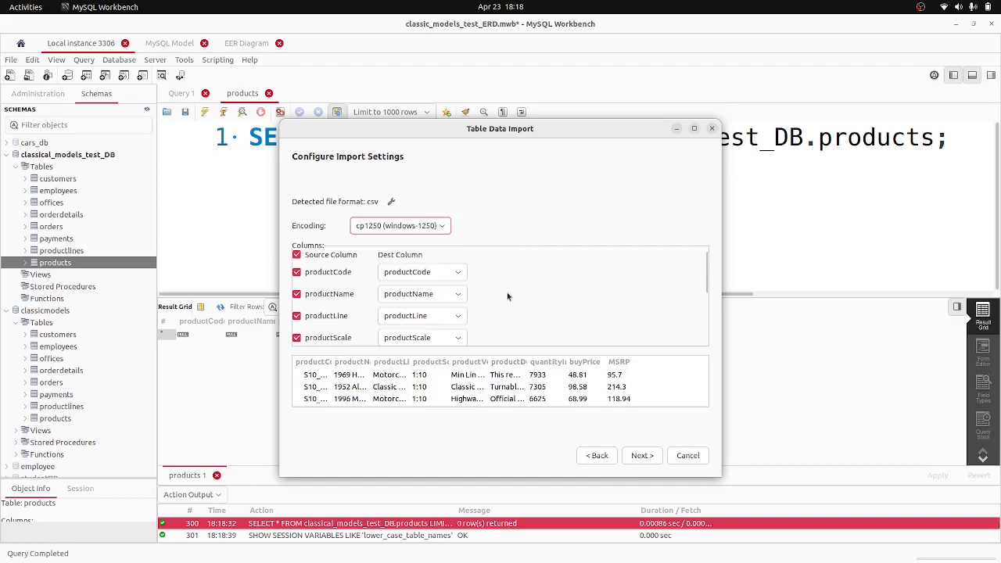
scroll(507, 296, "down", 5)
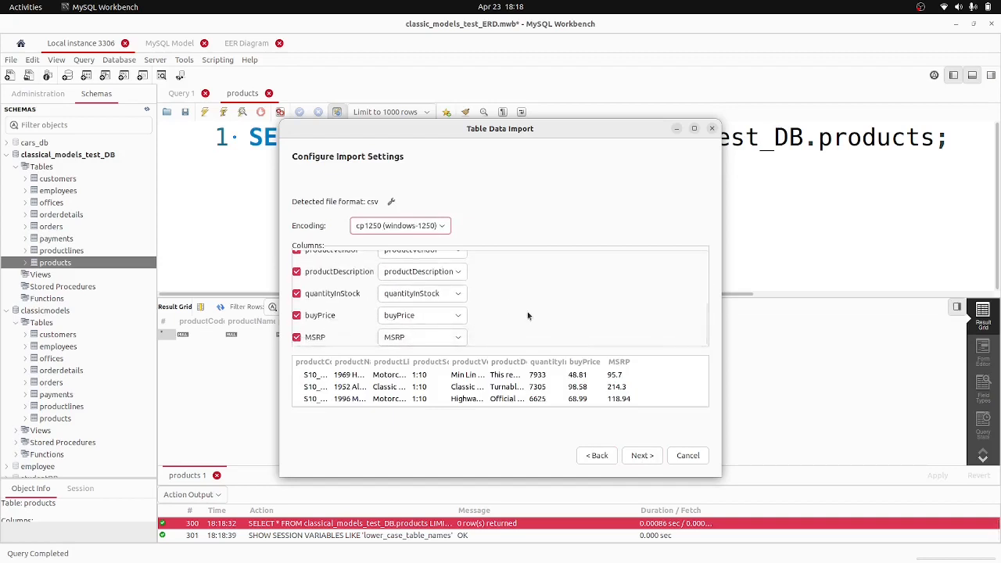
scroll(527, 315, "up", 3)
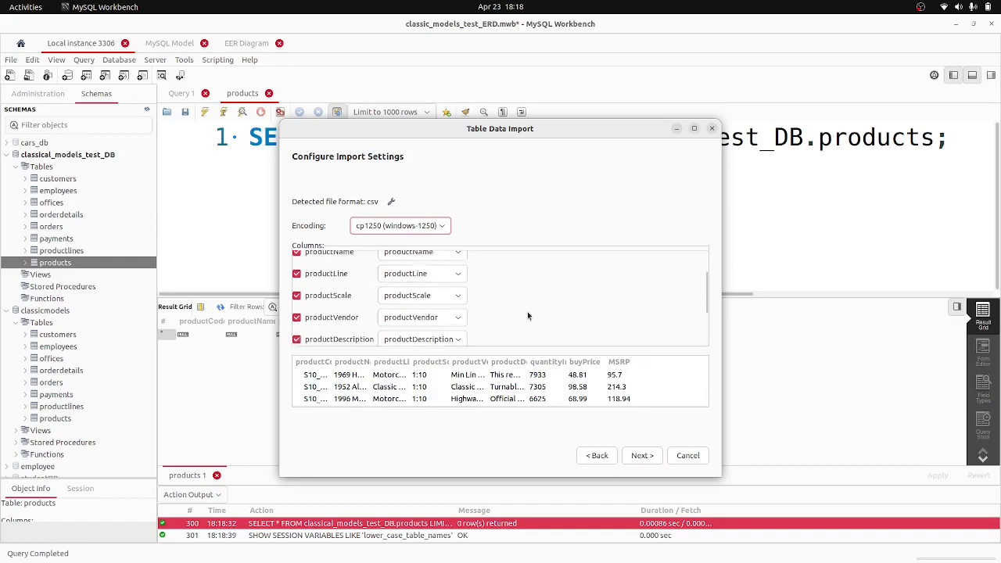
scroll(527, 316, "up", 2)
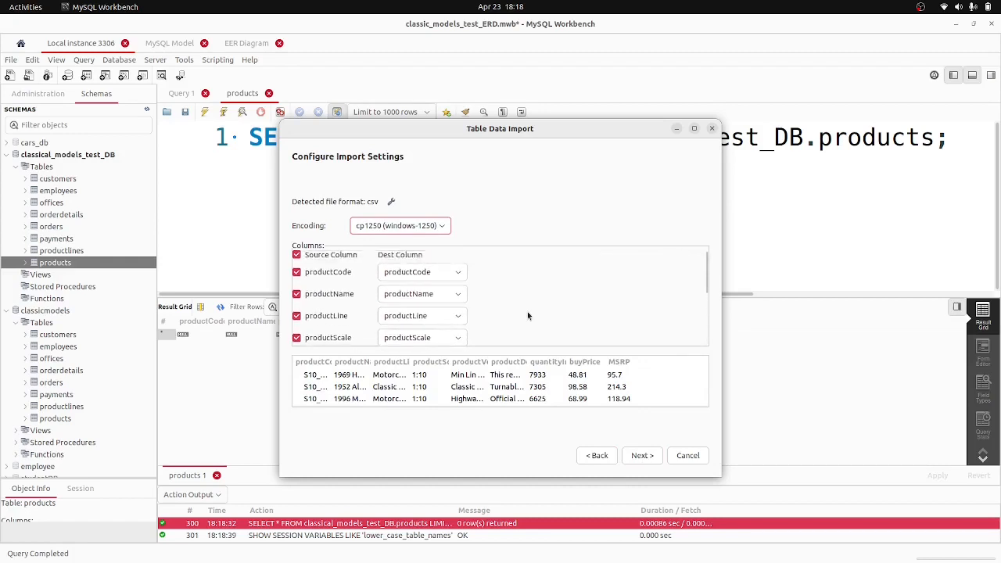
Step: Run the products import through to the end of the wizard and rerun the table's query to check the rows
left_click(641, 455)
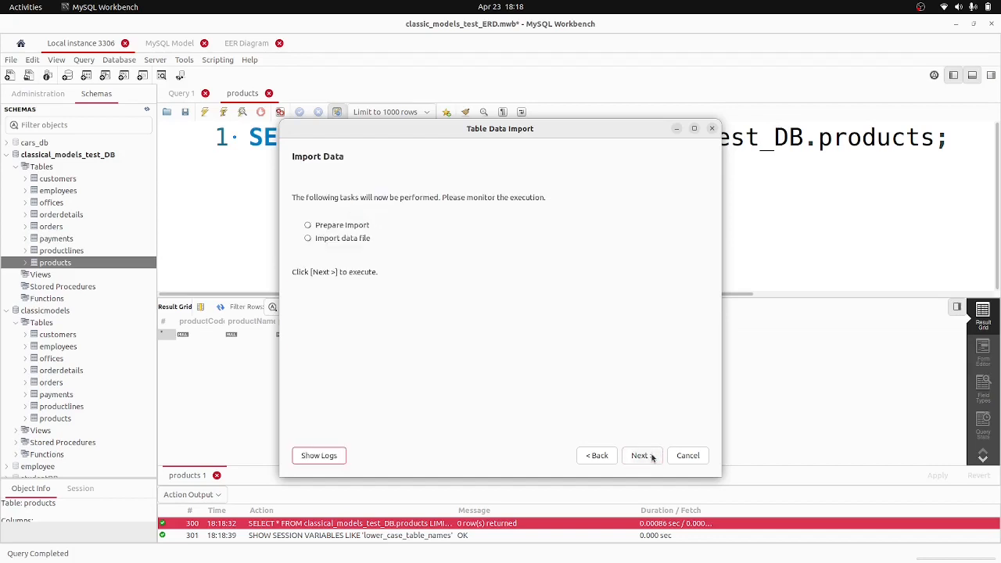
left_click(652, 458)
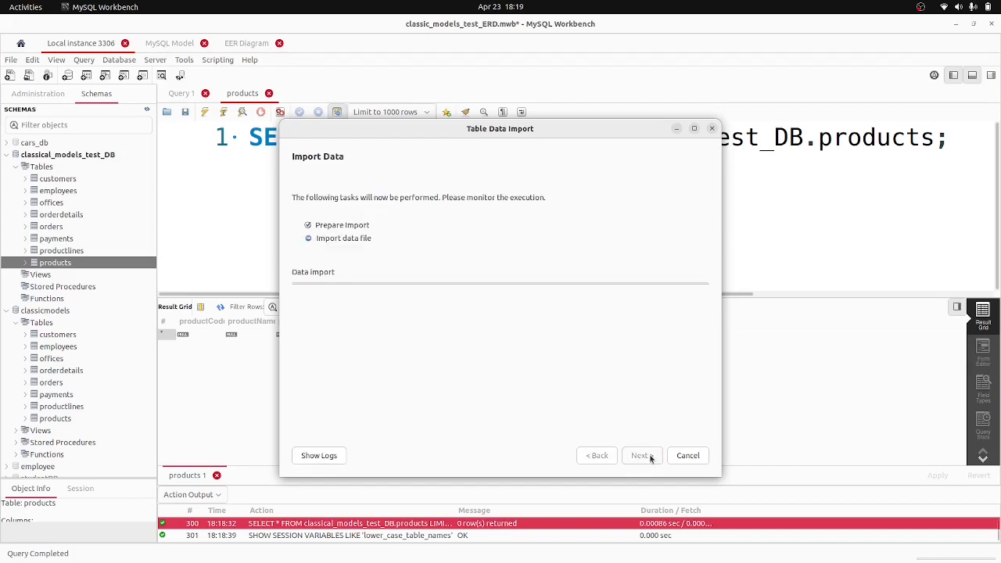
left_click(642, 456)
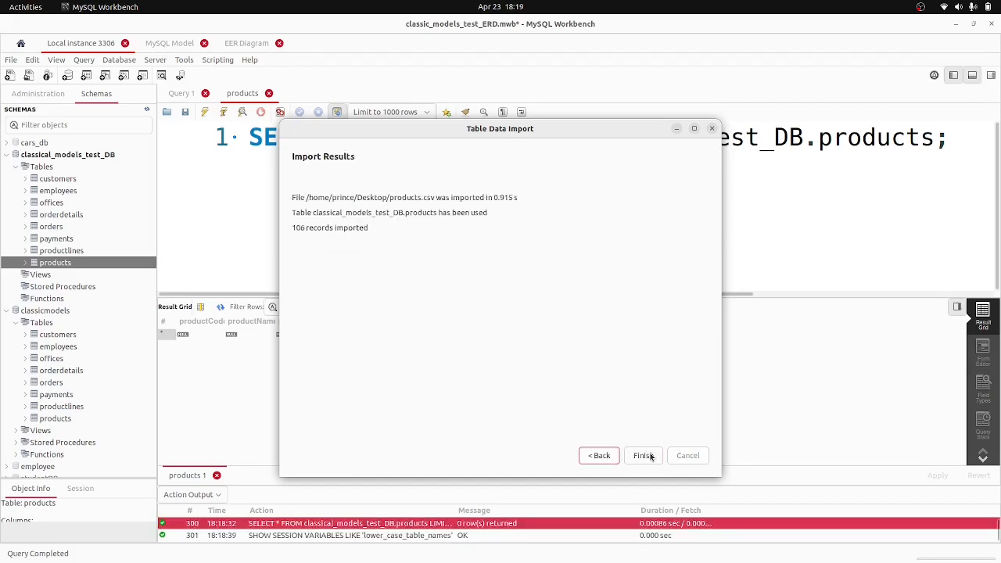
left_click(643, 456)
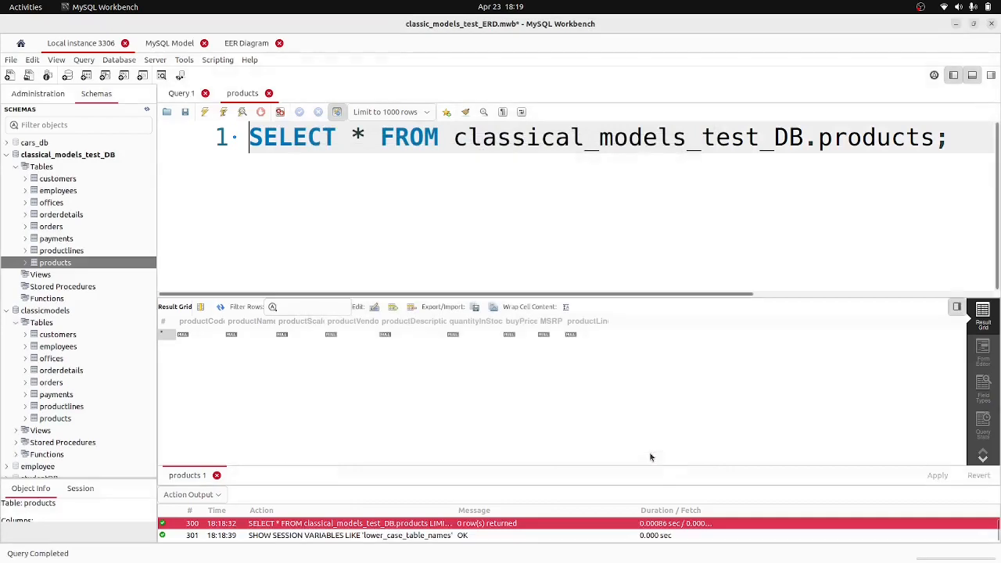
left_click(204, 112)
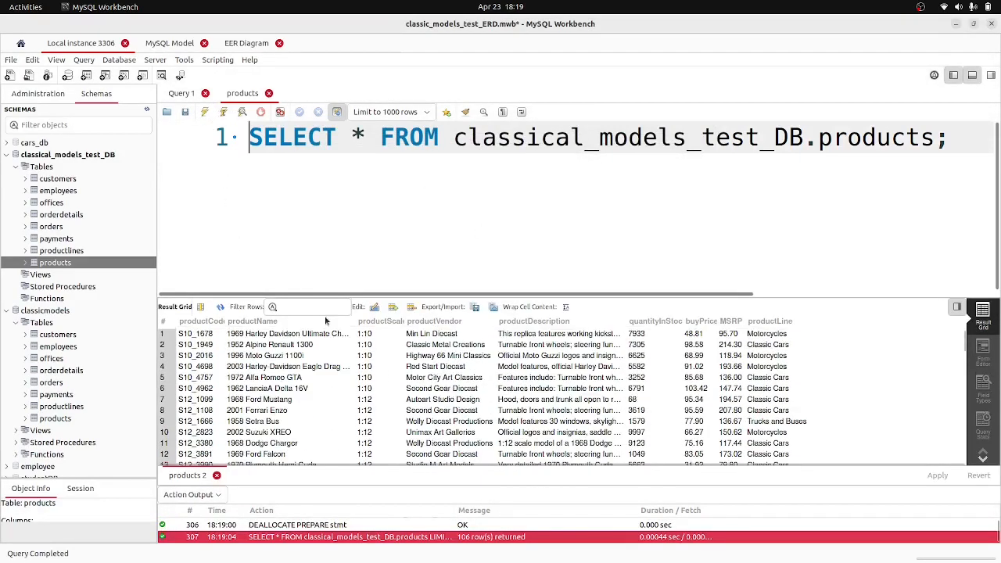
Step: Examine how orders relates to customers and orderdetails in the EER diagram, and return to the local instance
left_click(243, 44)
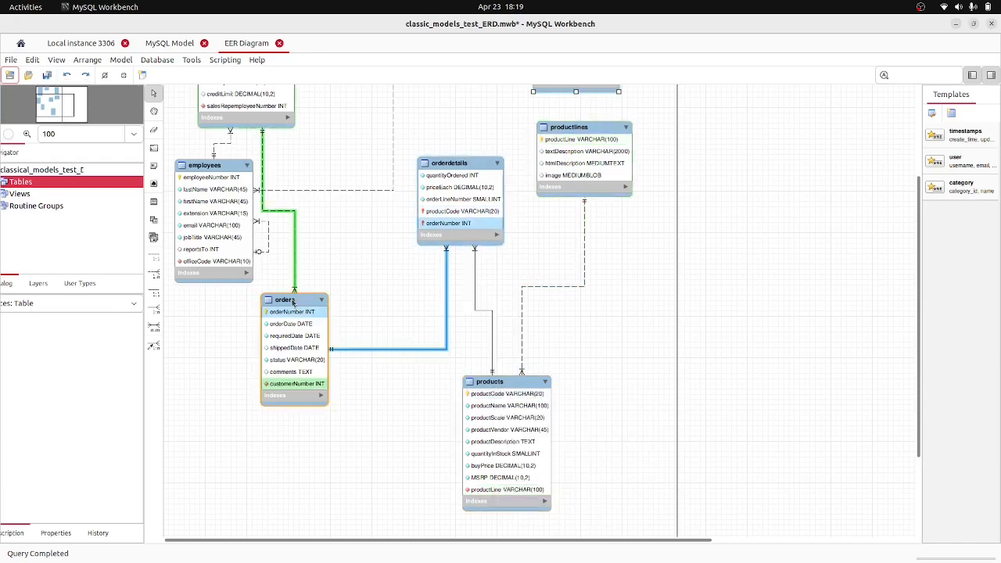
mouse_move(291, 302)
scroll(389, 280, "up", 2)
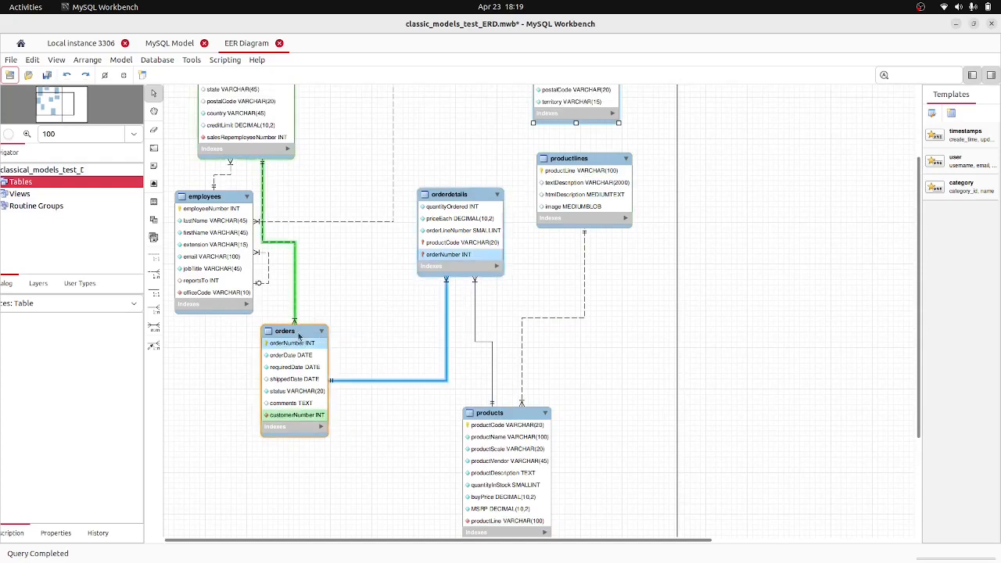
mouse_move(299, 337)
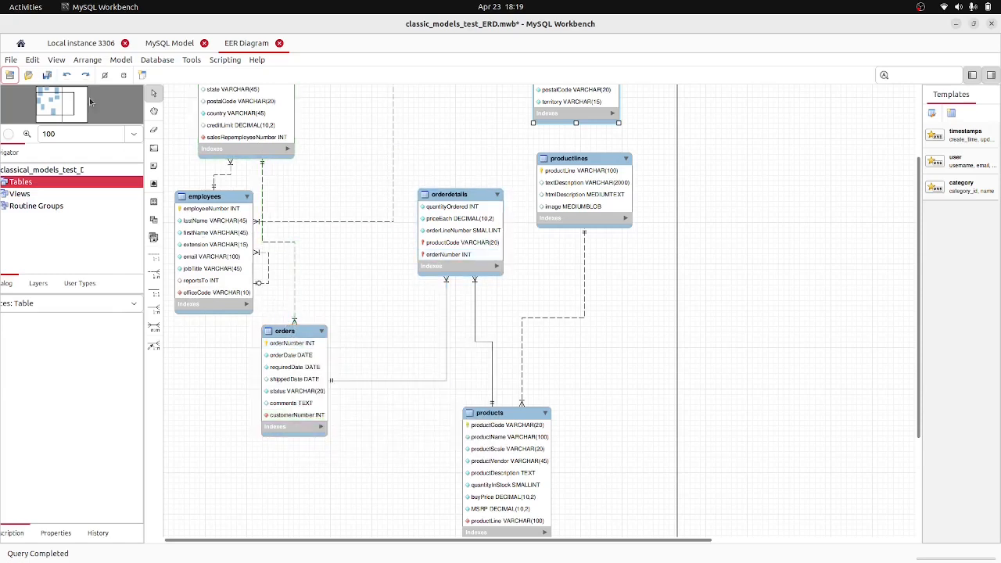
left_click(80, 43)
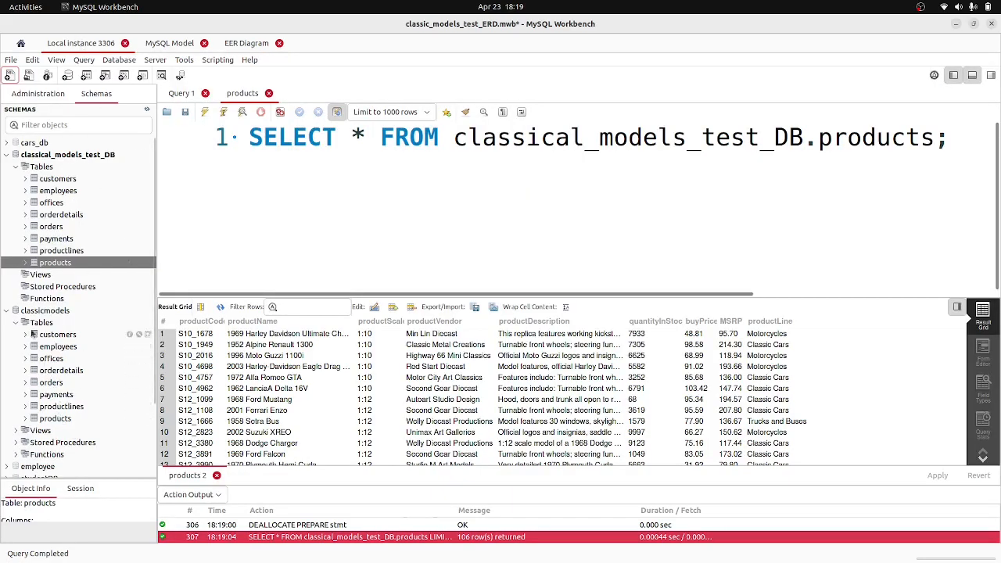
Step: Query all rows of the classicmodels orders table, export them as orders.csv to the Desktop, and close the orders and products queries
left_click(148, 382)
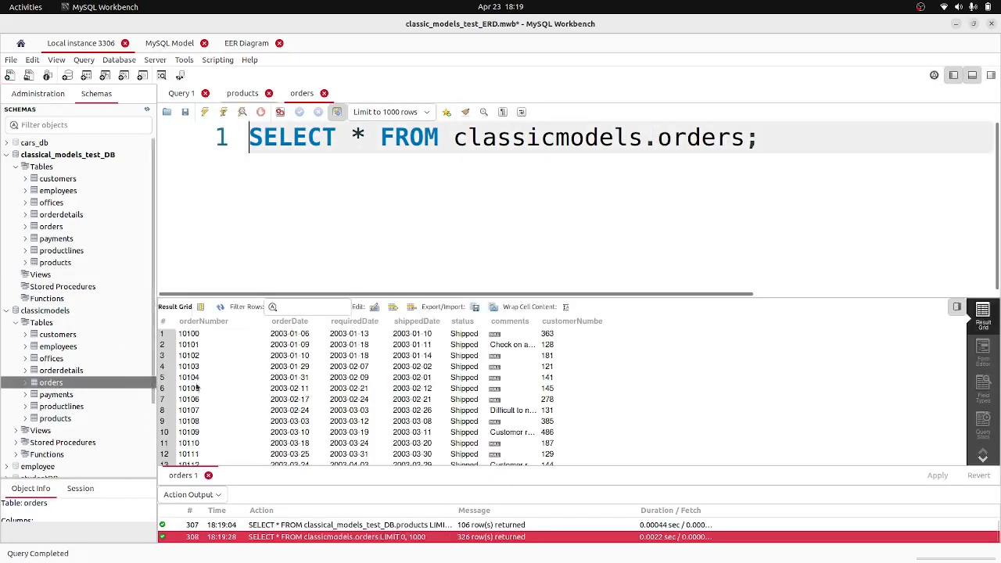
left_click(475, 307)
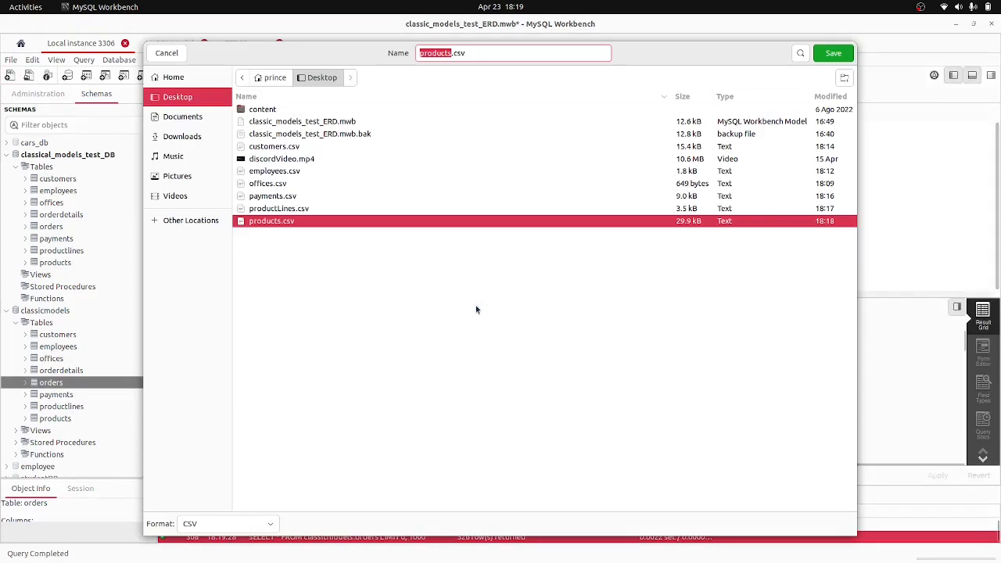
type("orders")
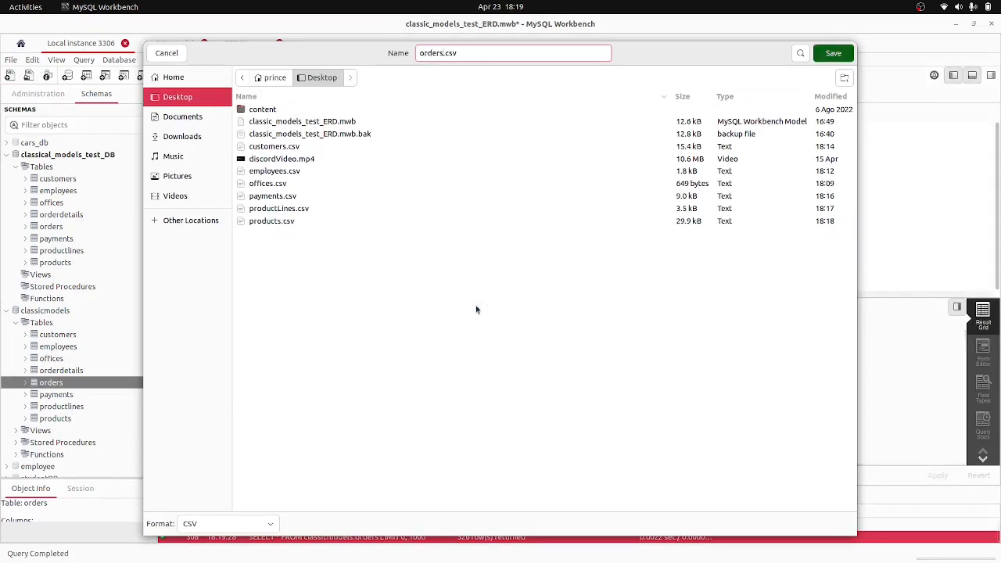
key("Return")
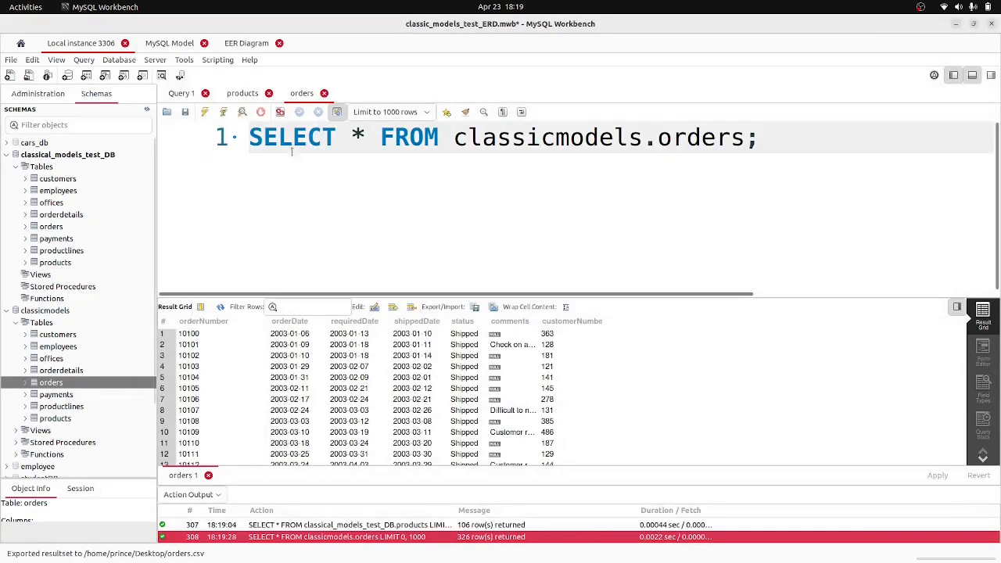
left_click(324, 93)
left_click(269, 94)
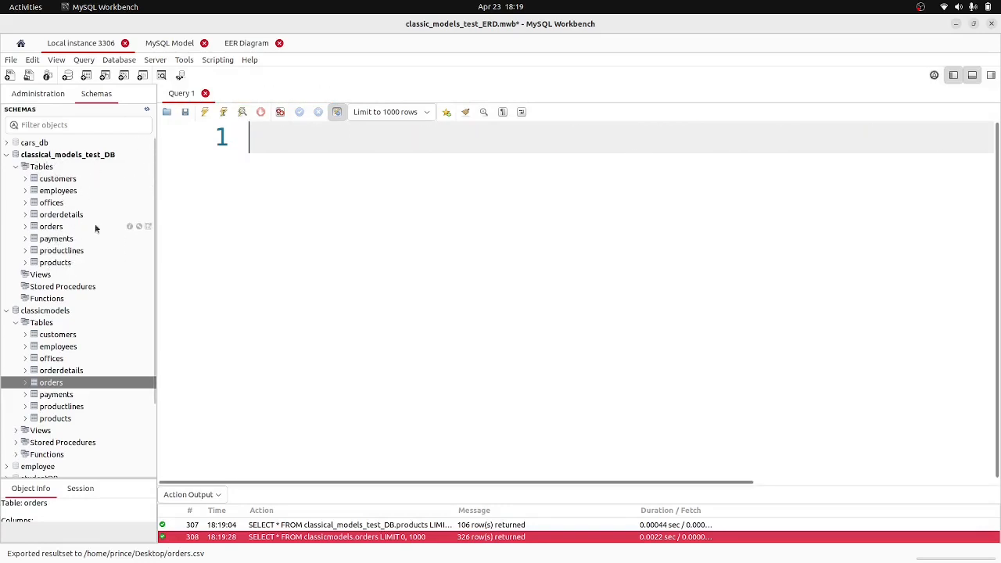
Step: Query the classical_models_test_DB orders table and start a data import into it using orders.csv from the Desktop
left_click(148, 226)
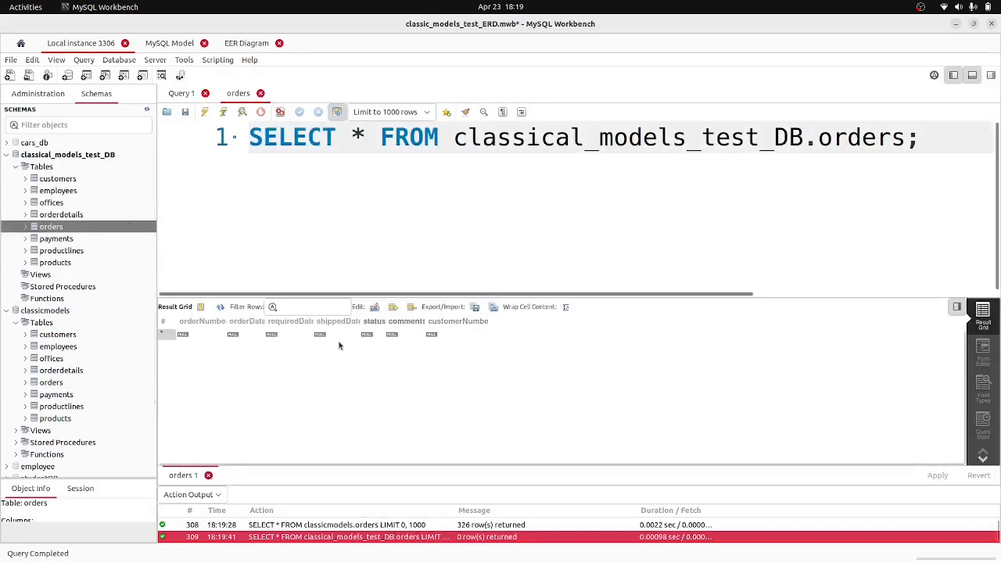
left_click(492, 307)
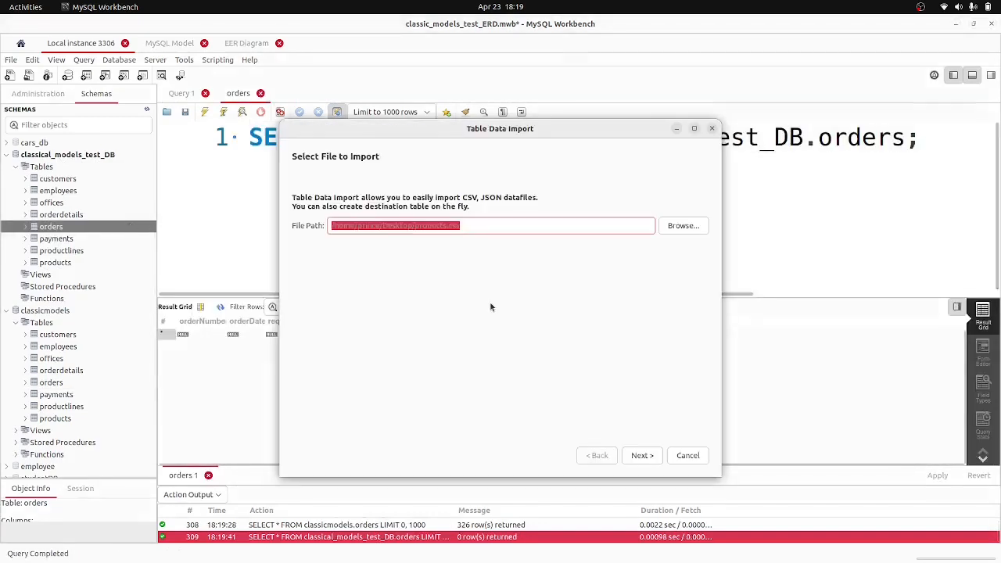
left_click(683, 226)
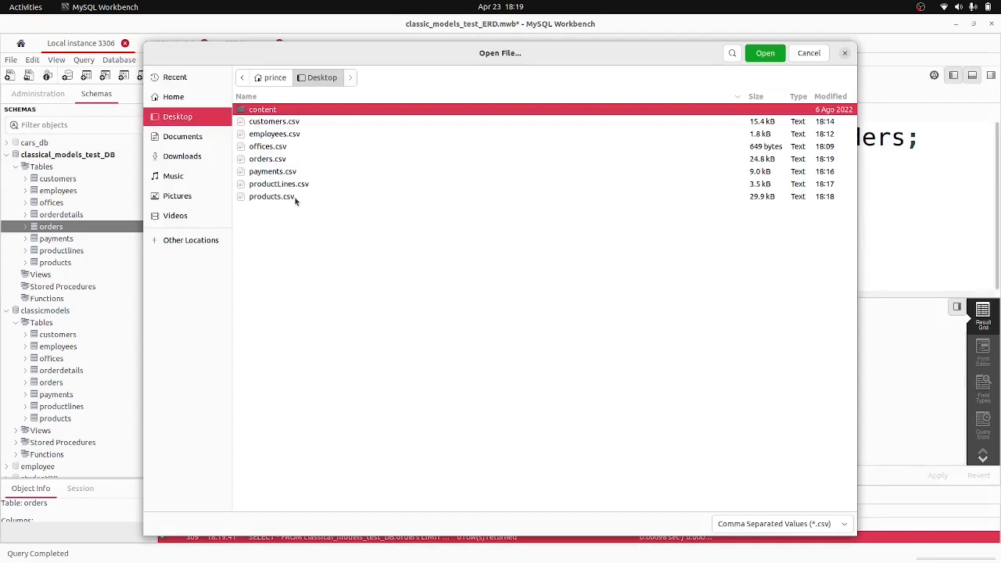
left_click(267, 160)
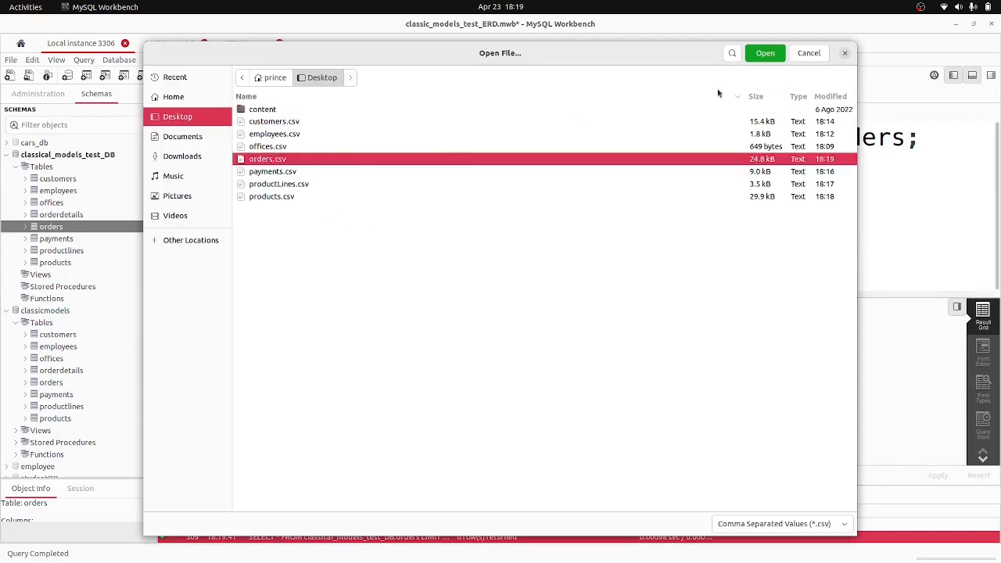
left_click(766, 53)
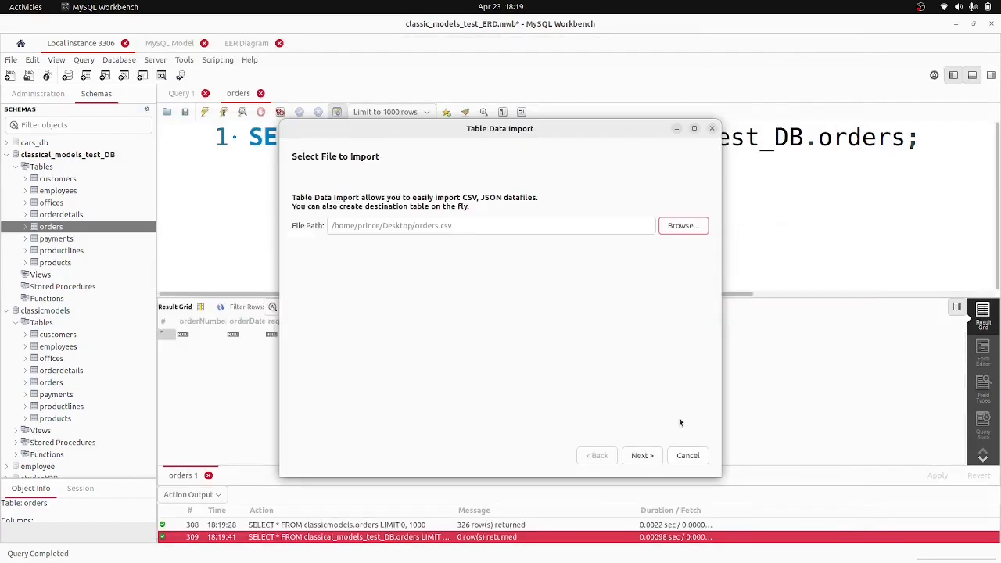
left_click(642, 455)
Step: Choose the existing table classical_models_test_DB.orders as the import destination and continue to the import settings
left_click(316, 220)
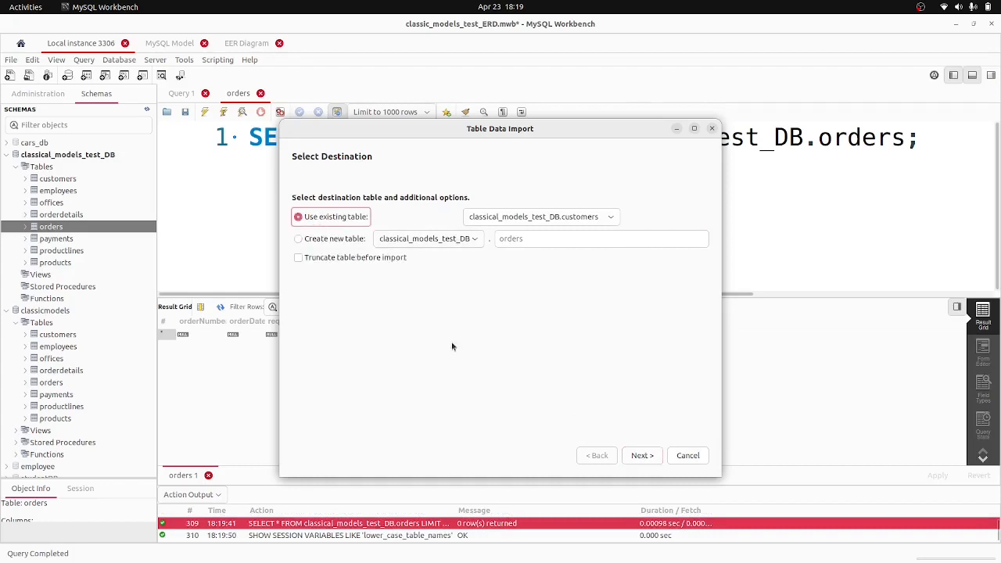
left_click(597, 218)
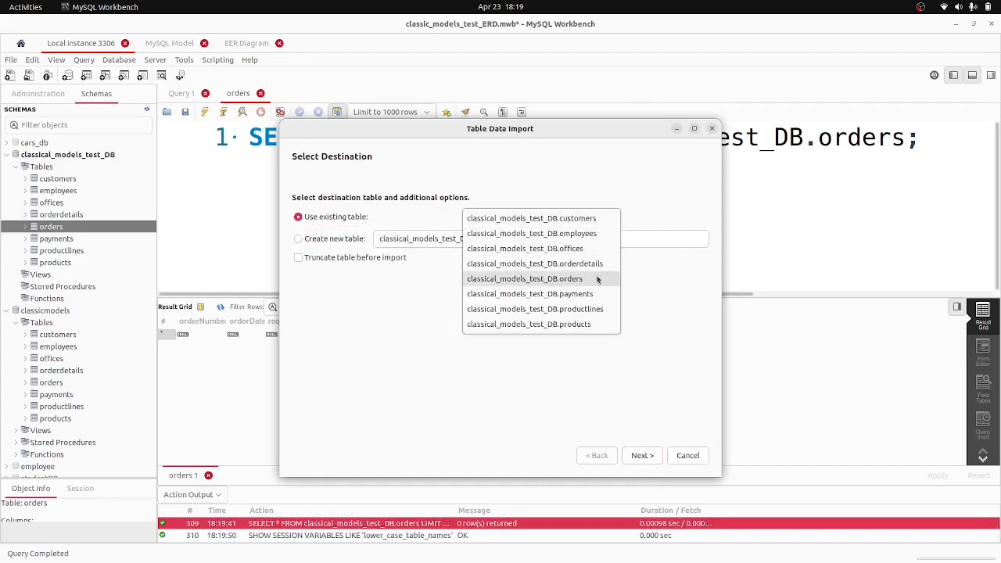
left_click(583, 281)
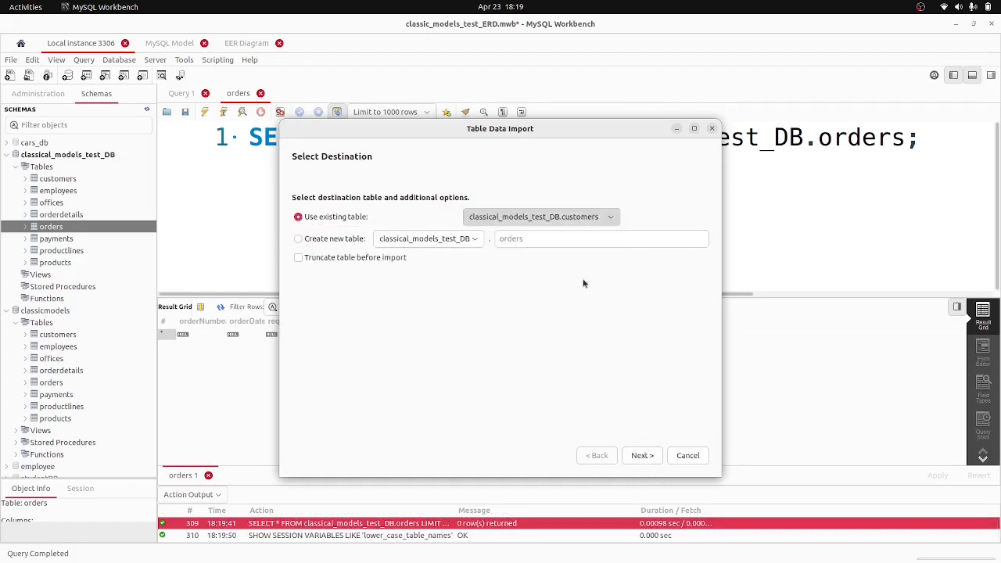
left_click(643, 457)
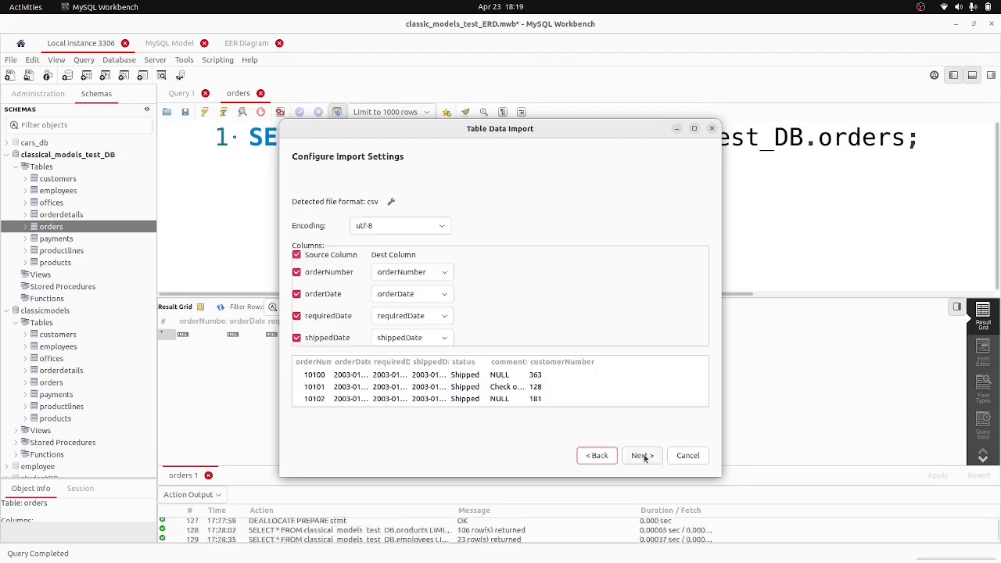
Step: Set the import encoding to cp1250 (windows-1250), check the column mapping, run the orders.csv import and finish it
left_click(430, 229)
left_click(394, 182)
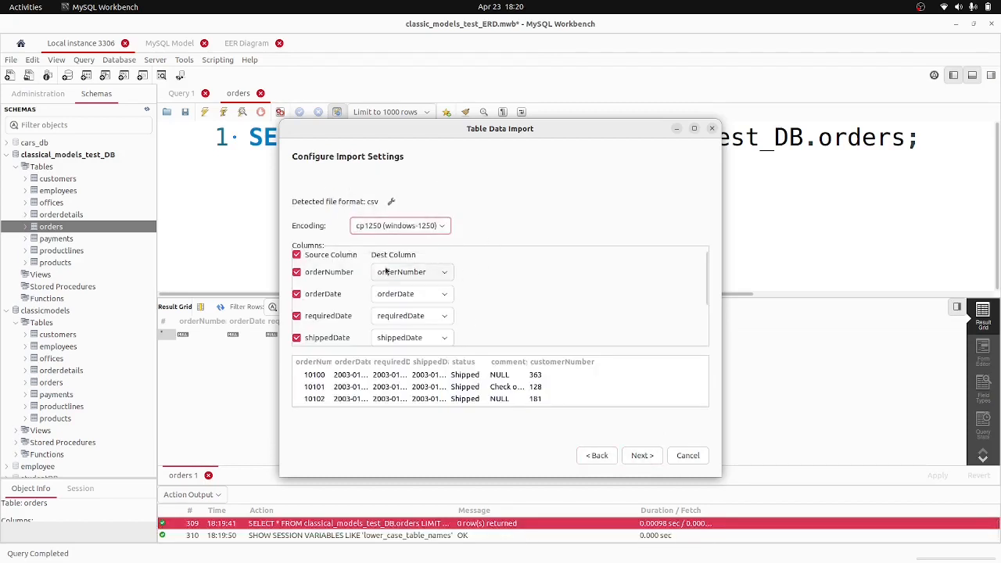
scroll(341, 326, "down", 3)
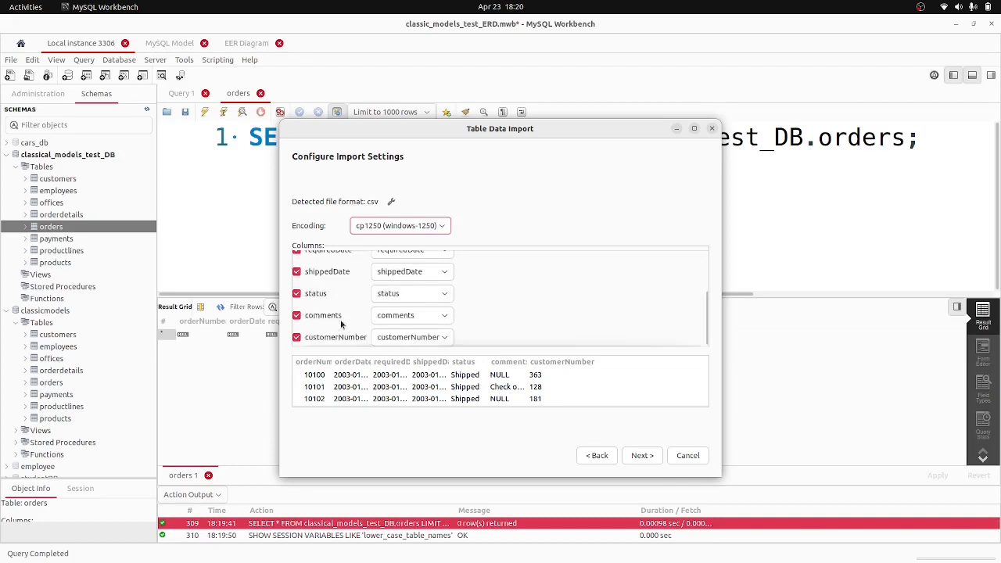
left_click(642, 455)
left_click(642, 455)
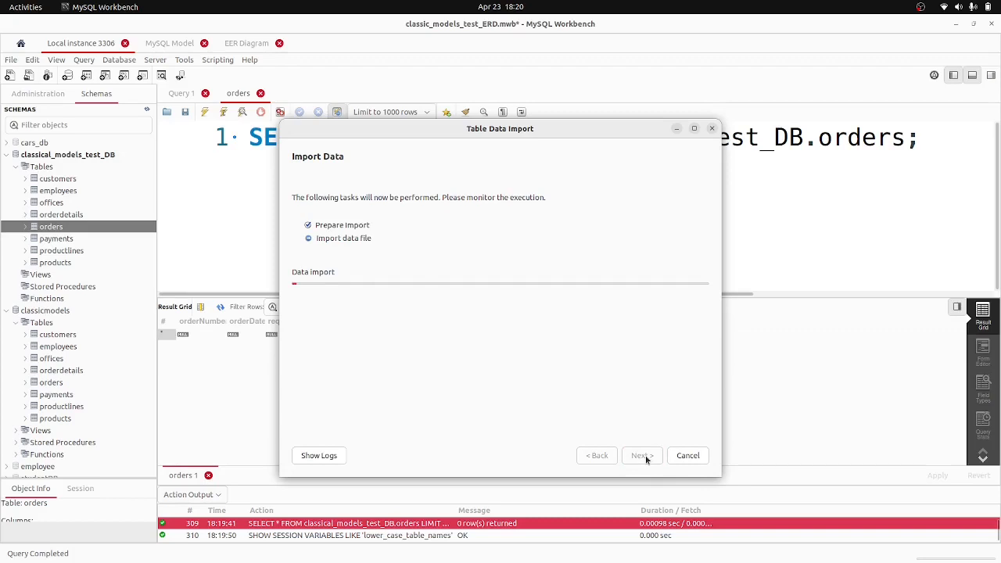
left_click(643, 456)
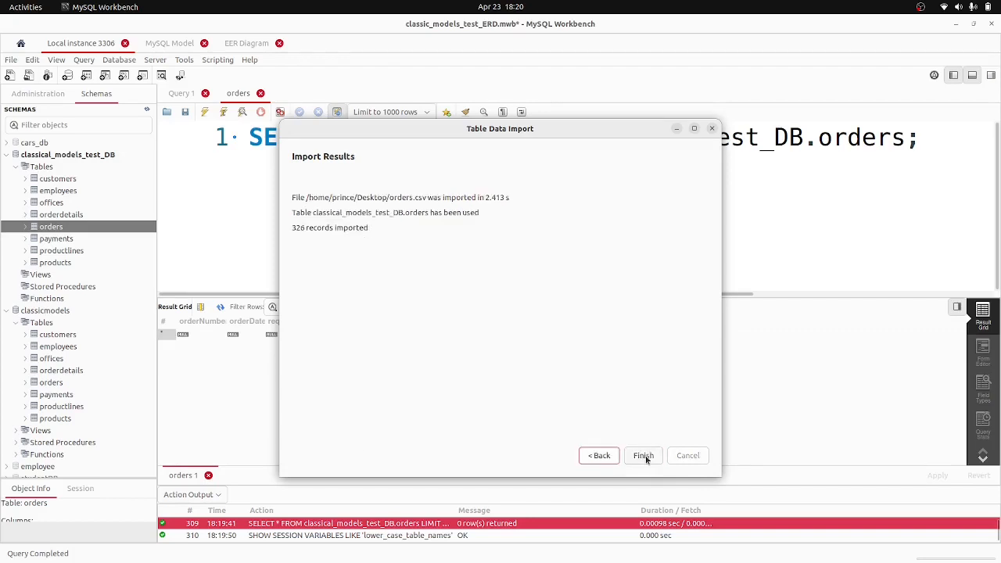
left_click(642, 455)
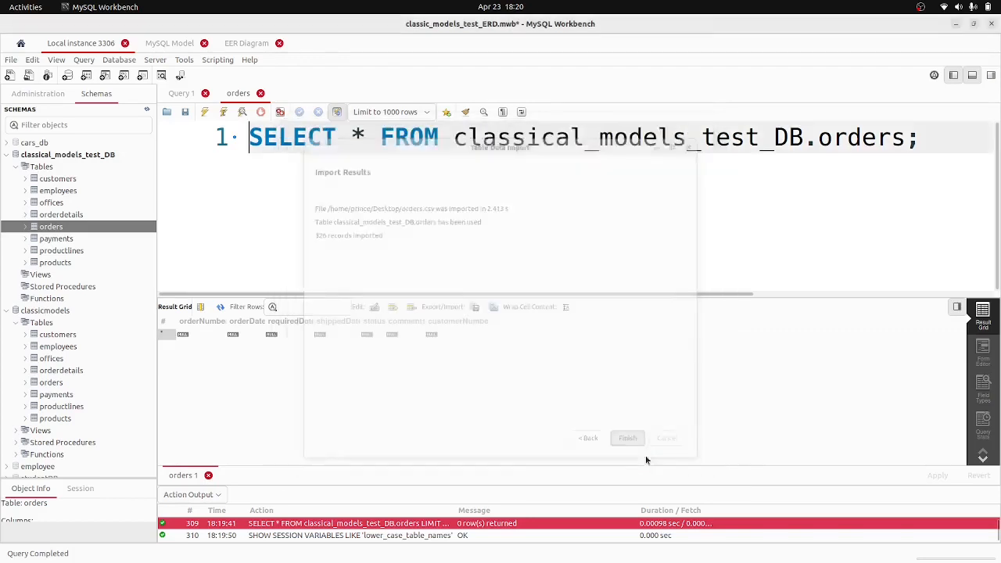
Step: Rerun the classical_models_test_DB orders query and look through the imported rows
left_click(222, 114)
scroll(328, 367, "down", 8)
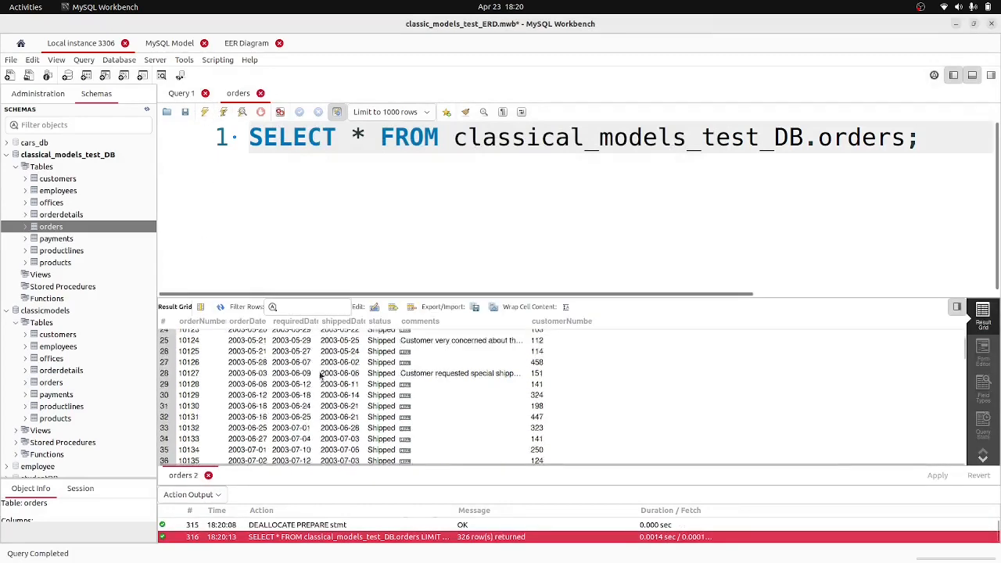
scroll(320, 375, "up", 8)
Step: Examine how orderdetails relates to orders and products in the EER diagram, and return to the local instance
left_click(245, 44)
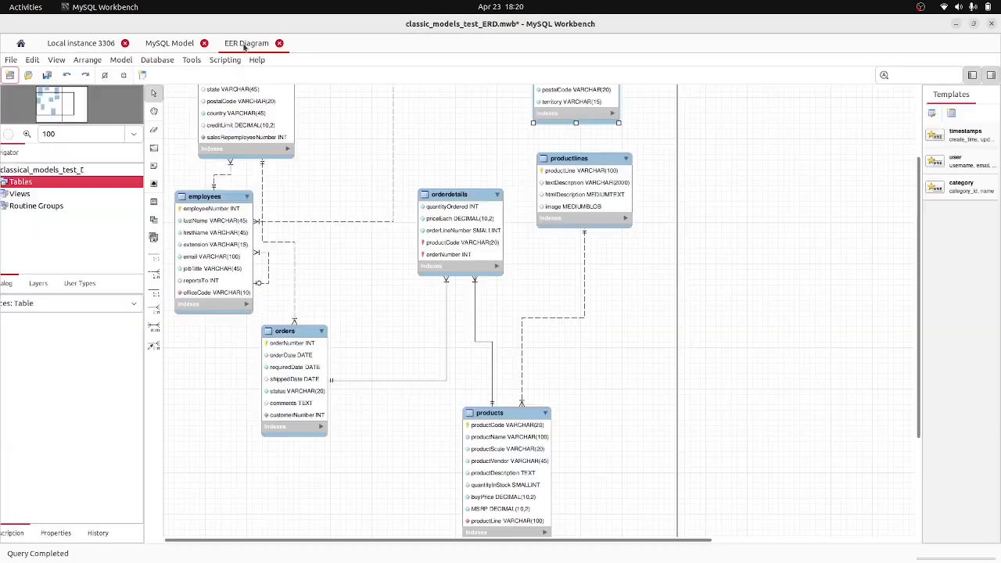
mouse_move(305, 330)
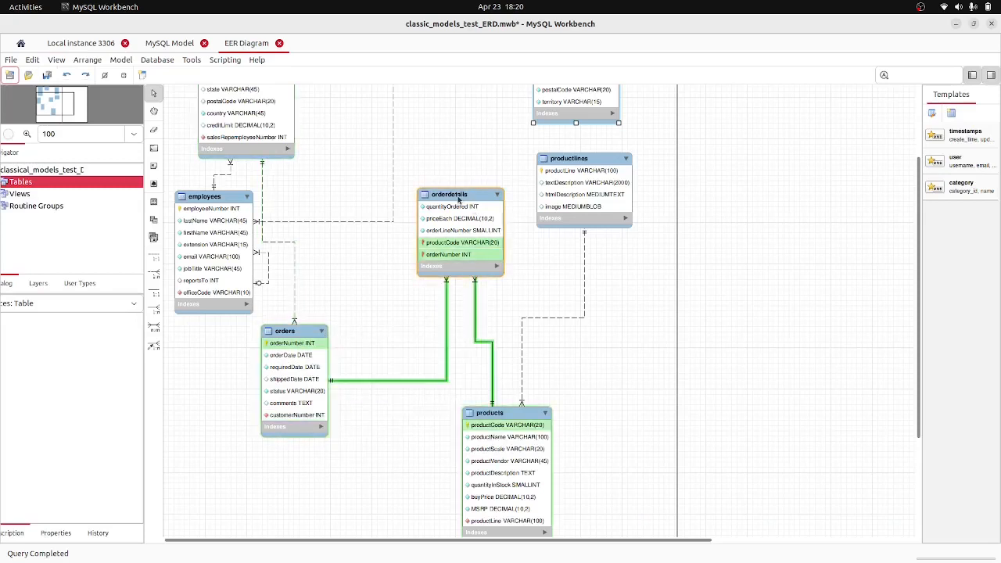
mouse_move(458, 199)
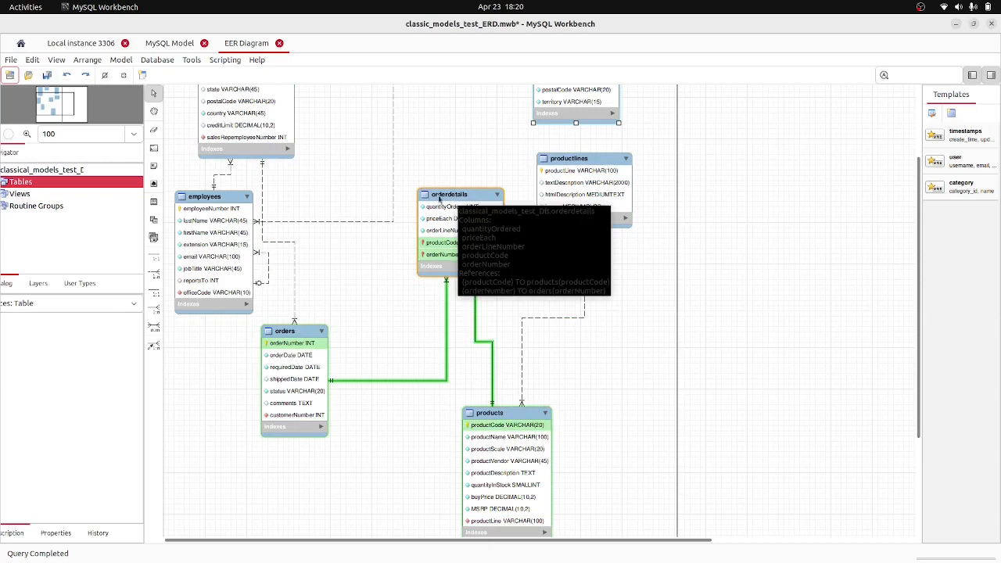
left_click(81, 44)
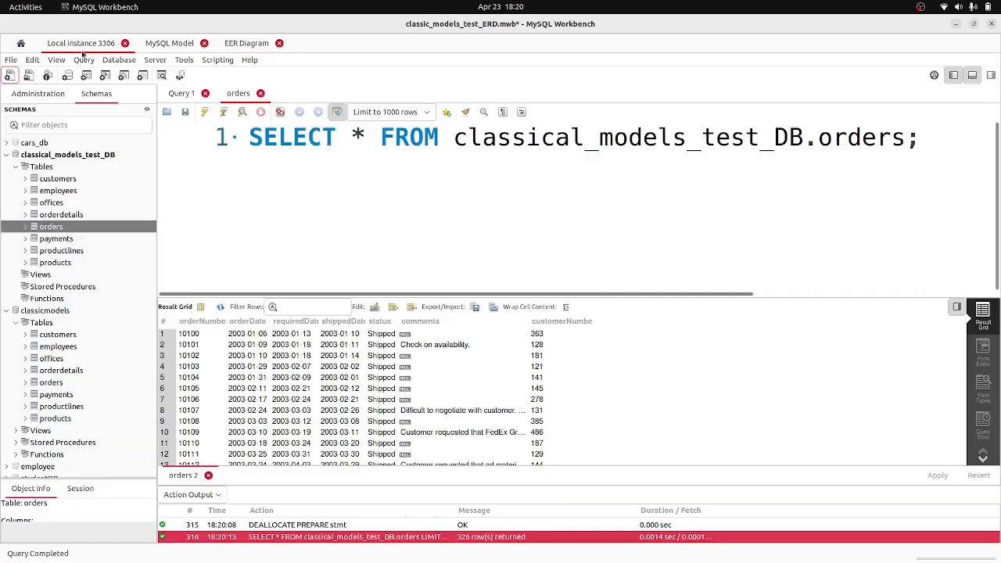
Step: Close the orders query, query all rows of the classicmodels orderdetails table, and export them as orderDetails.csv to the Desktop
left_click(261, 93)
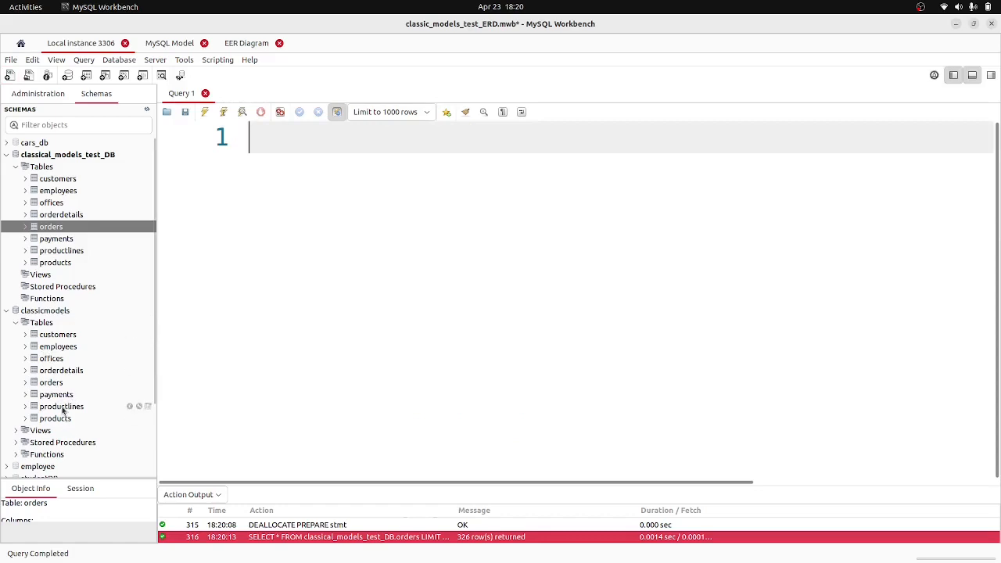
left_click(148, 370)
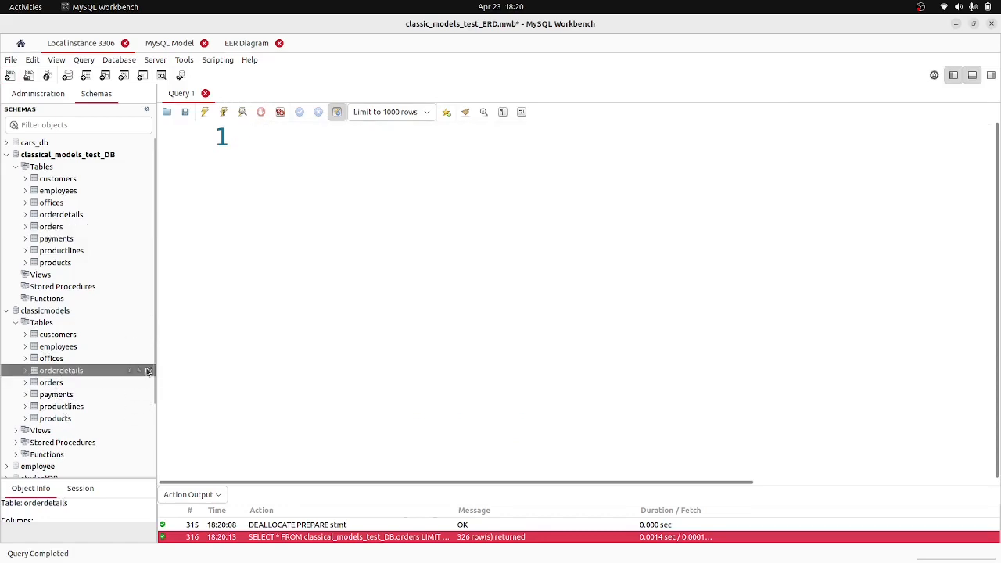
left_click(475, 307)
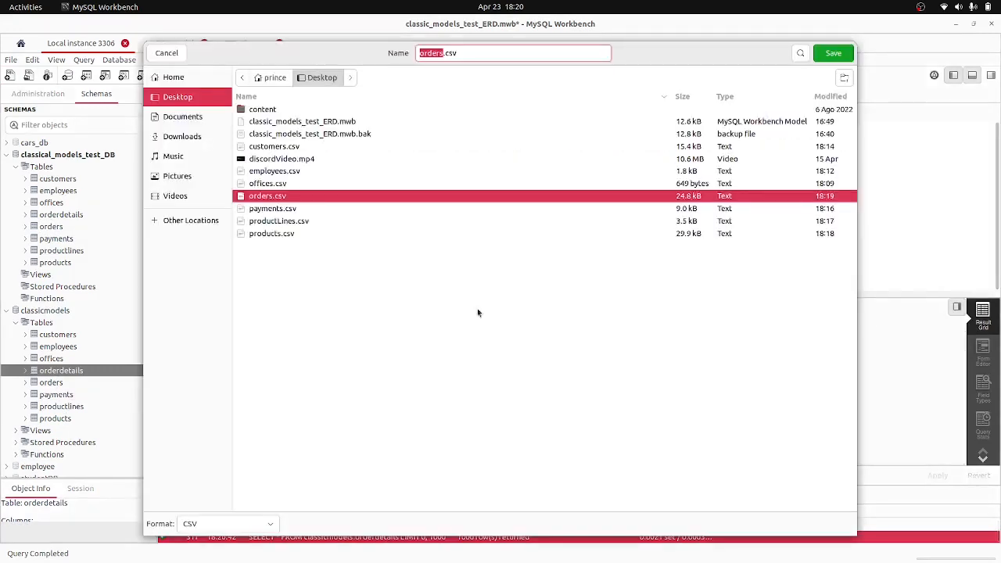
type("orde")
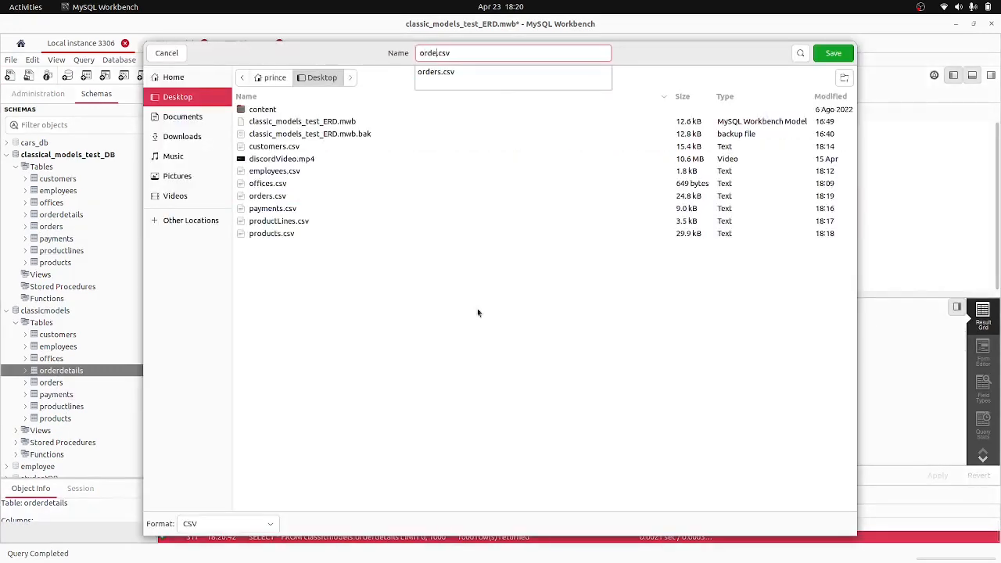
type("rDetta")
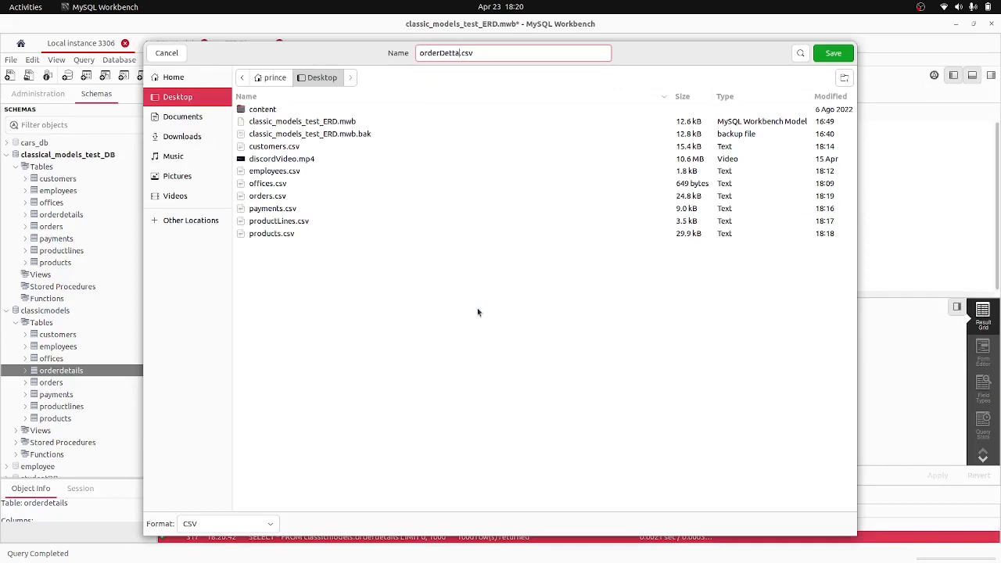
key("BackSpace")
key("BackSpace")
key("Return")
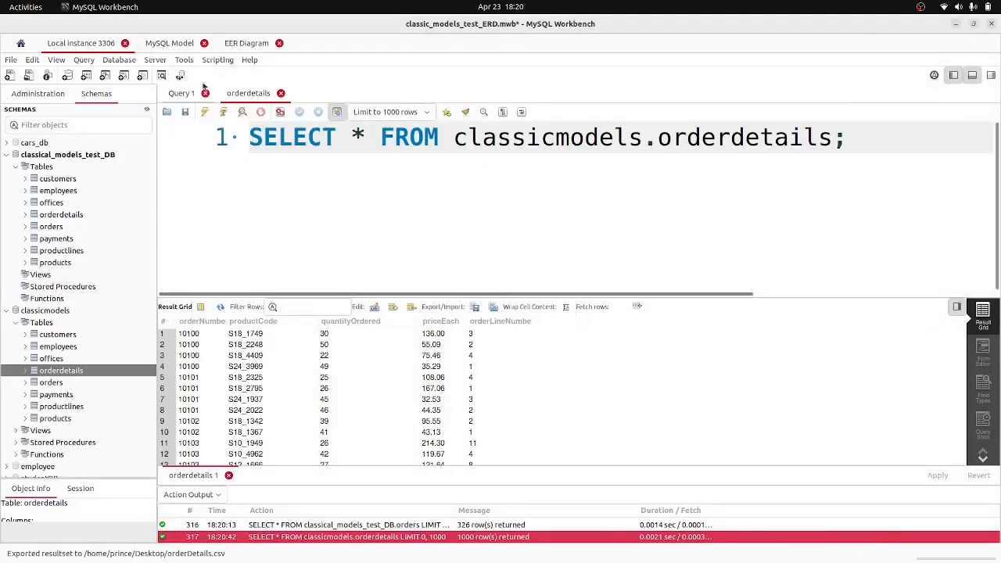
Step: Close the EER diagram and query all rows of the classical_models_test_DB orderdetails table
left_click(279, 43)
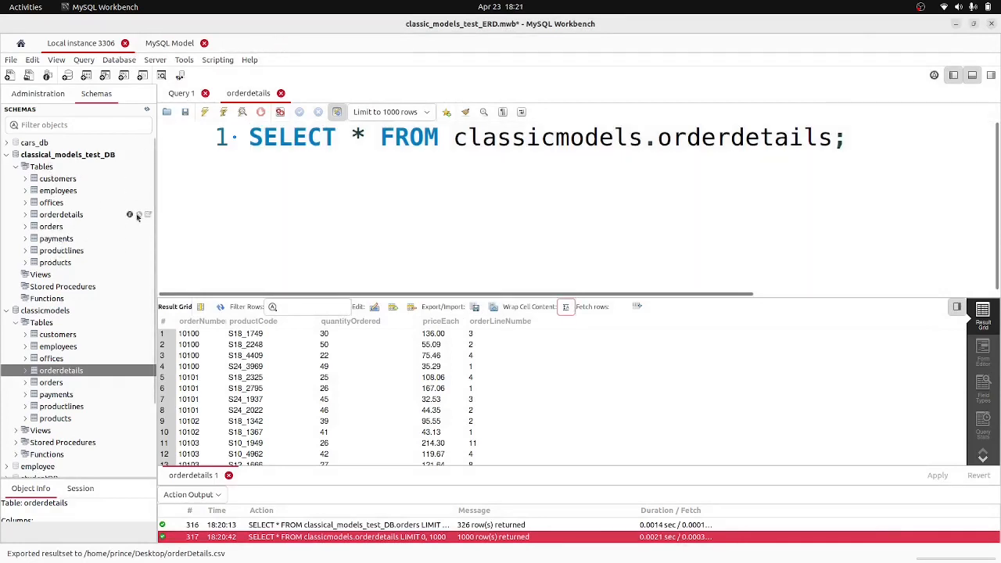
left_click(148, 215)
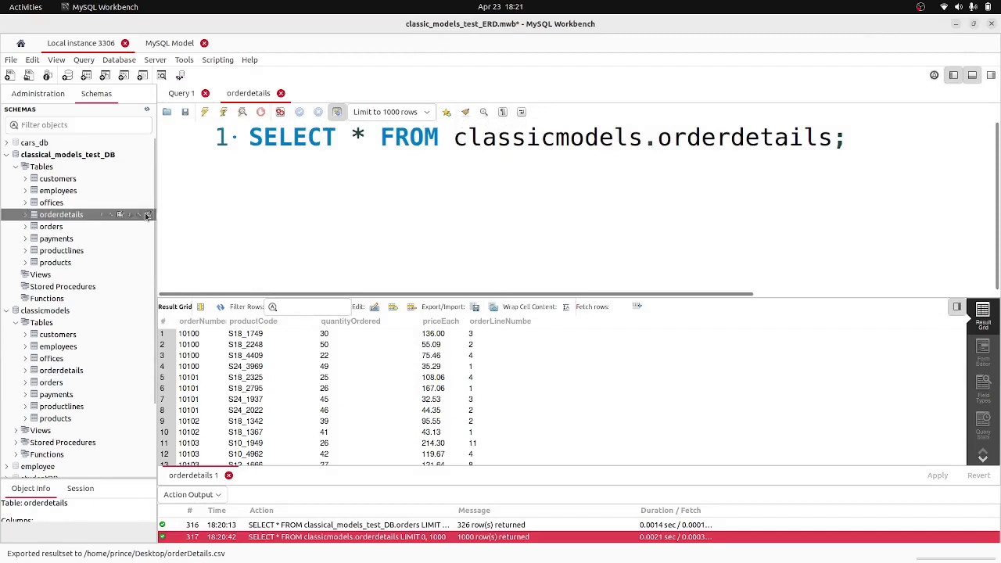
left_click(492, 307)
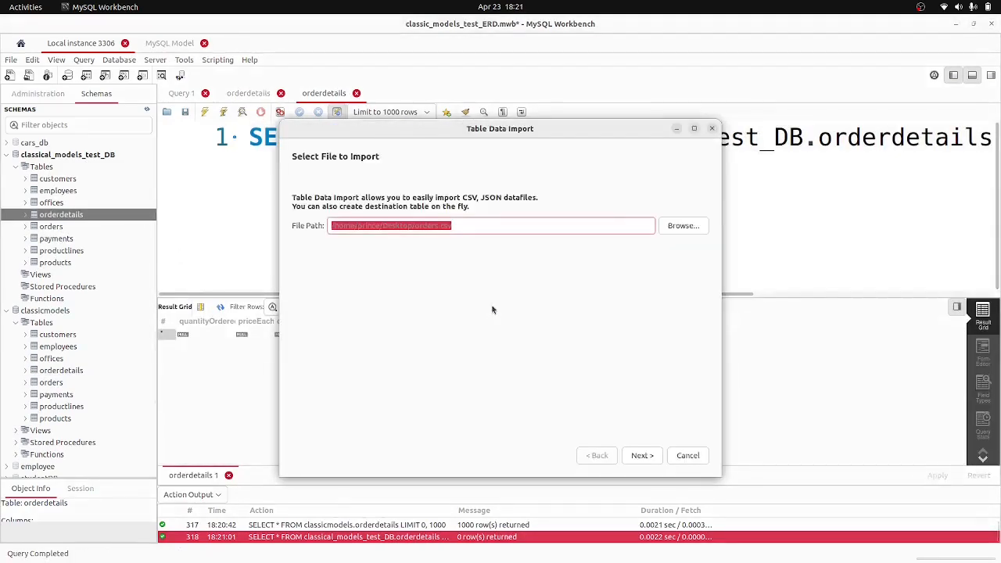
left_click(692, 231)
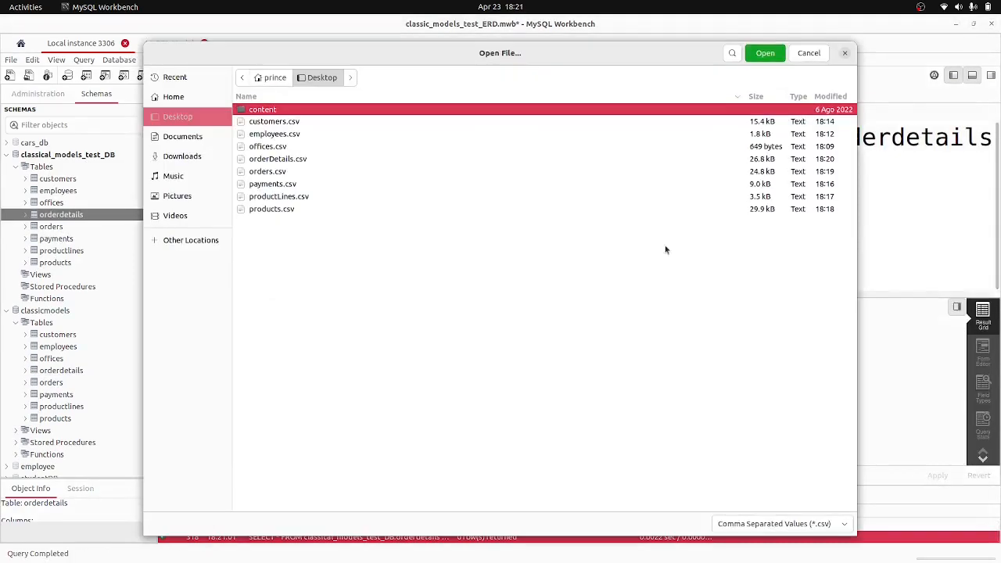
left_click(276, 161)
left_click(762, 54)
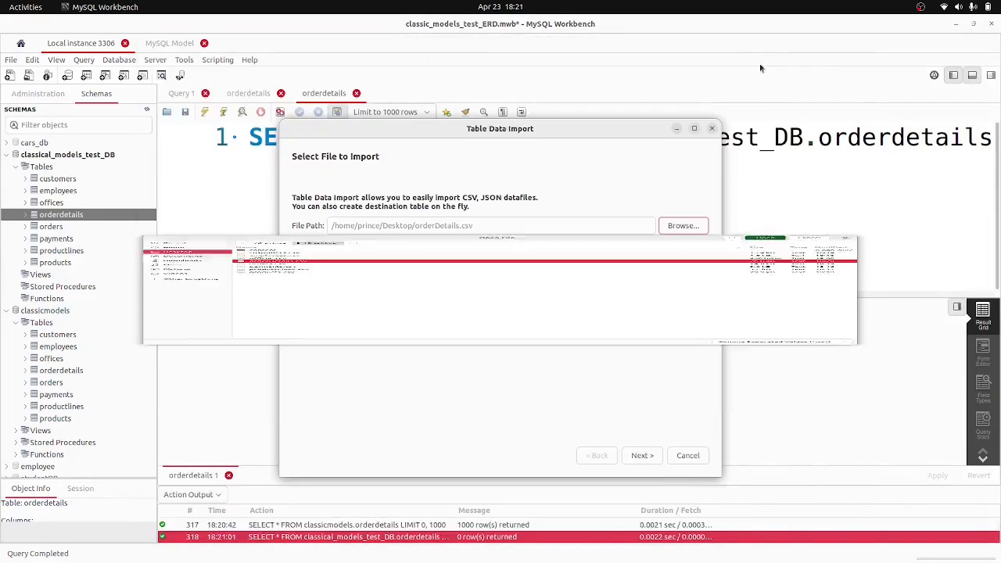
left_click(641, 455)
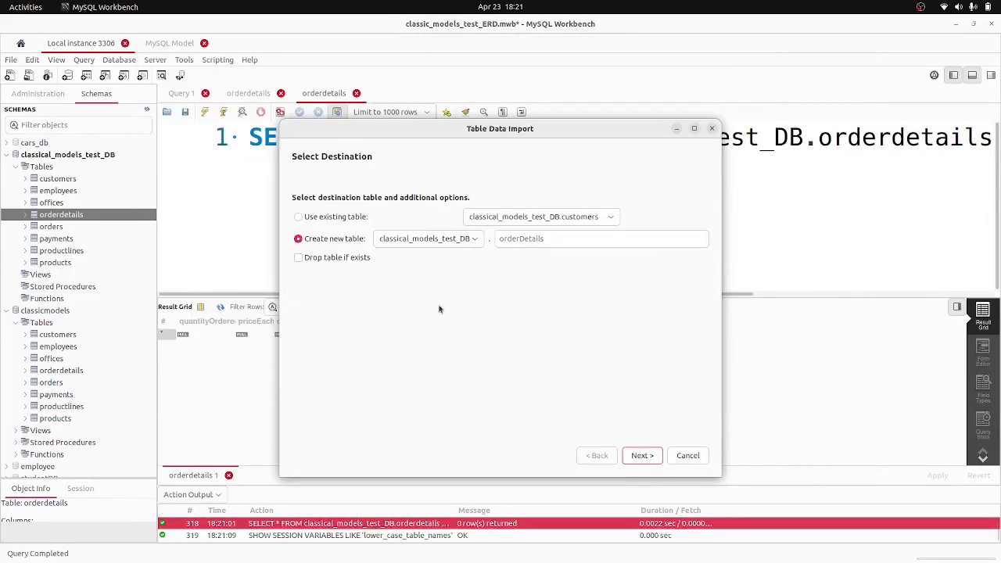
left_click(298, 217)
left_click(641, 455)
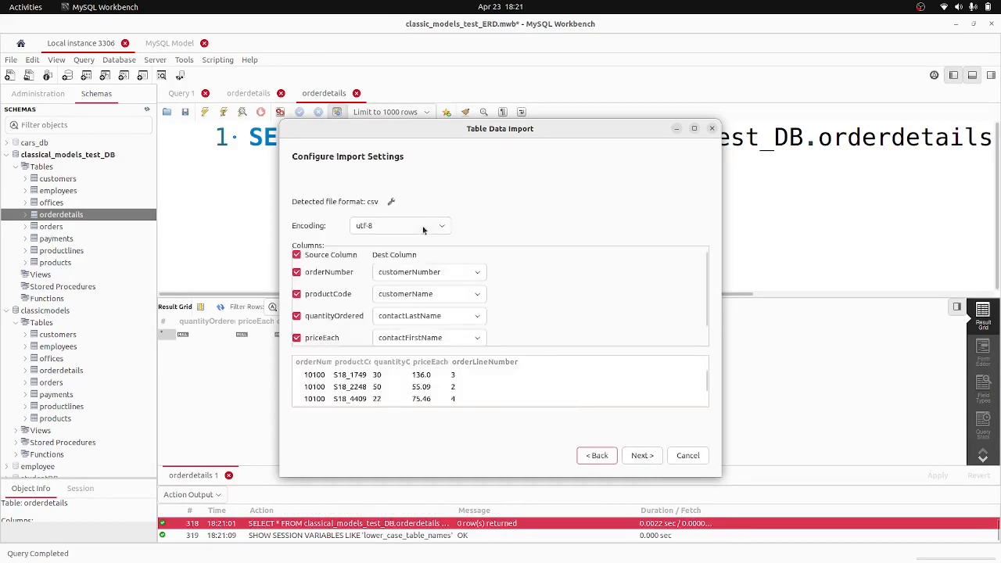
left_click(423, 229)
left_click(434, 181)
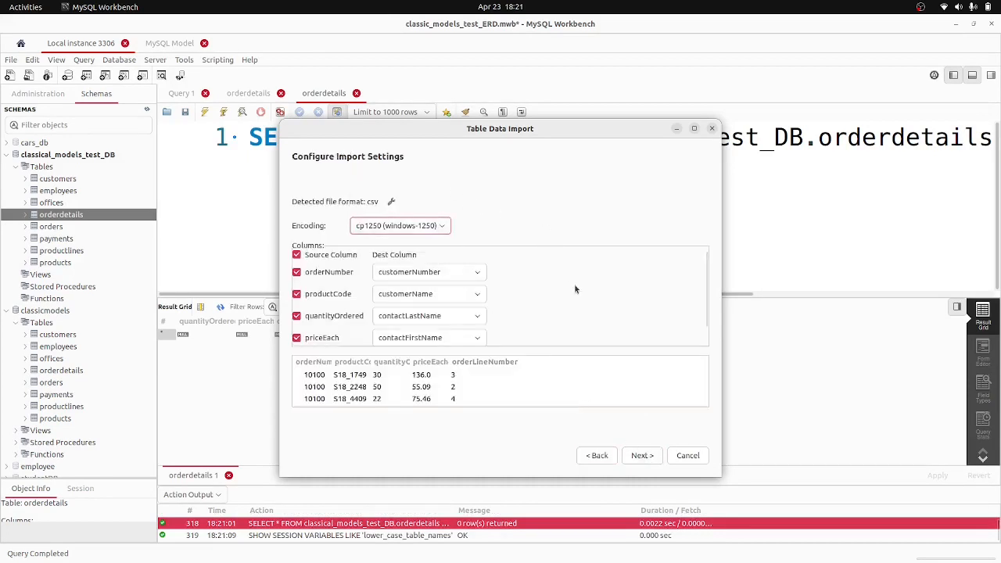
scroll(602, 322, "down", 1)
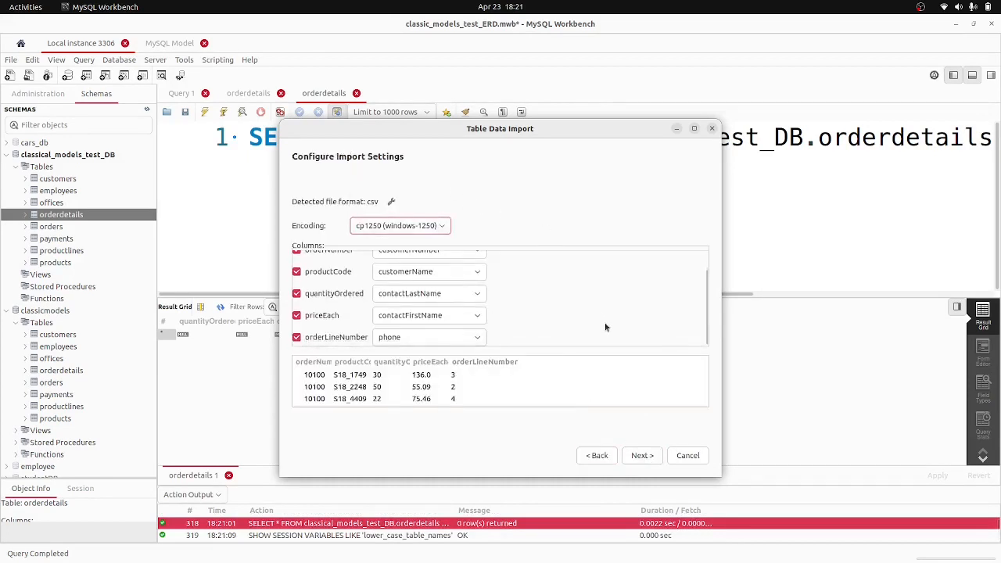
left_click(477, 341)
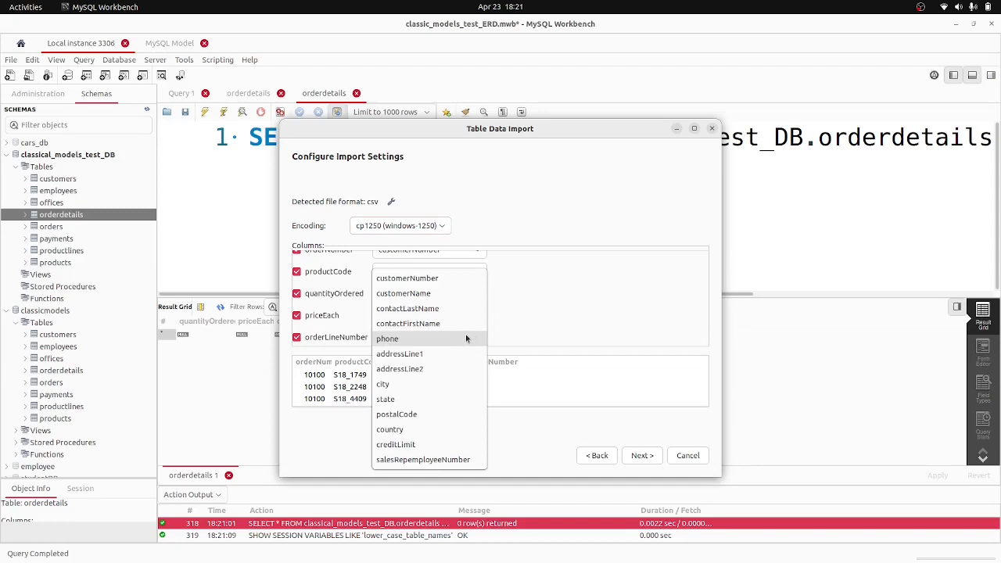
left_click(522, 328)
left_click(596, 457)
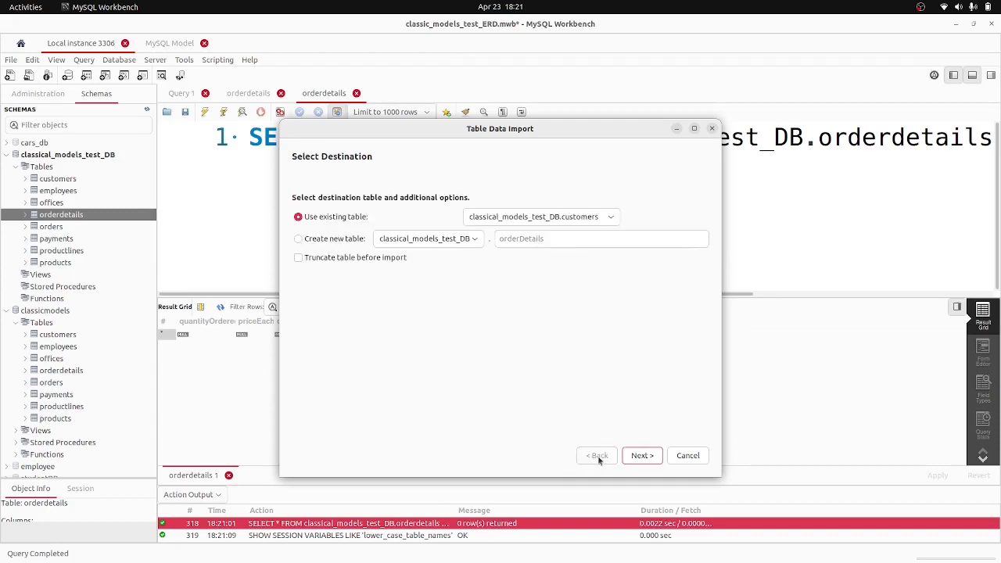
left_click(713, 129)
Step: Start a data import from the orderdetails result and select orderDetails.csv from the Desktop as the source file
left_click(492, 306)
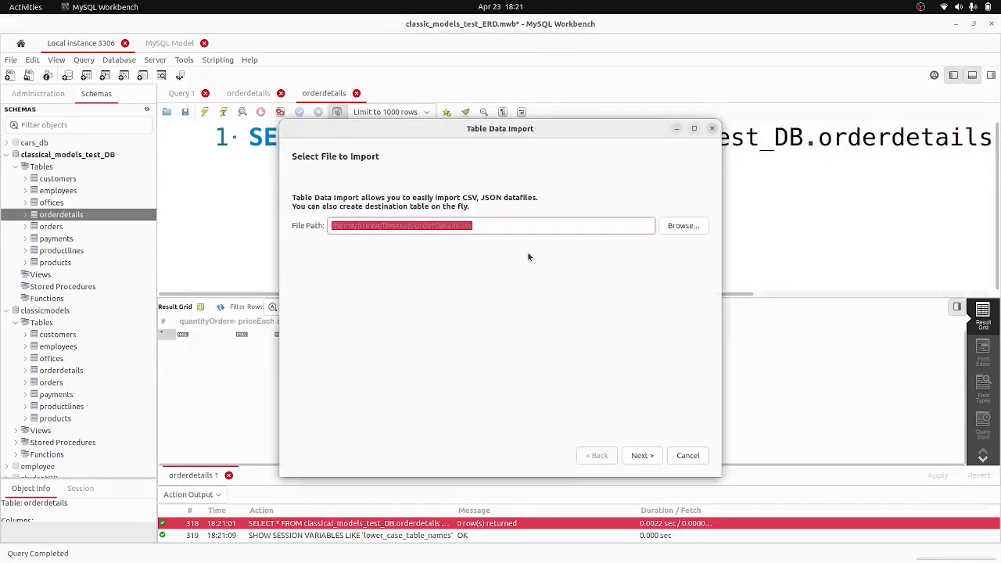
left_click(683, 225)
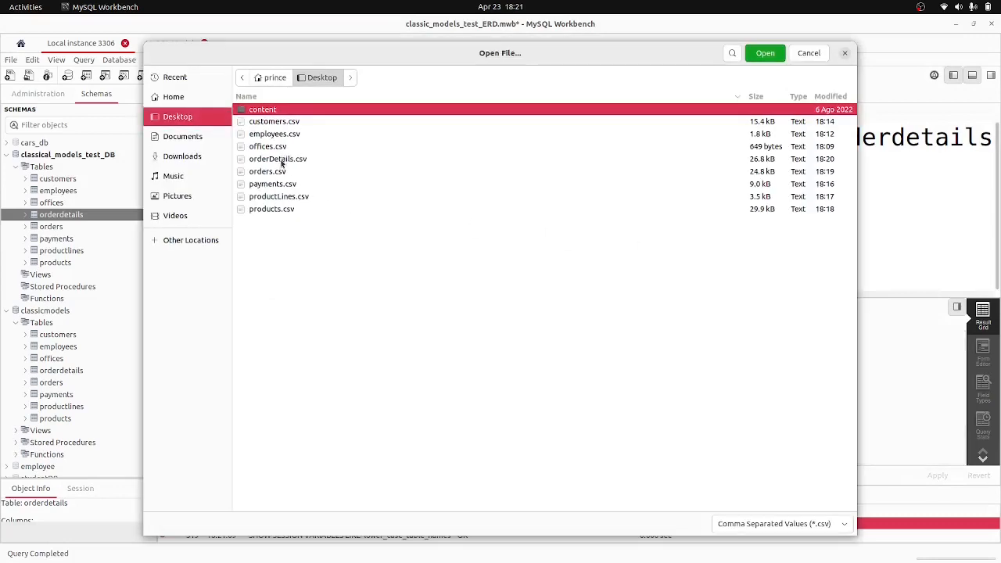
left_click(280, 159)
left_click(765, 53)
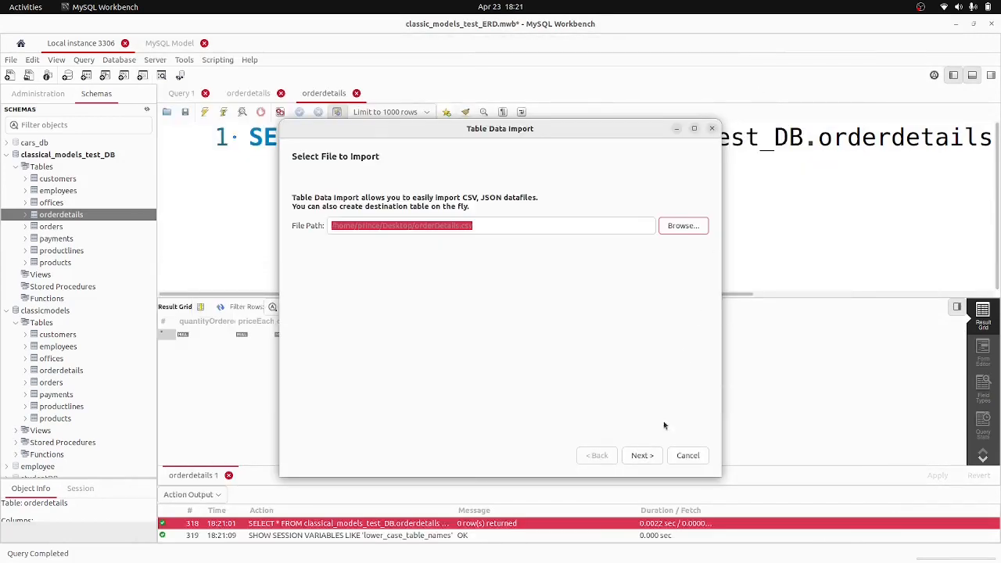
left_click(650, 456)
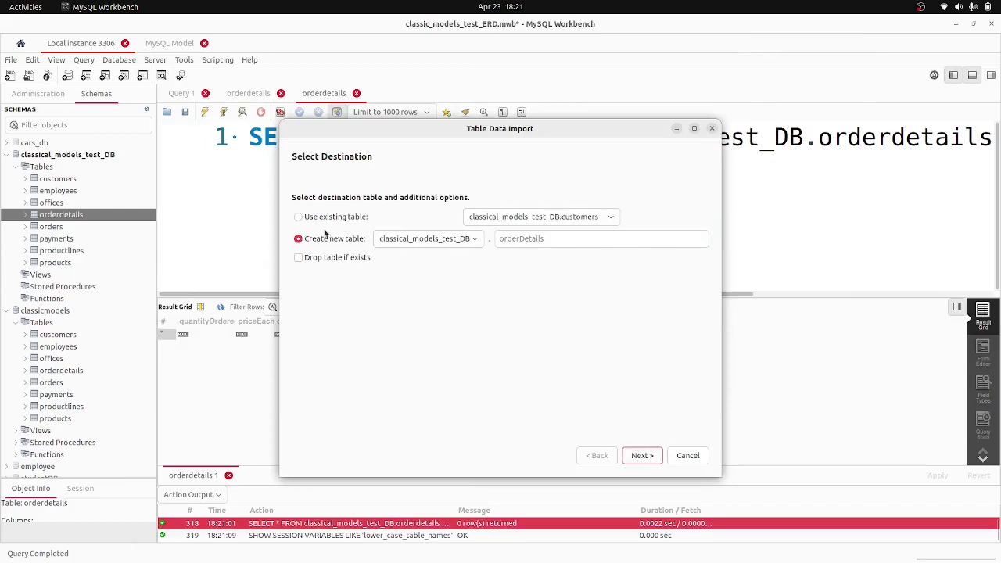
Step: Choose the existing table classical_models_test_DB.orderdetails as the import destination and continue to the import settings
left_click(298, 217)
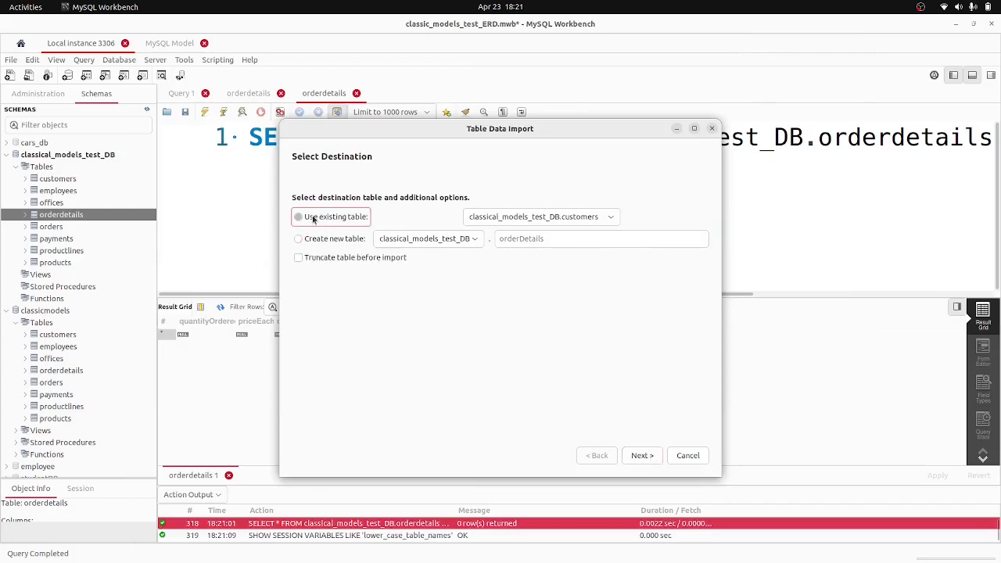
left_click(576, 220)
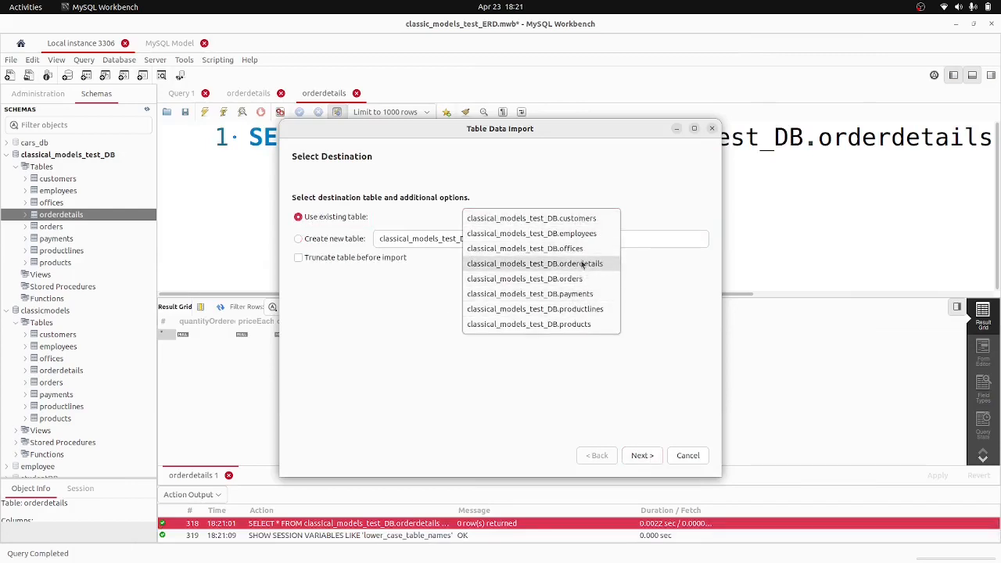
left_click(585, 264)
left_click(641, 455)
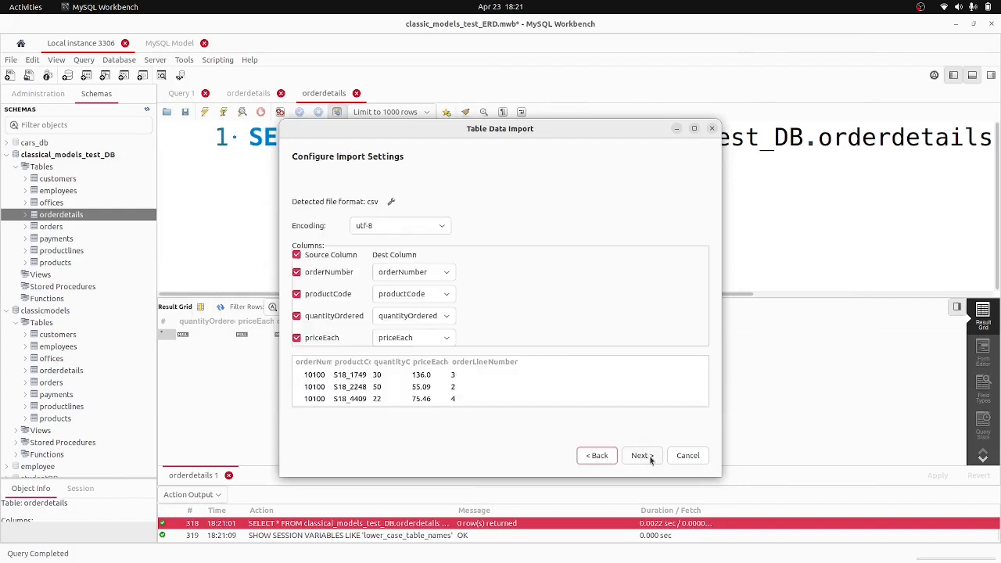
Step: Set the import encoding to cp1250 (windows-1250) and run the orderdetails data import through to completion
left_click(442, 226)
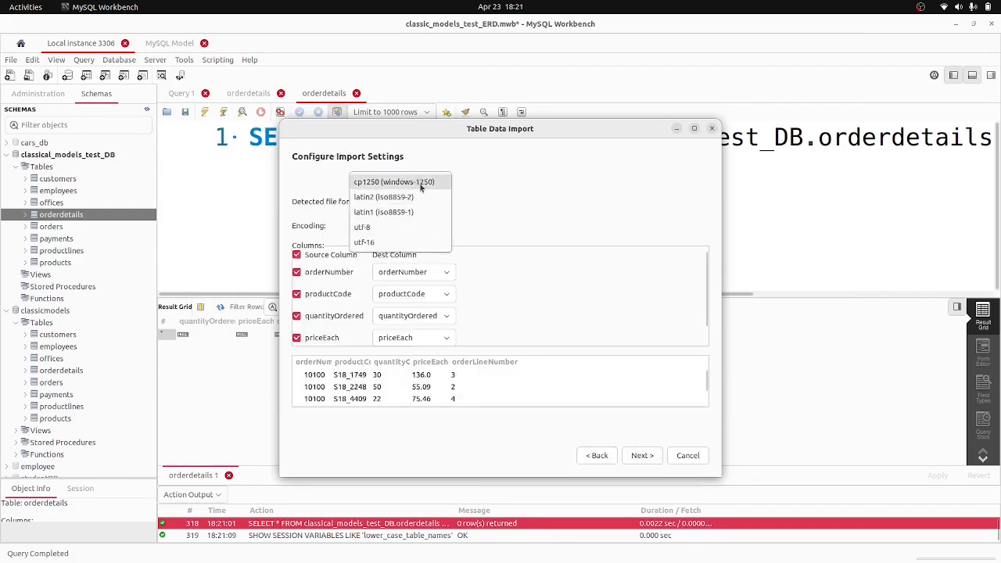
left_click(395, 182)
scroll(561, 299, "down", 1)
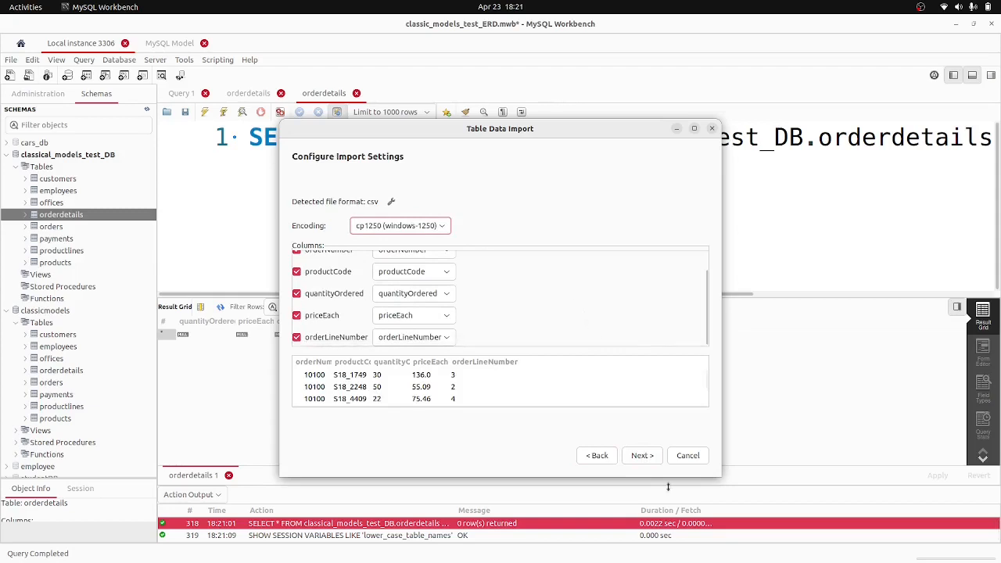
left_click(646, 459)
left_click(646, 458)
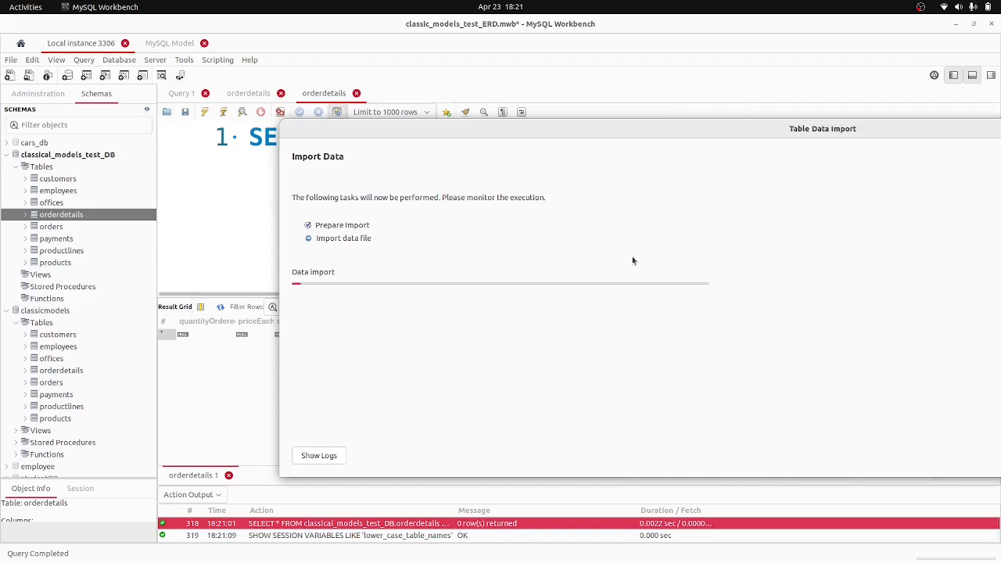
left_click_drag(646, 125, 443, 92)
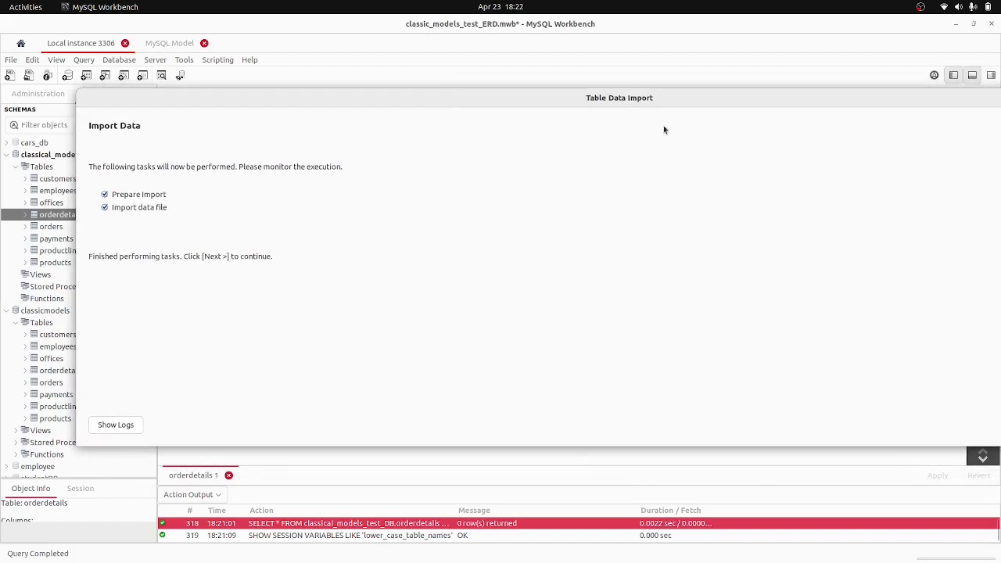
left_click(772, 431)
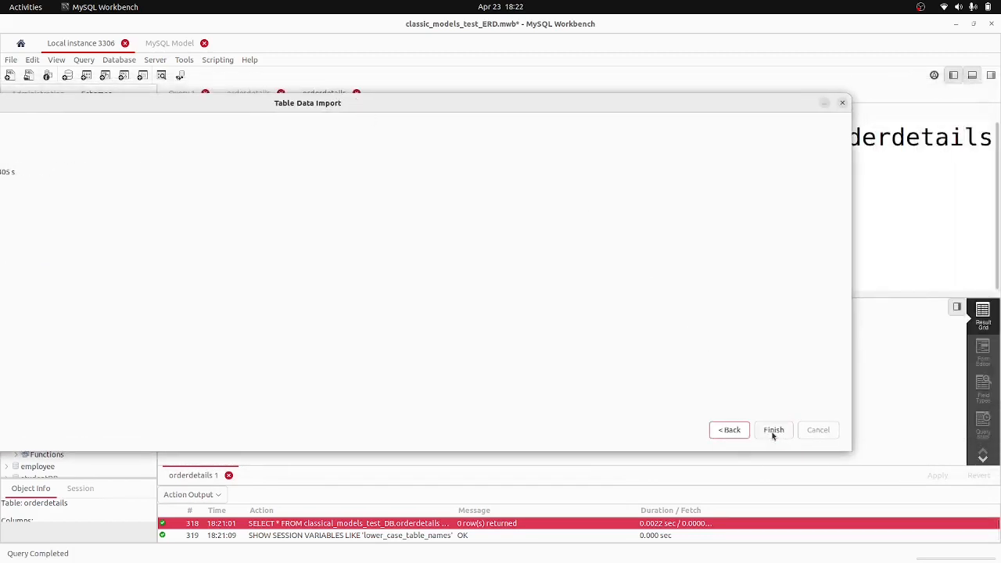
left_click(771, 435)
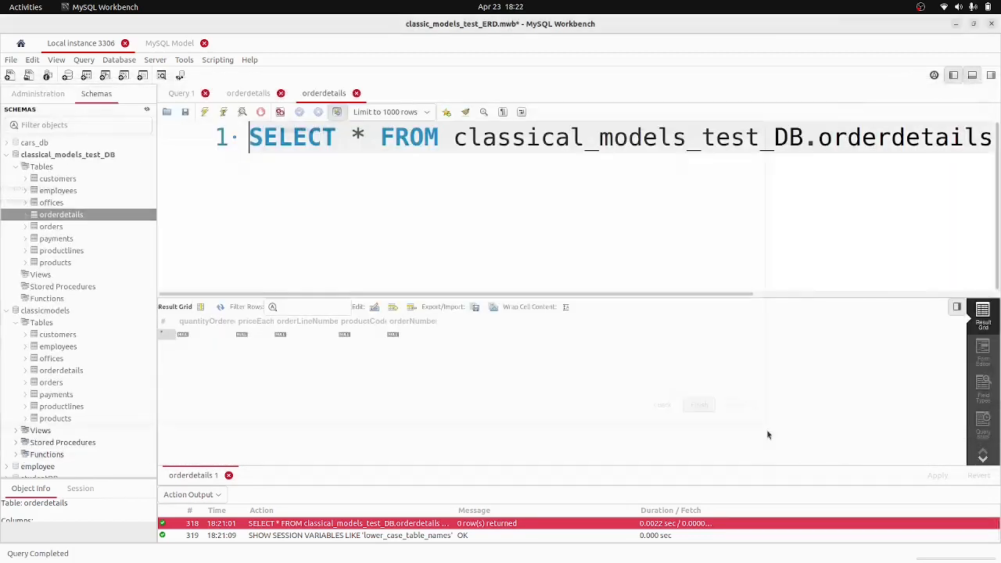
Step: Rerun the classical_models_test_DB orderdetails query and look through the imported rows
left_click(205, 111)
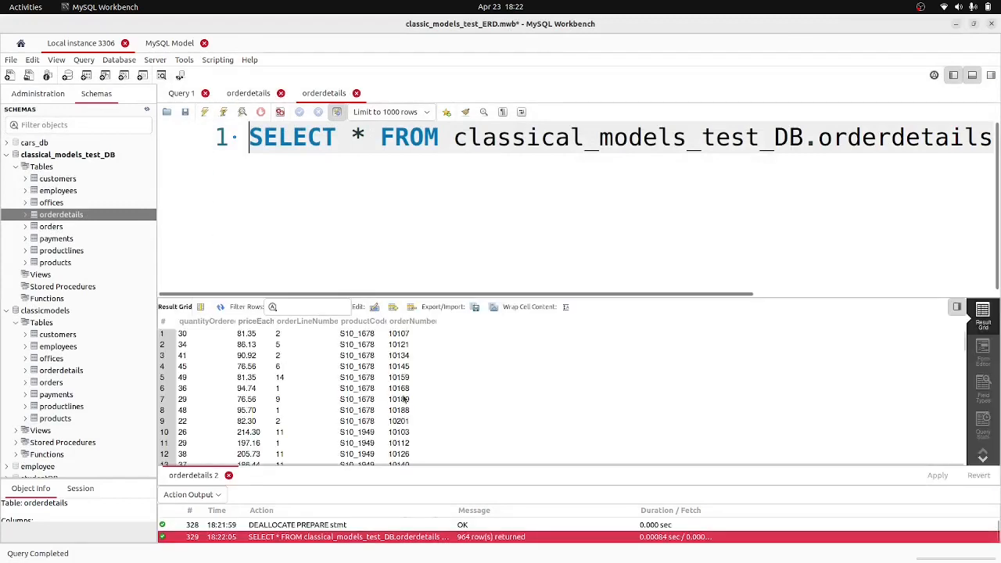
scroll(404, 399, "down", 5)
scroll(313, 338, "up", 5)
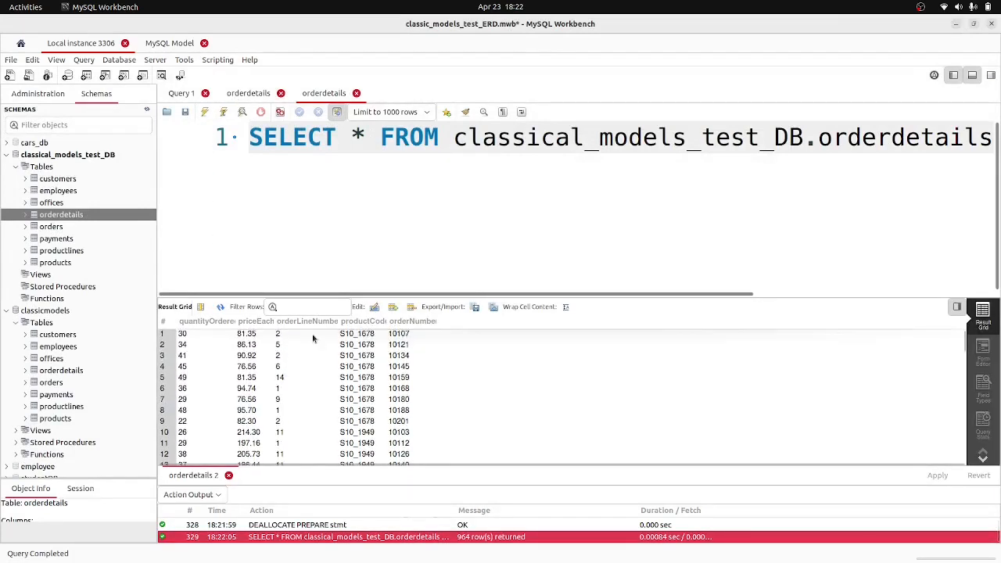
Step: Close both orderdetails queries and the Query 1 editor
left_click(356, 93)
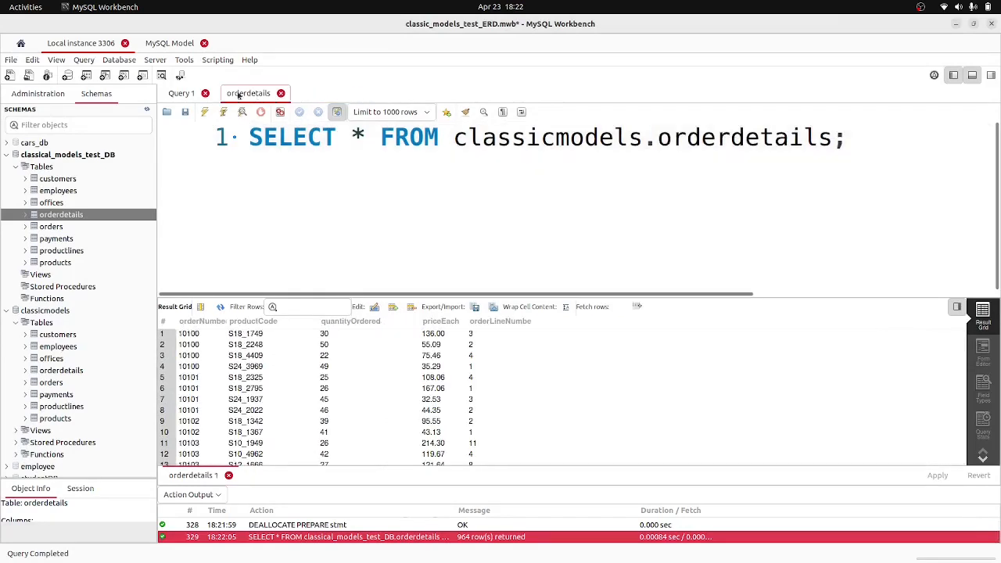
left_click(205, 93)
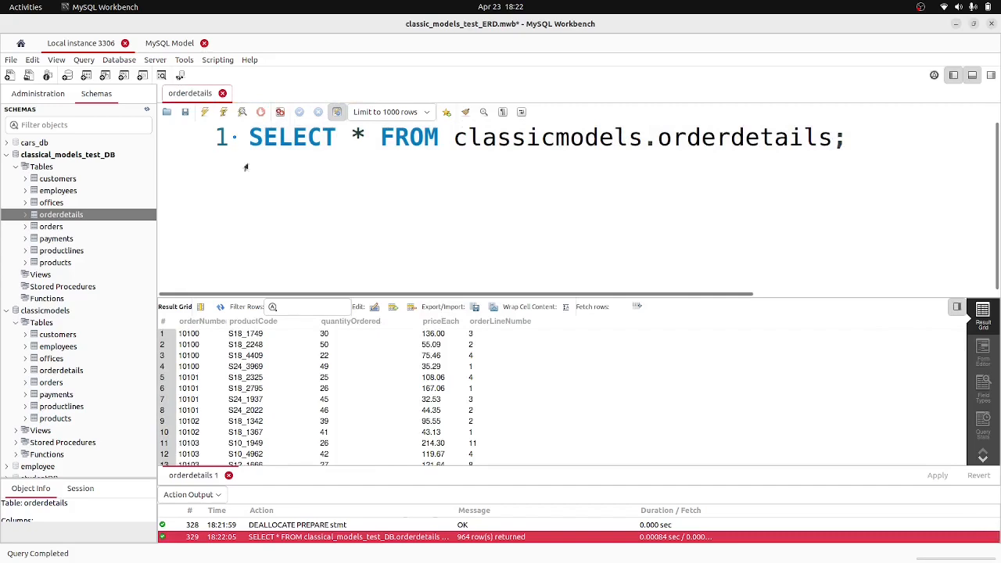
left_click(222, 93)
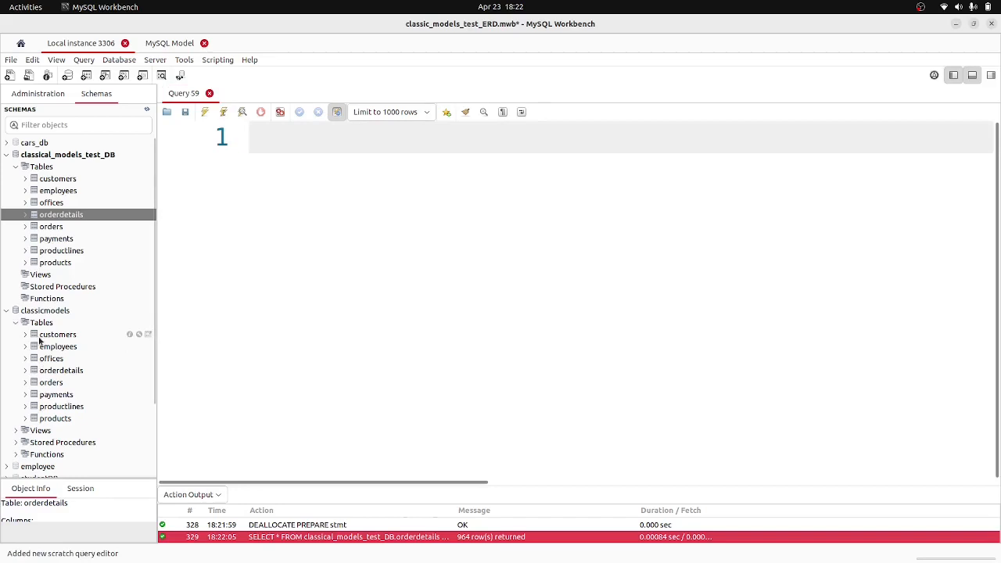
Step: Open the EER diagram from the classical_models_test_DB model and examine the tables and their relationships
left_click(160, 47)
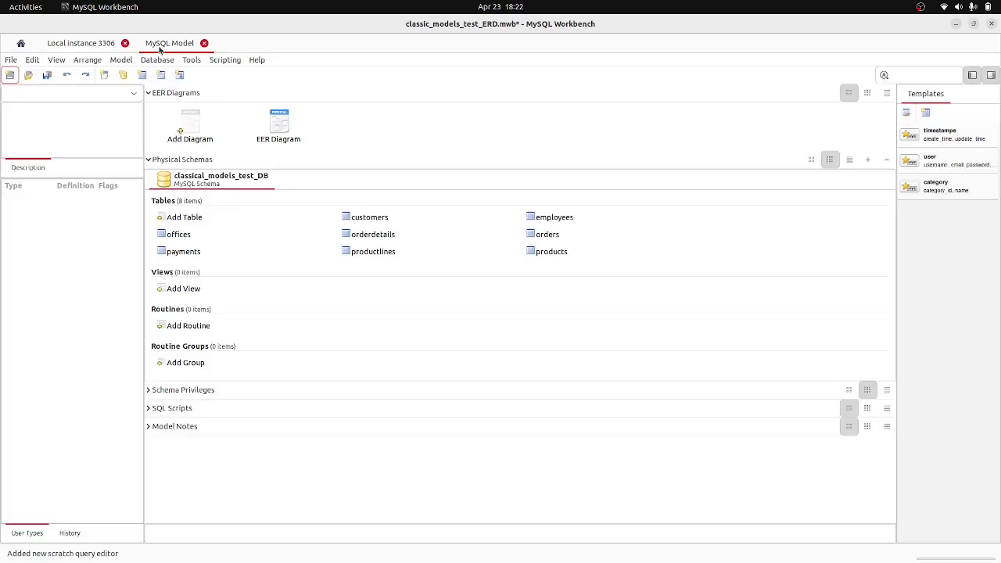
left_click(284, 124)
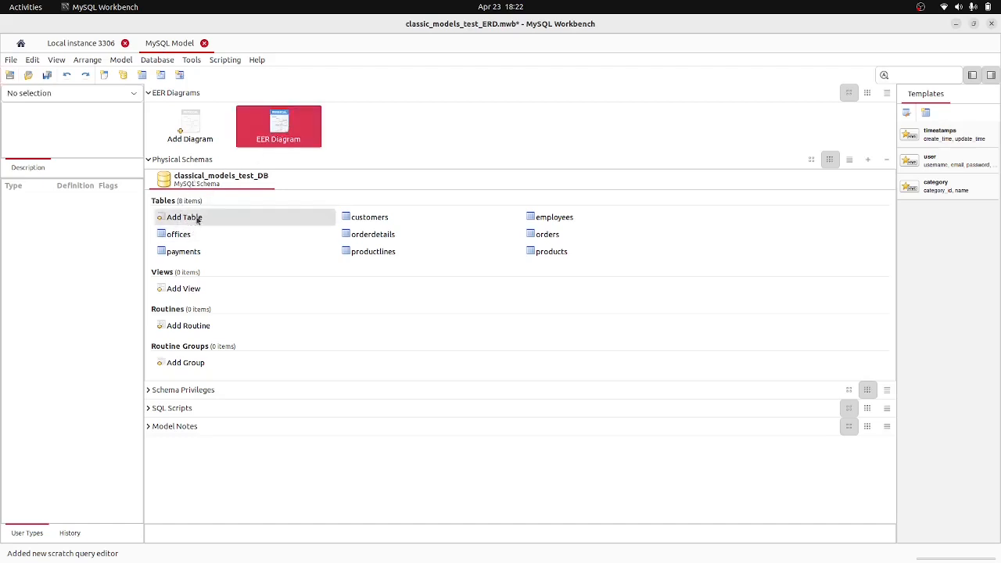
left_click(172, 234)
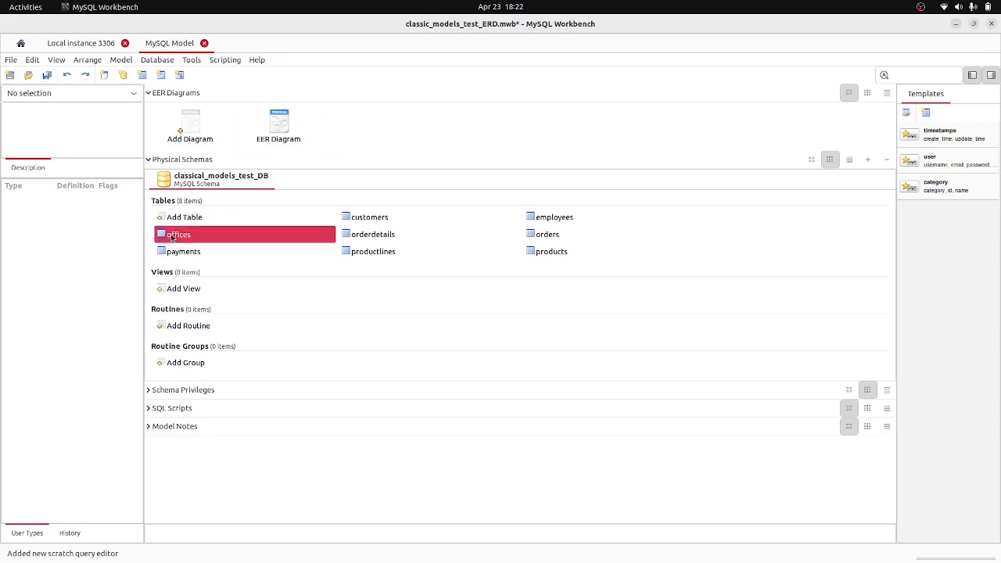
left_click(304, 156)
double_click(283, 128)
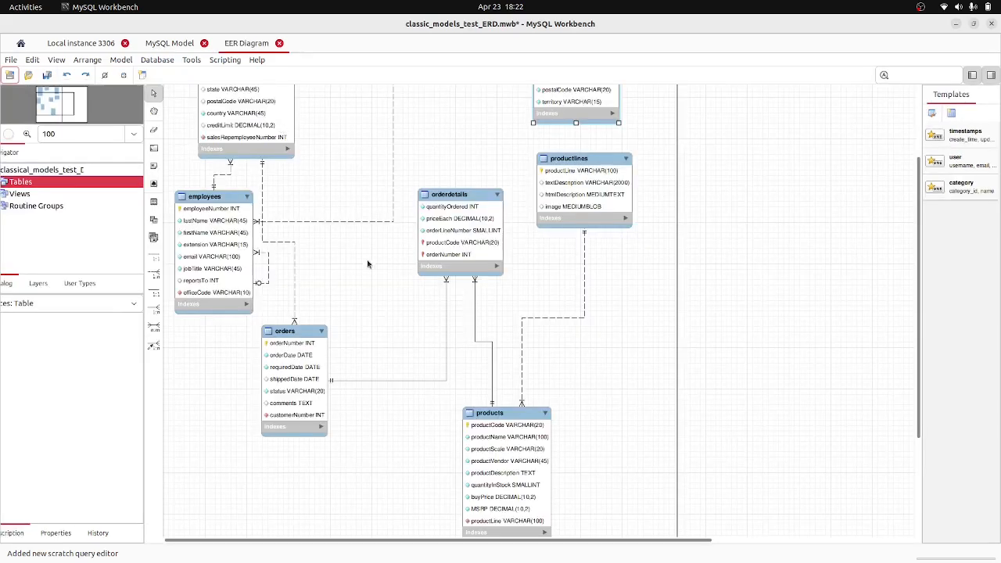
scroll(353, 300, "up", 2)
scroll(352, 300, "up", 2)
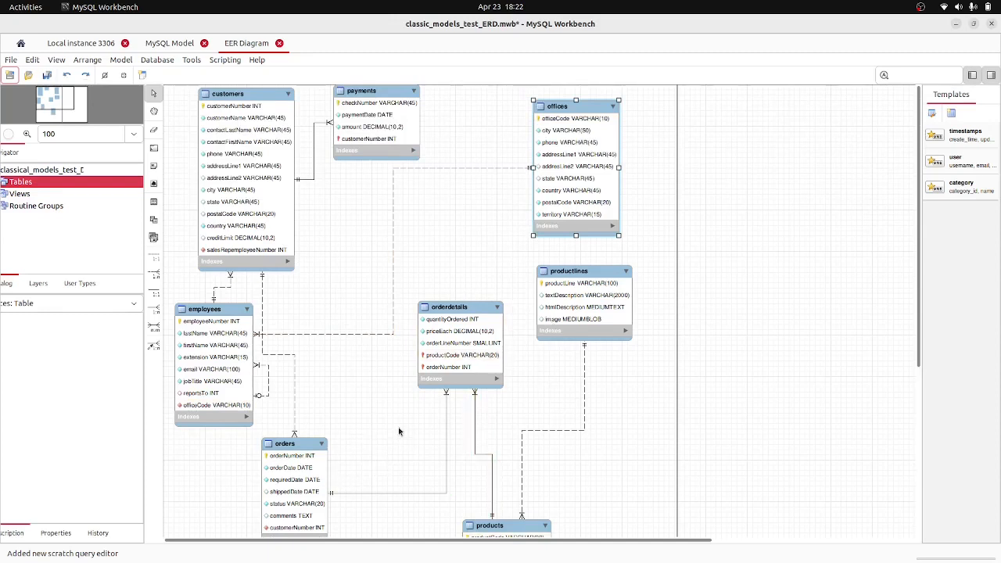
Step: Return to the local database connection and query all rows of the classical_models_test_DB customers table
left_click(75, 44)
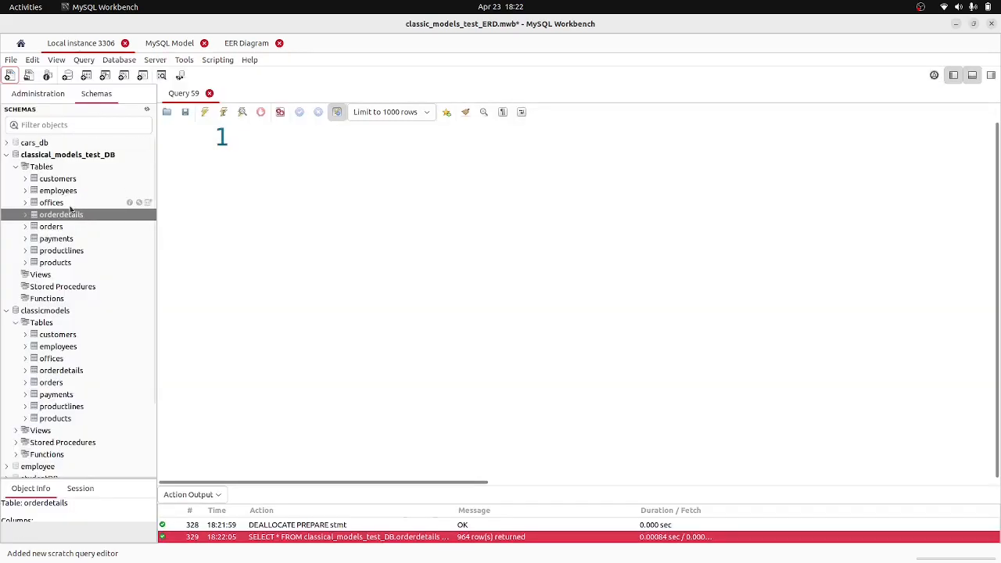
left_click(143, 180)
left_click(147, 180)
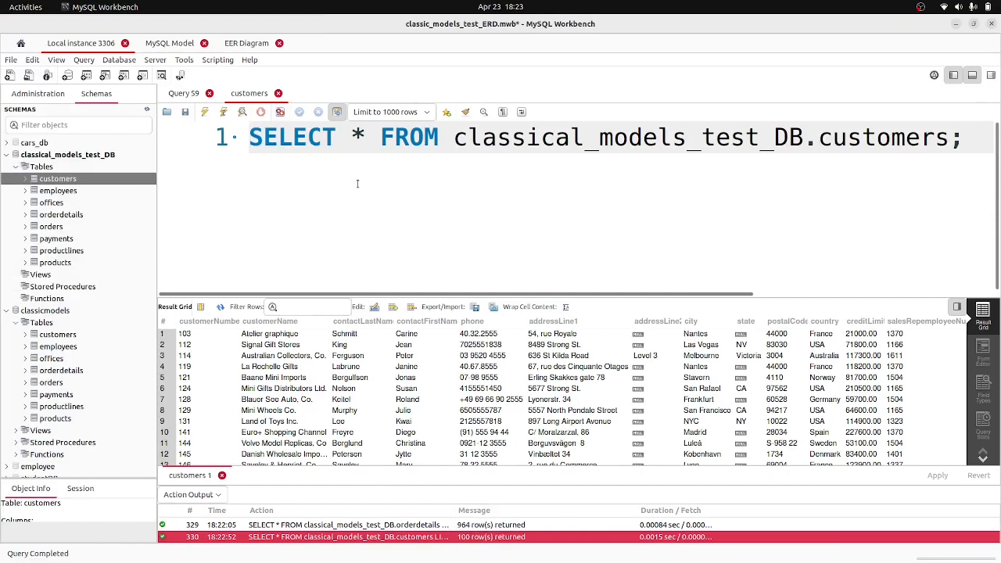
key("End")
Step: Open the customers table editor from the EER diagram, enlarge it, and show the table's foreign keys
left_click(257, 42)
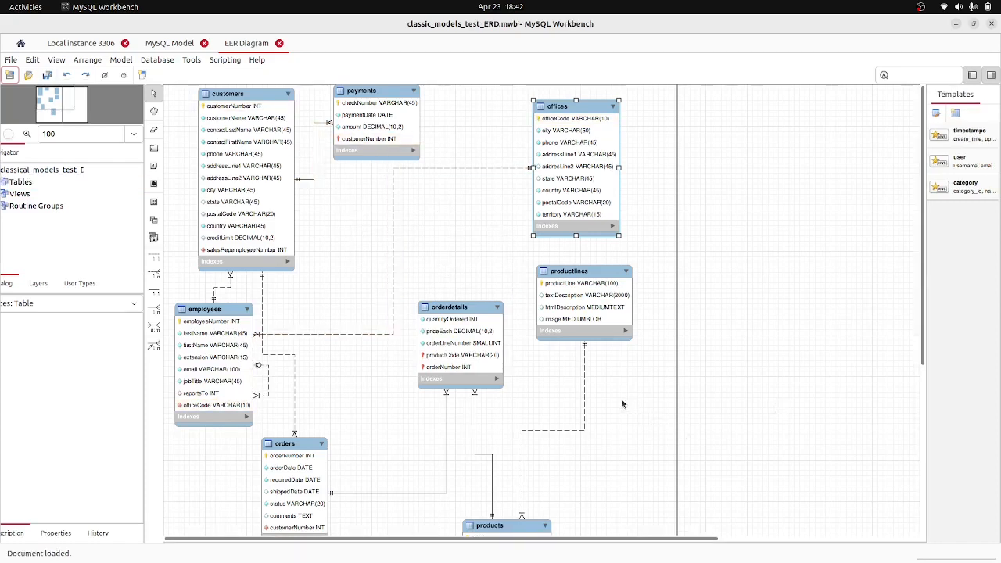
left_click(258, 182)
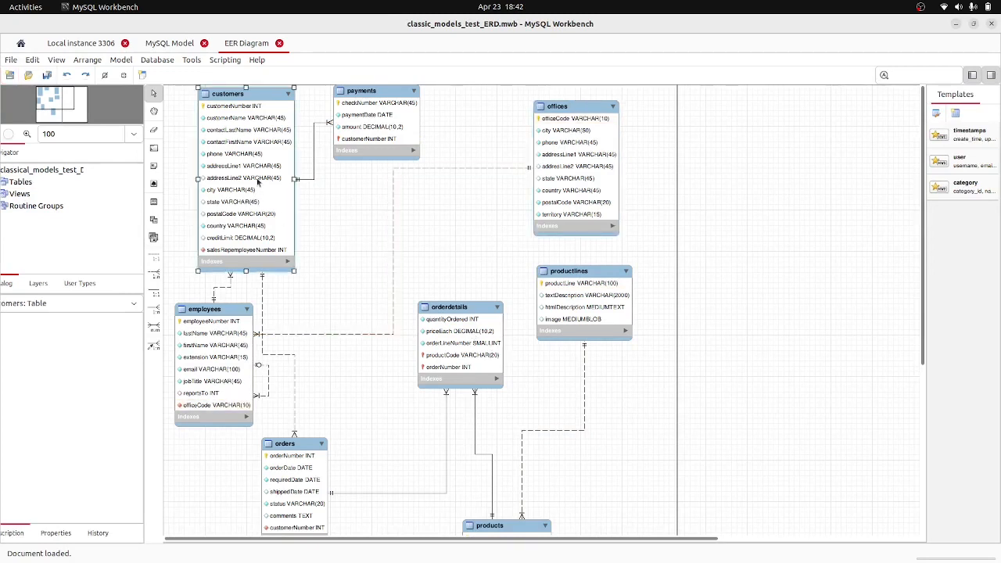
double_click(258, 181)
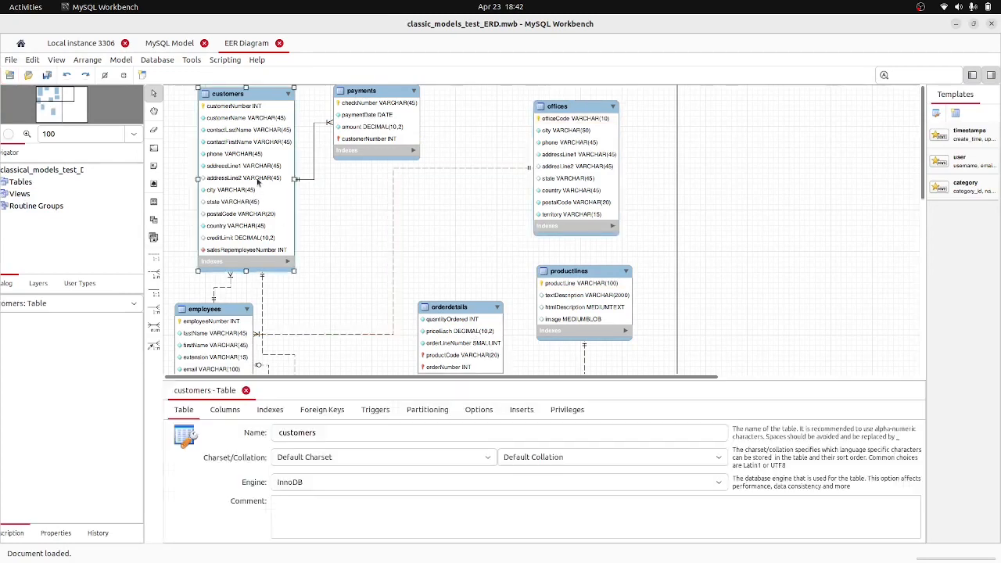
left_click_drag(493, 382, 484, 197)
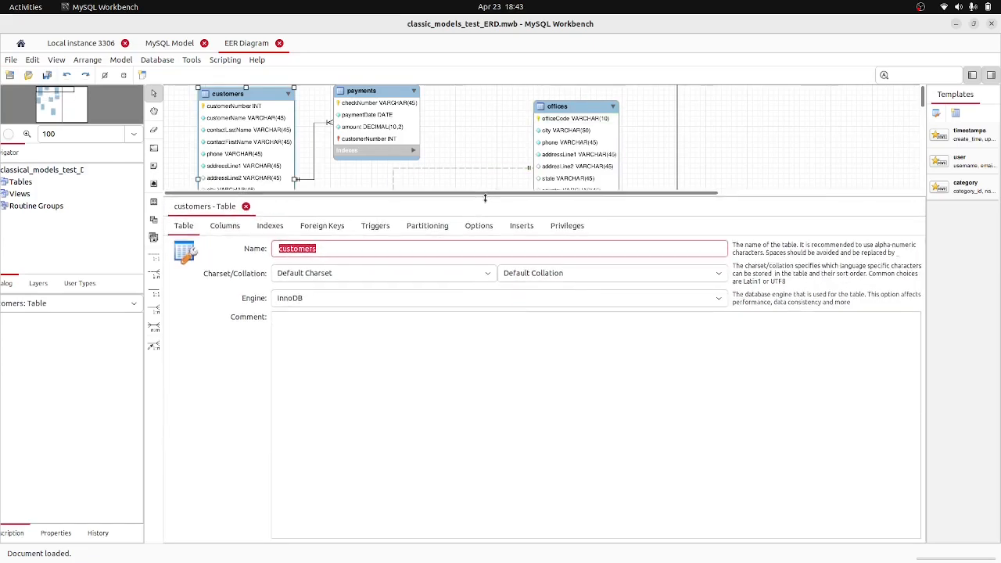
left_click(314, 227)
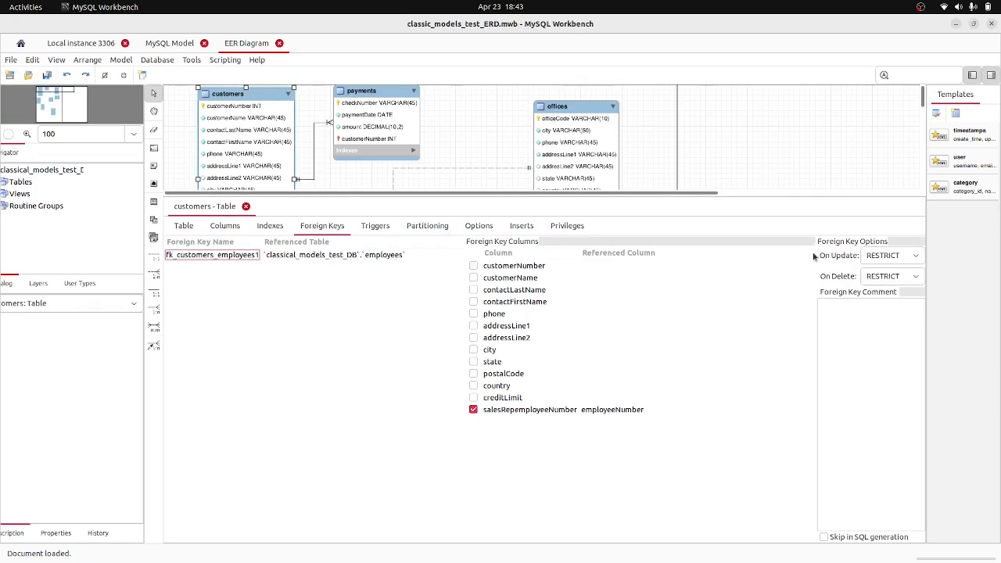
left_click_drag(814, 250, 733, 257)
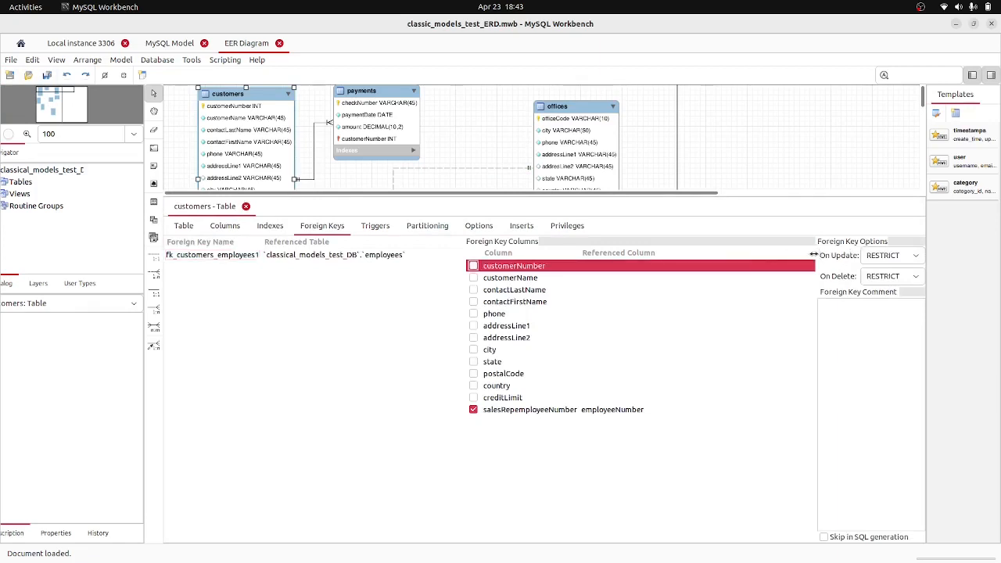
Step: Examine the On Update choices offered for the customers table's foreign key to employees, leaving the setting as it is
left_click(889, 257)
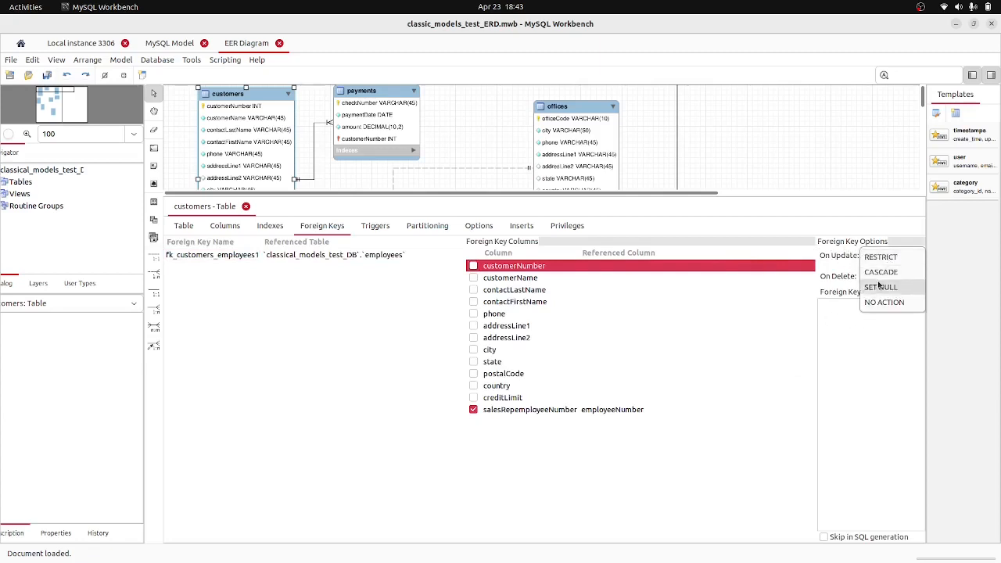
left_click(795, 299)
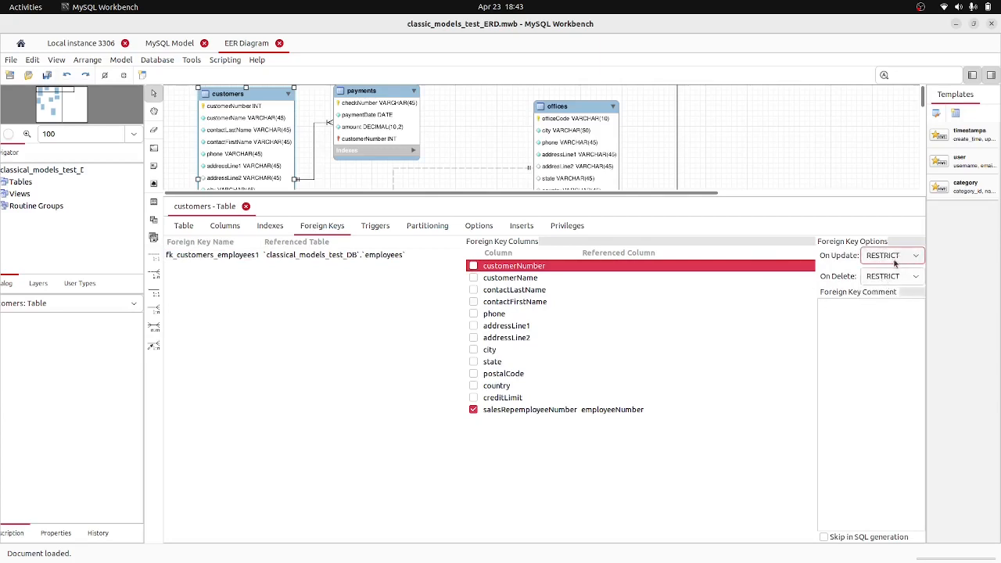
left_click(889, 261)
left_click(889, 261)
key("super")
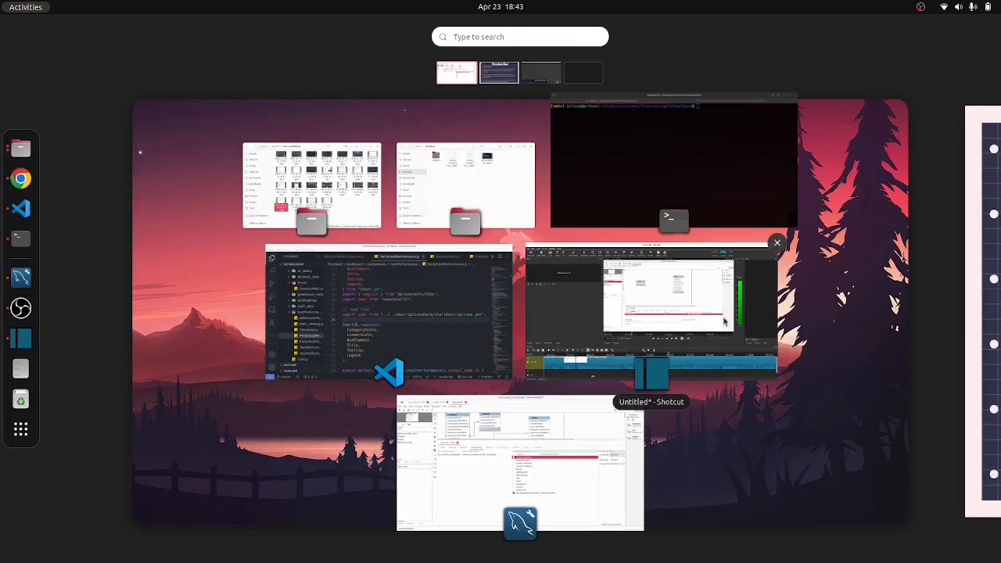
key("super")
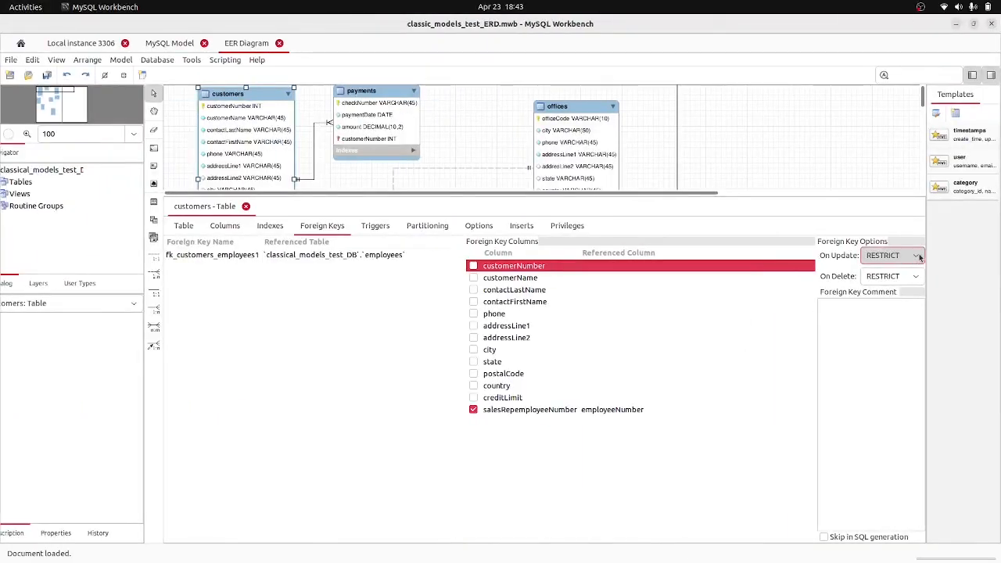
left_click(919, 257)
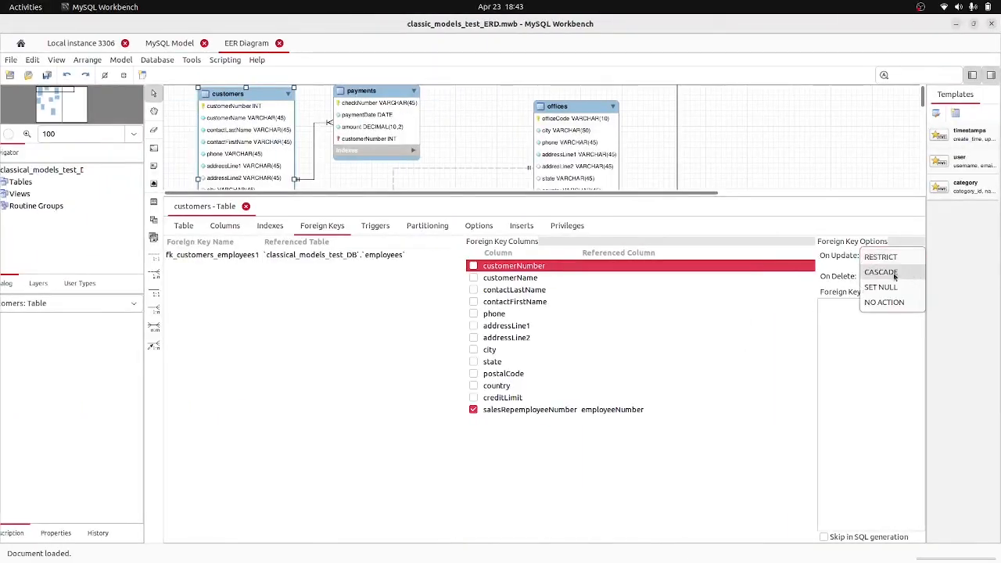
left_click(787, 354)
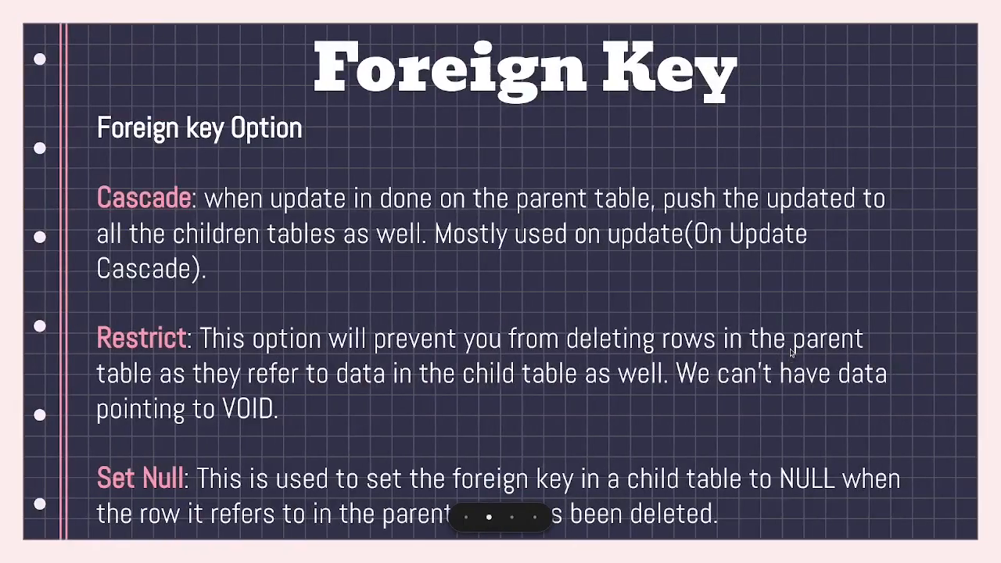